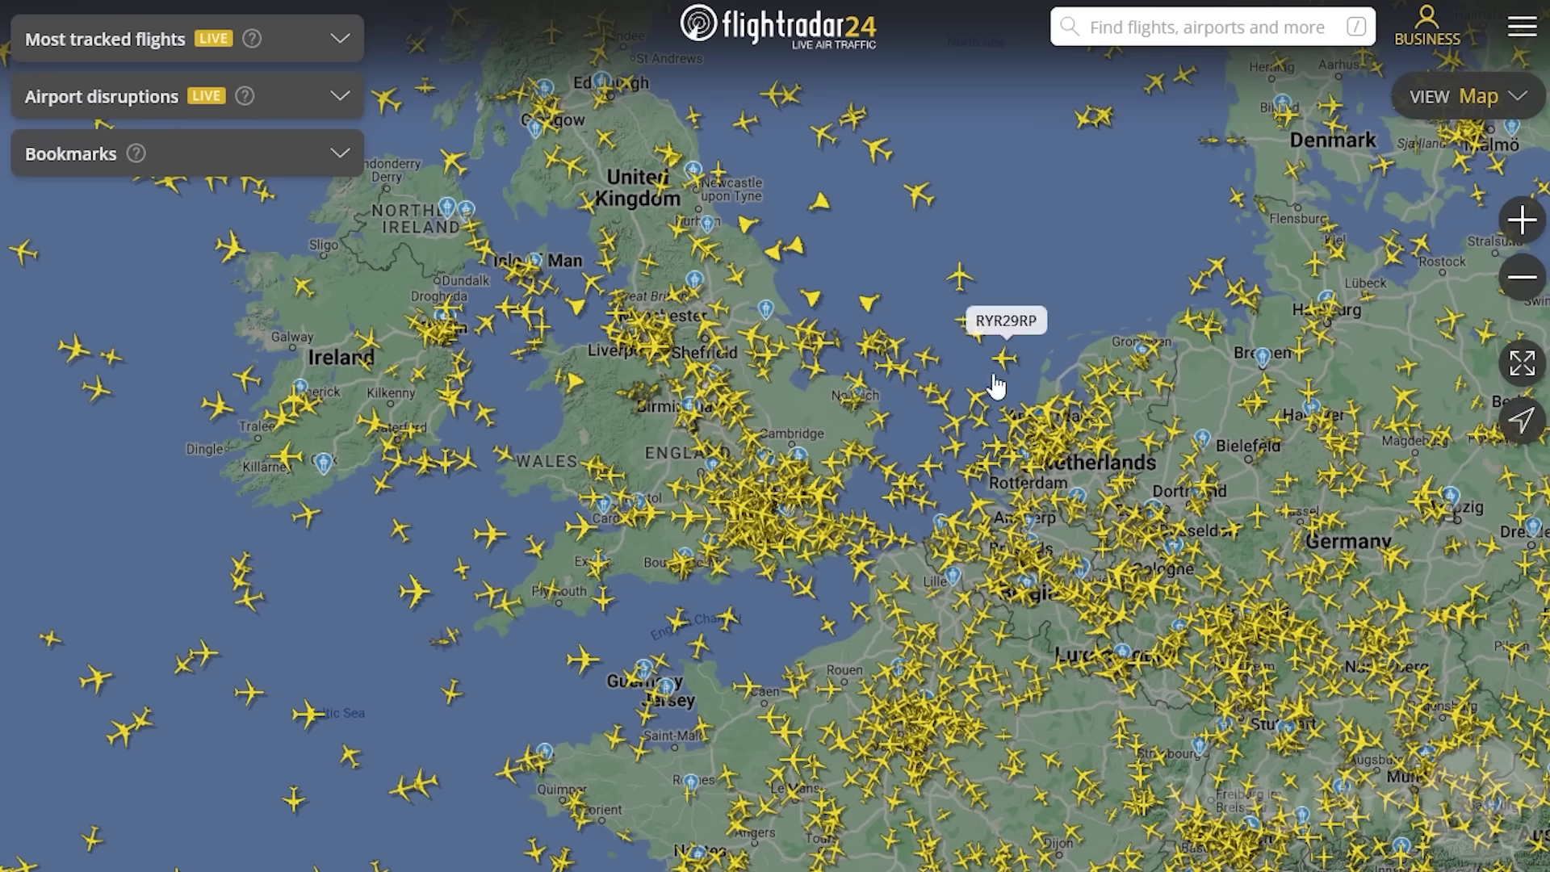
# Select an aircraft on the Flightradar24 live flight map
pyautogui.click(854, 400)
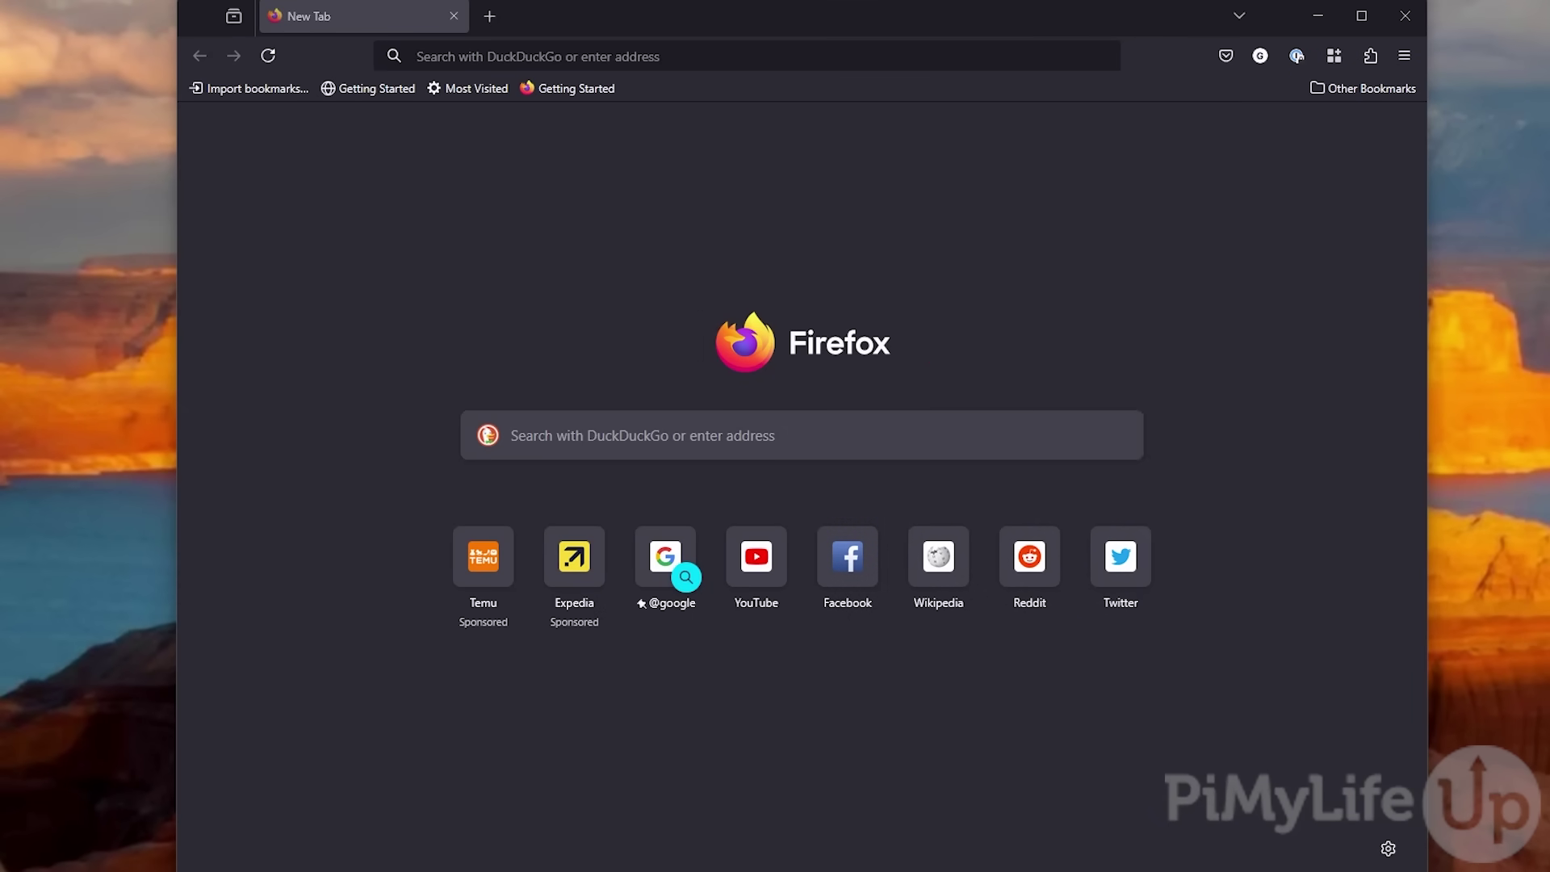
# Load flightradar24.com, dismiss the cookie notice and open the log-in panel
pyautogui.hotkey('ctrl', 'l')
pyautogui.write('https:')
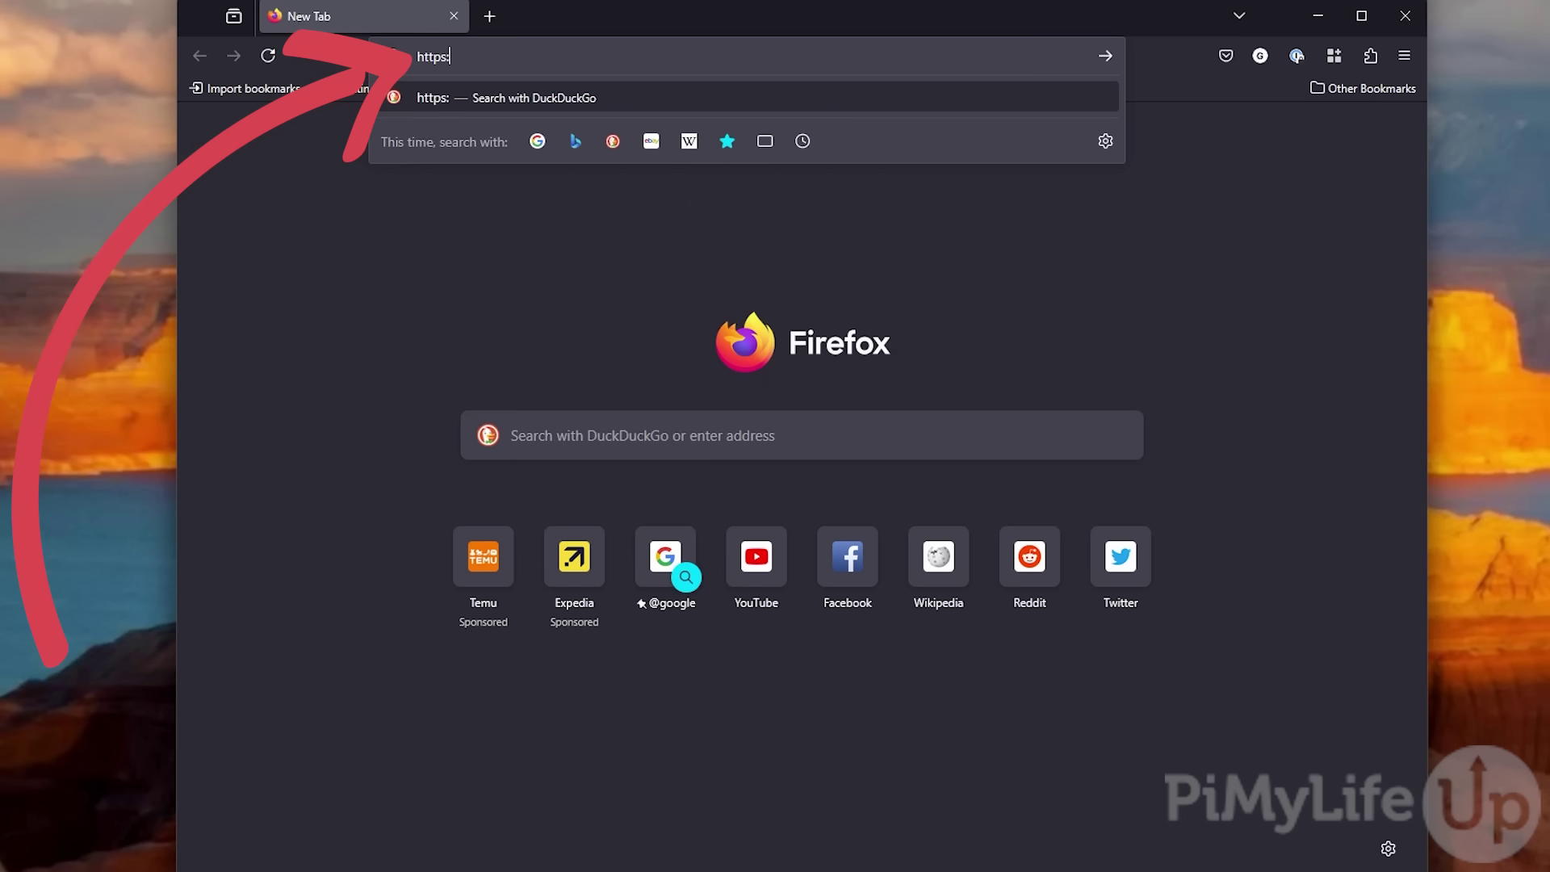
pyautogui.write('//flightrada')
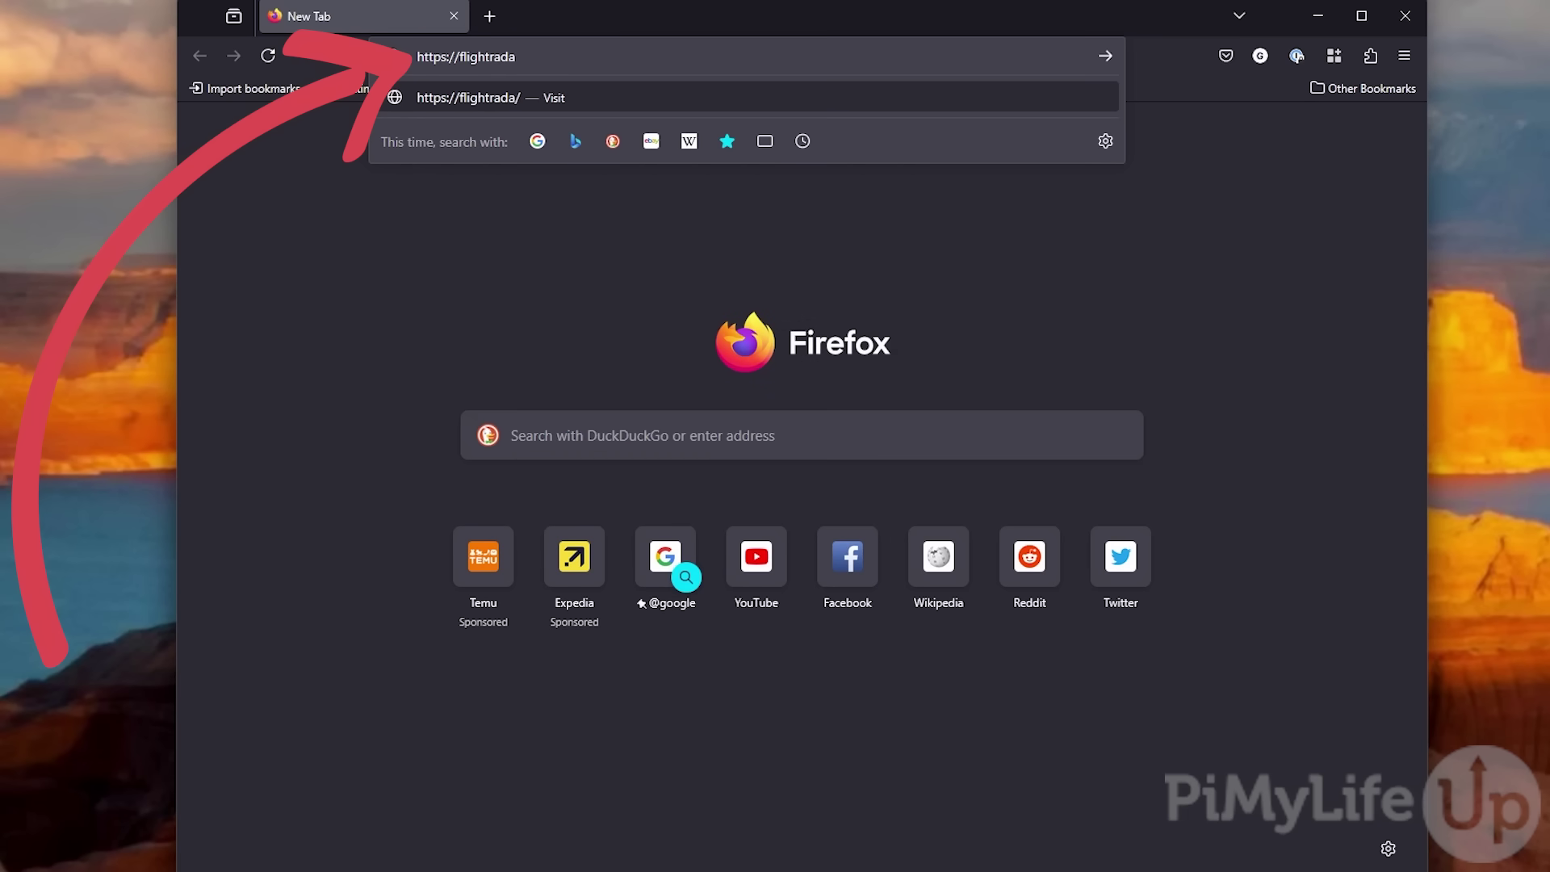
pyautogui.write('r24.com')
pyautogui.press('Return')
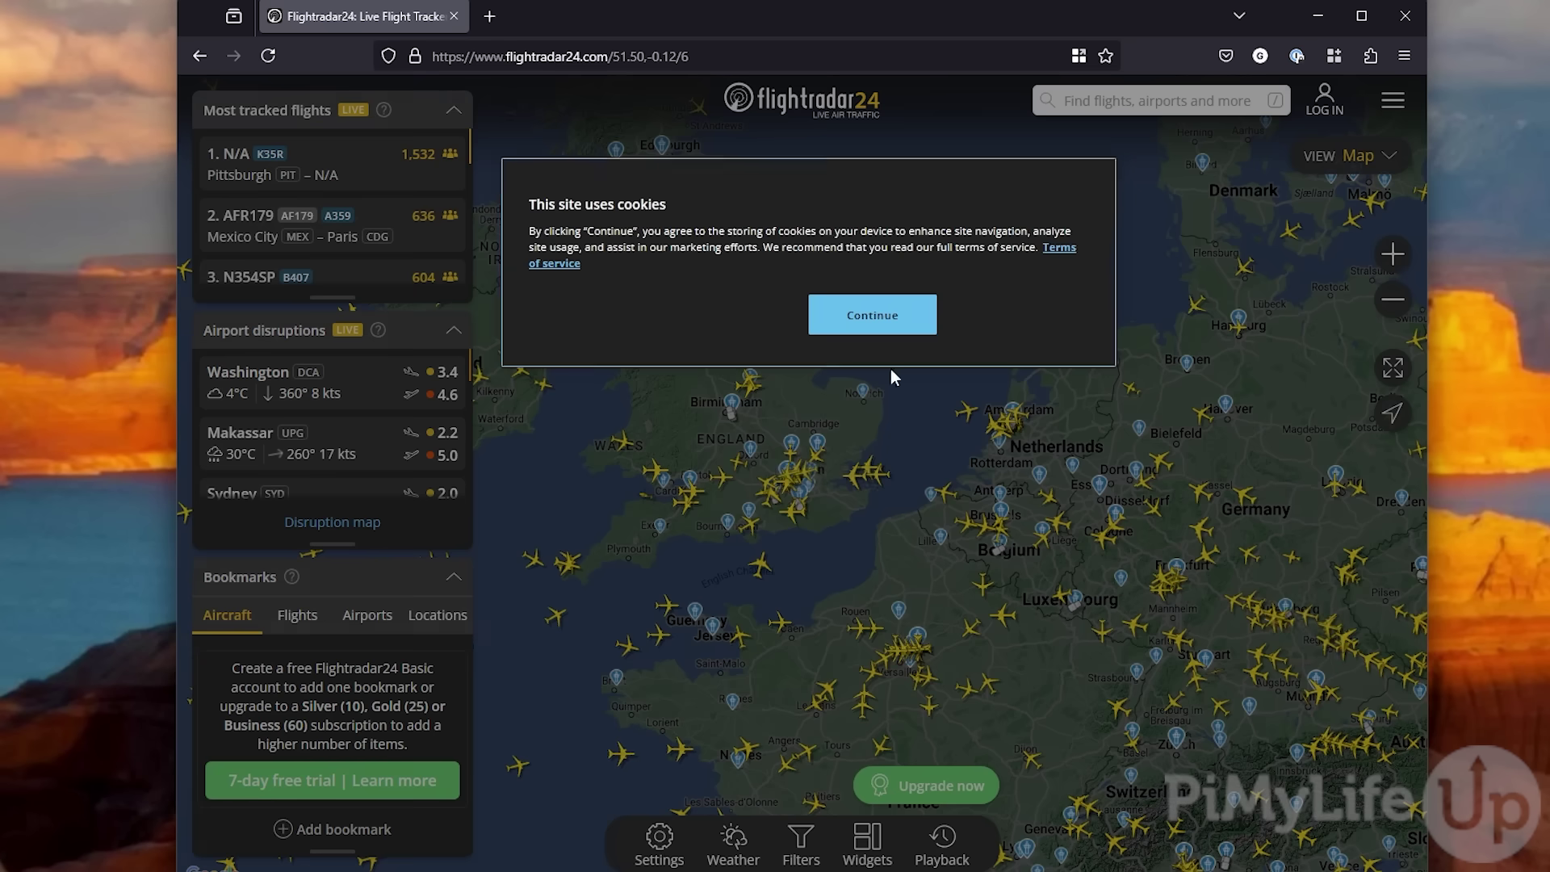
pyautogui.click(870, 312)
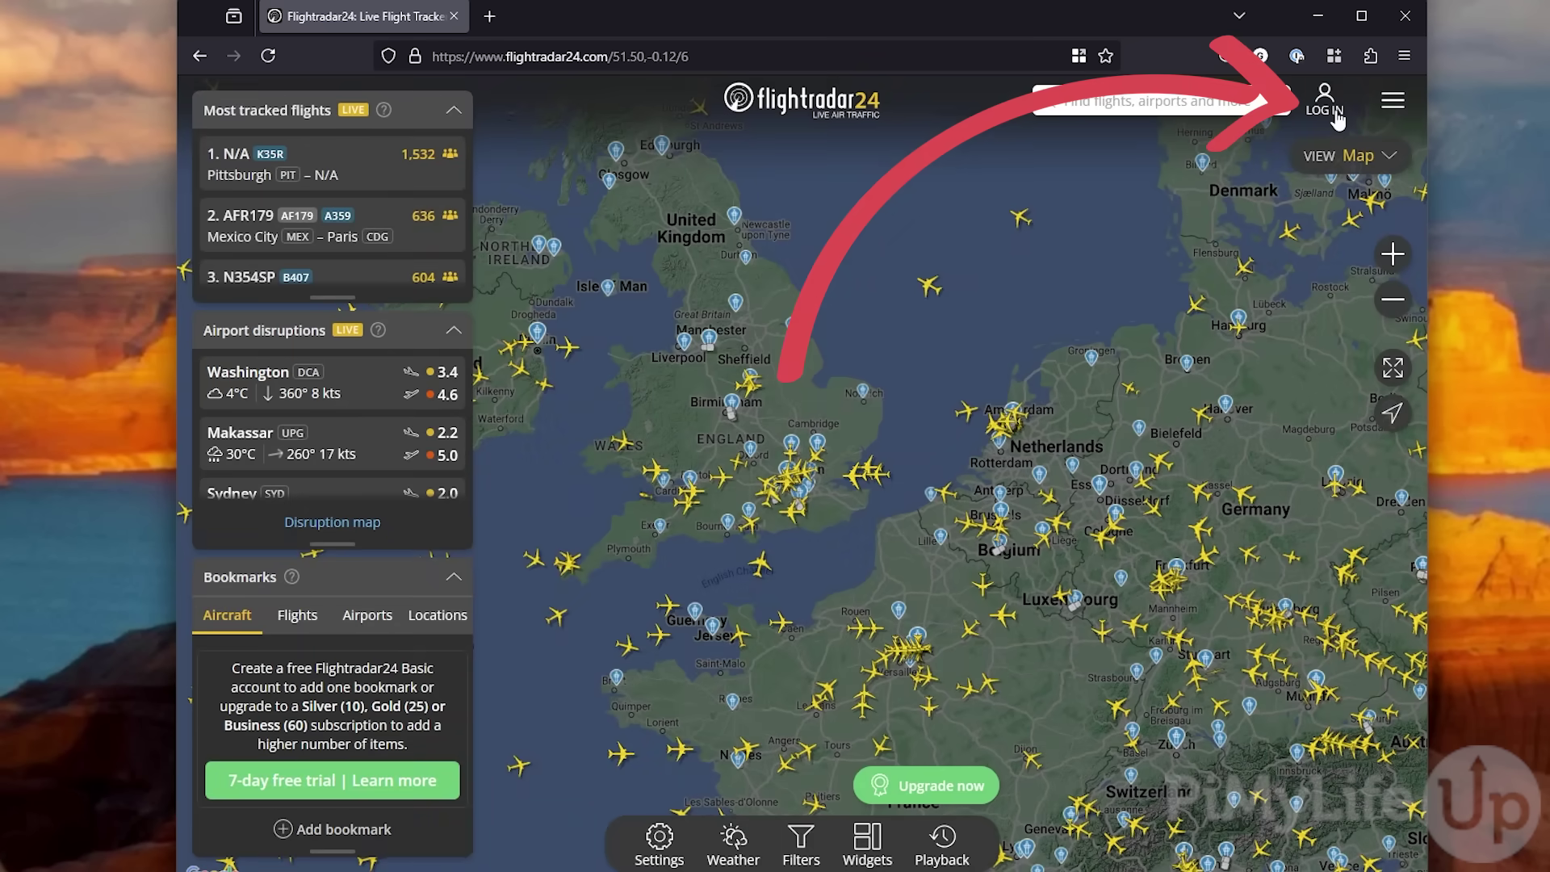
pyautogui.click(1328, 116)
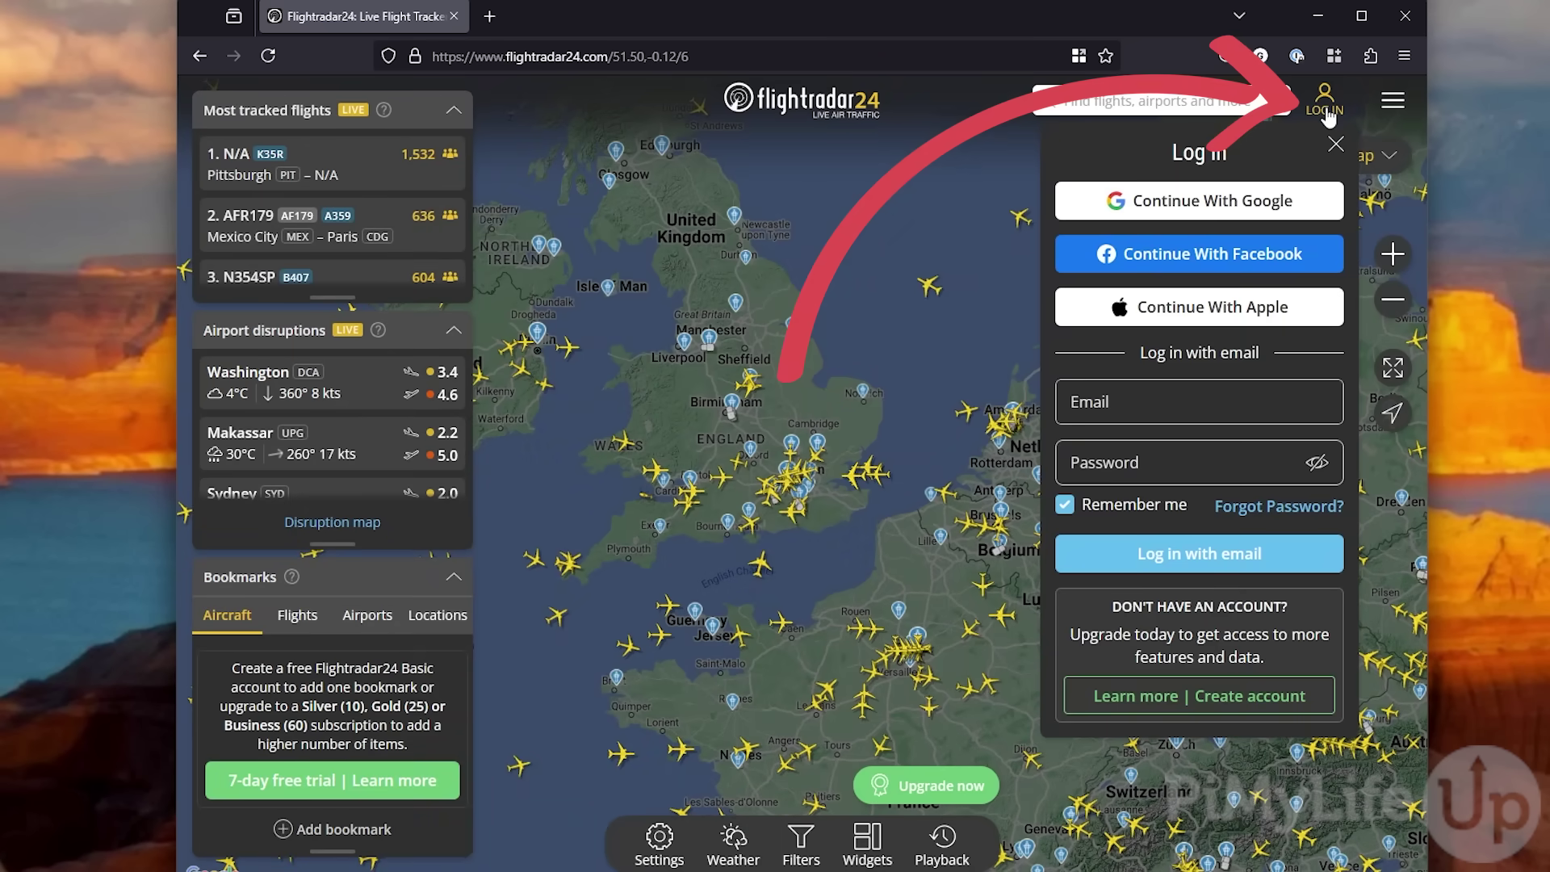
# Sign up for a Basic plan with email and password, declining email updates
pyautogui.click(1194, 697)
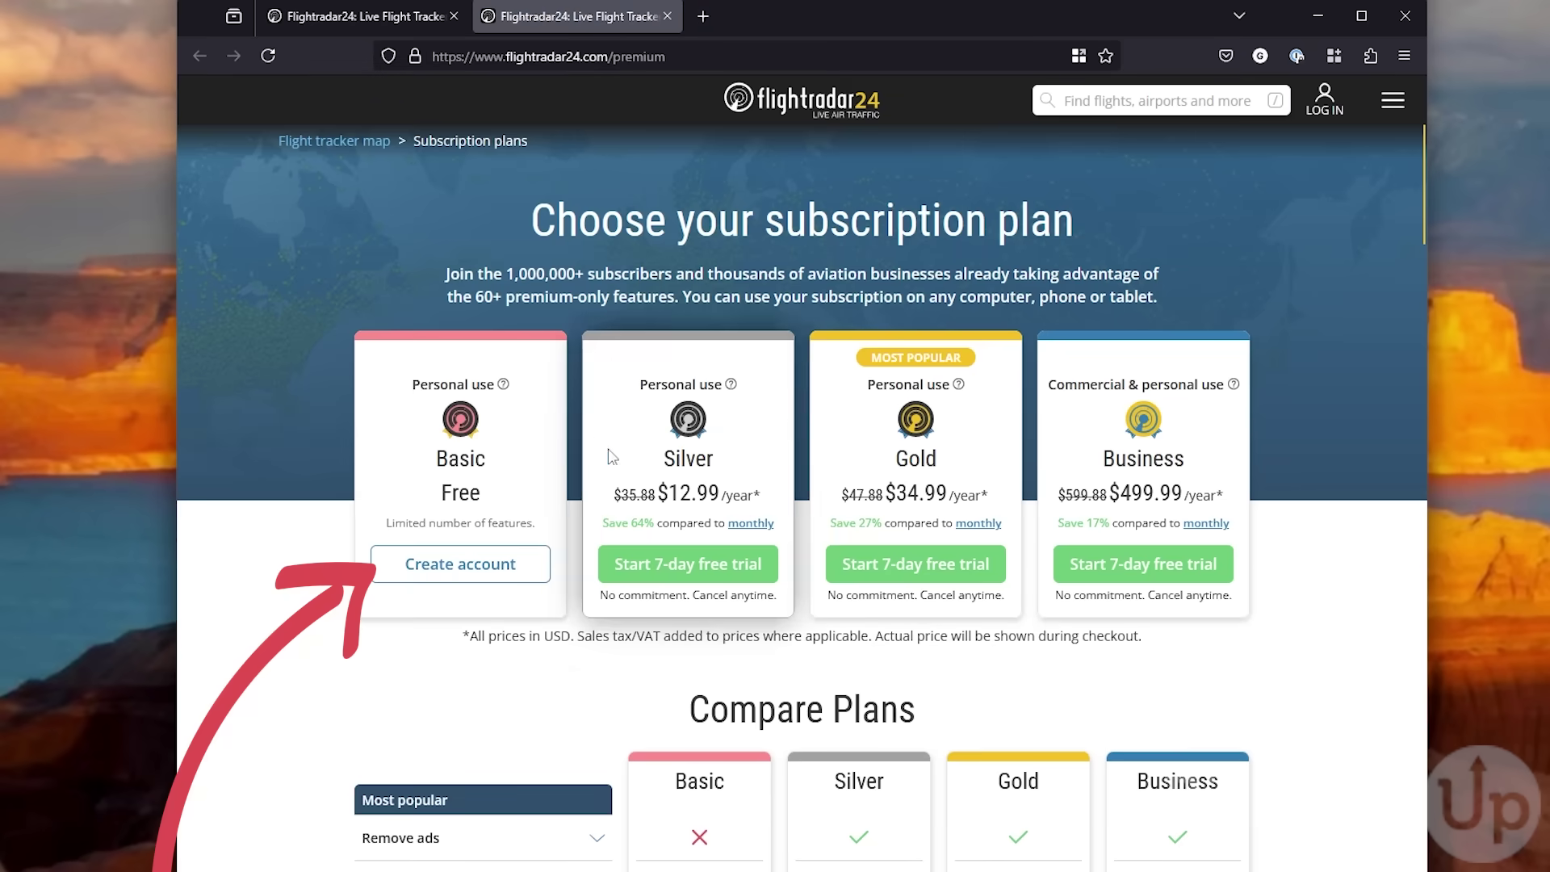
pyautogui.click(483, 587)
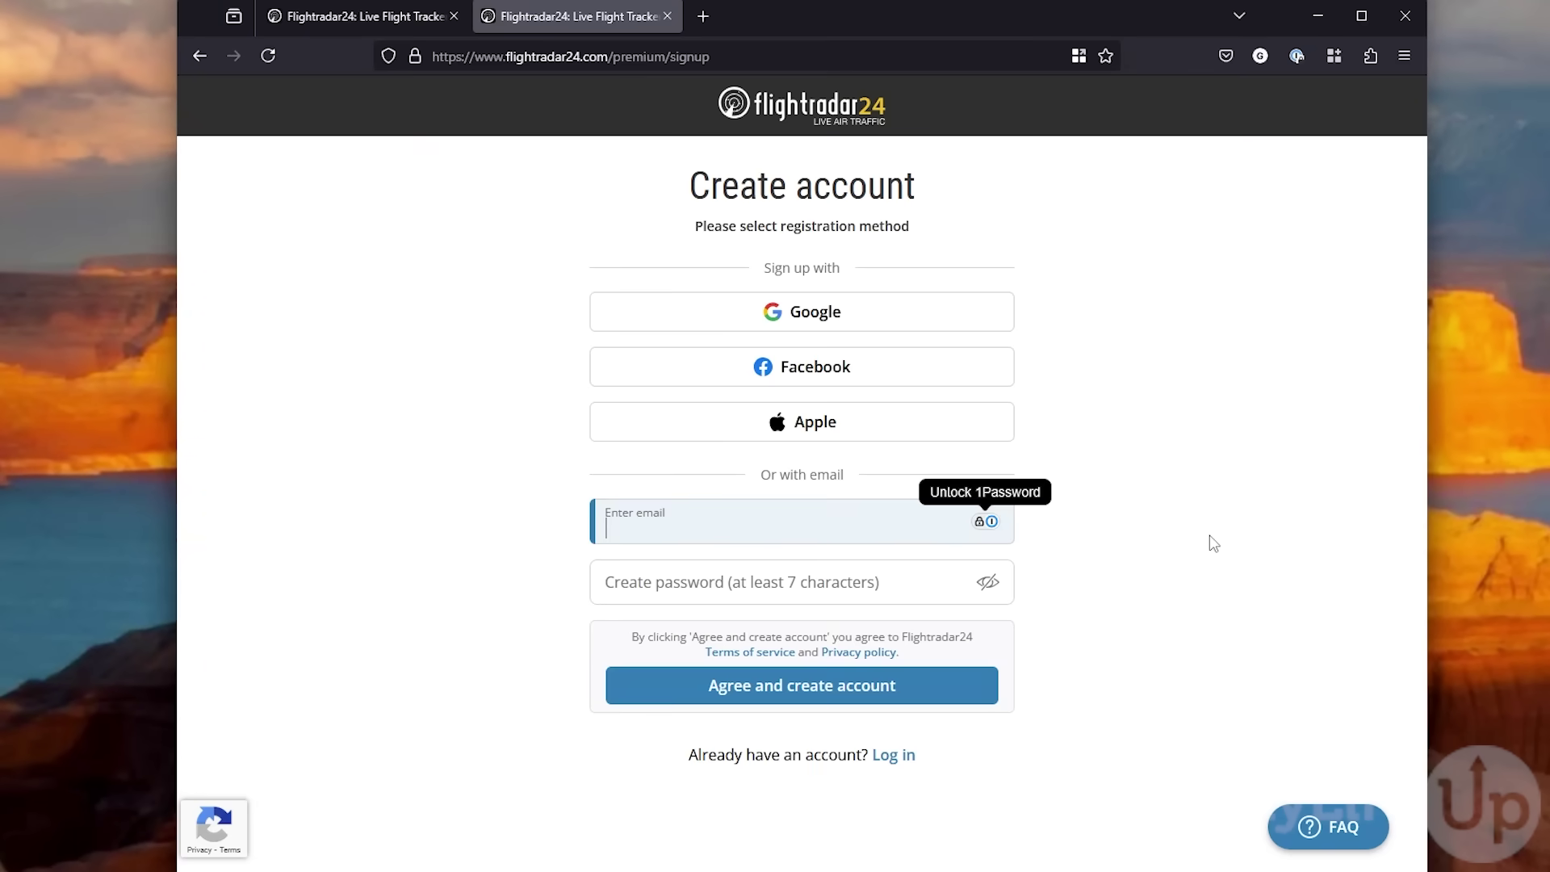
pyautogui.press('Tab')
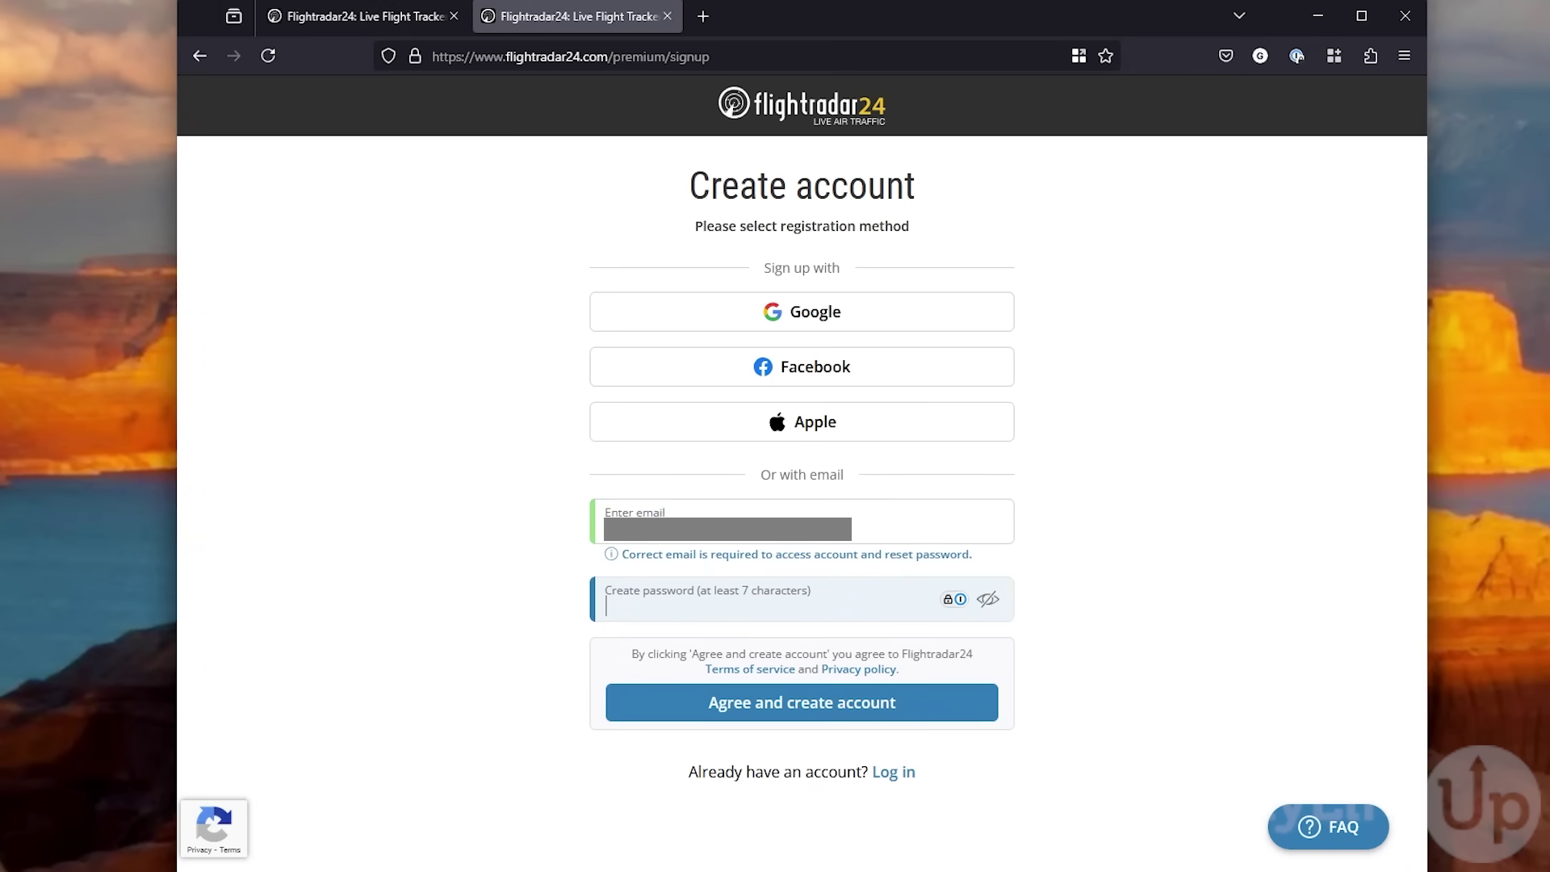
pyautogui.write('*************')
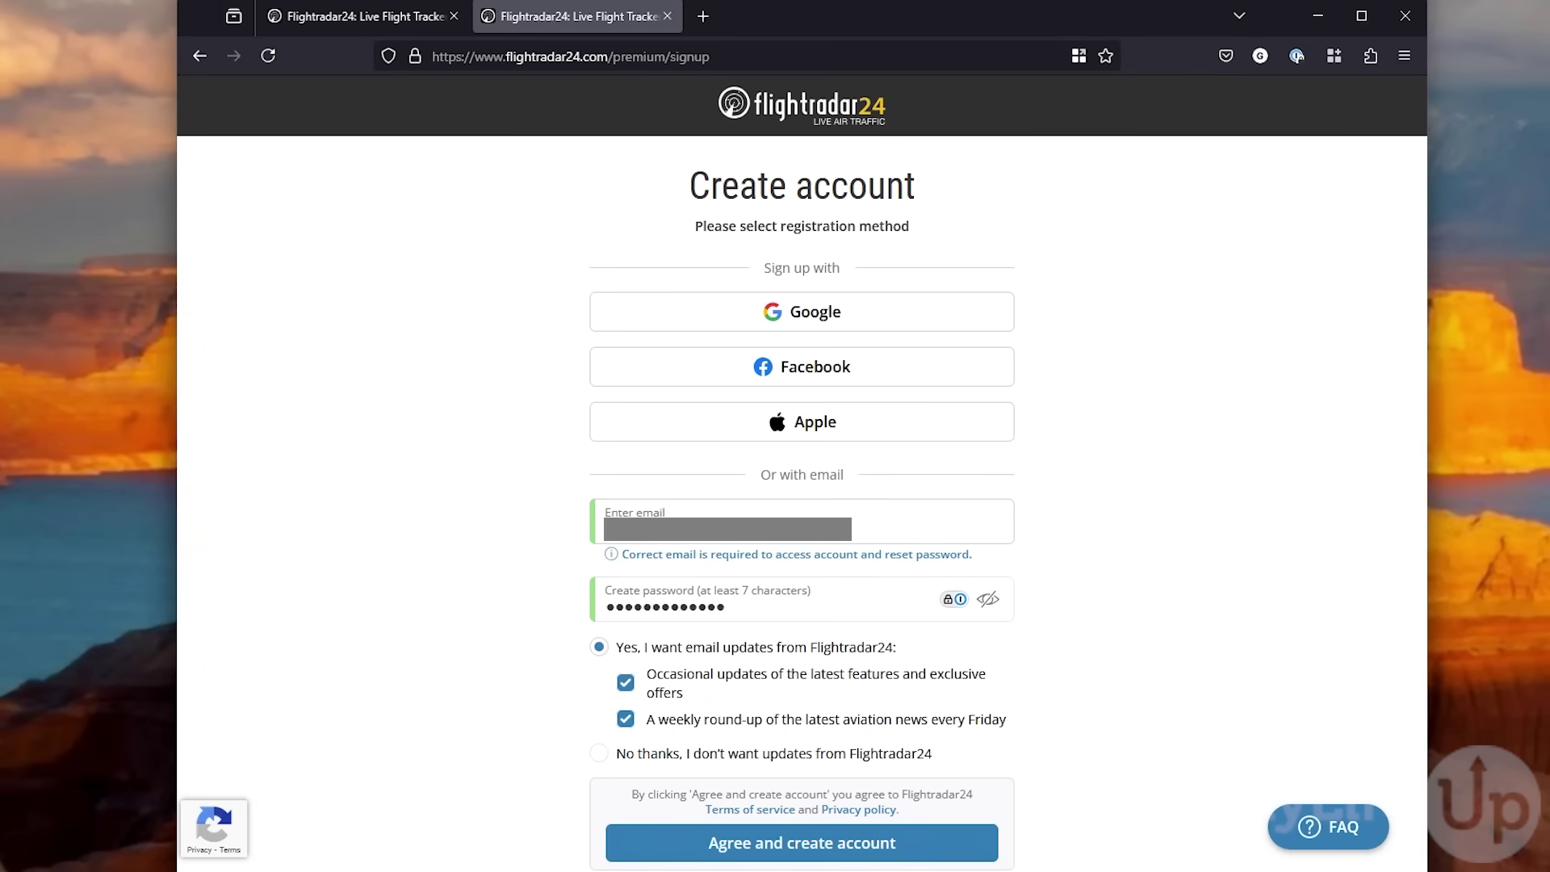
pyautogui.click(687, 759)
pyautogui.click(939, 848)
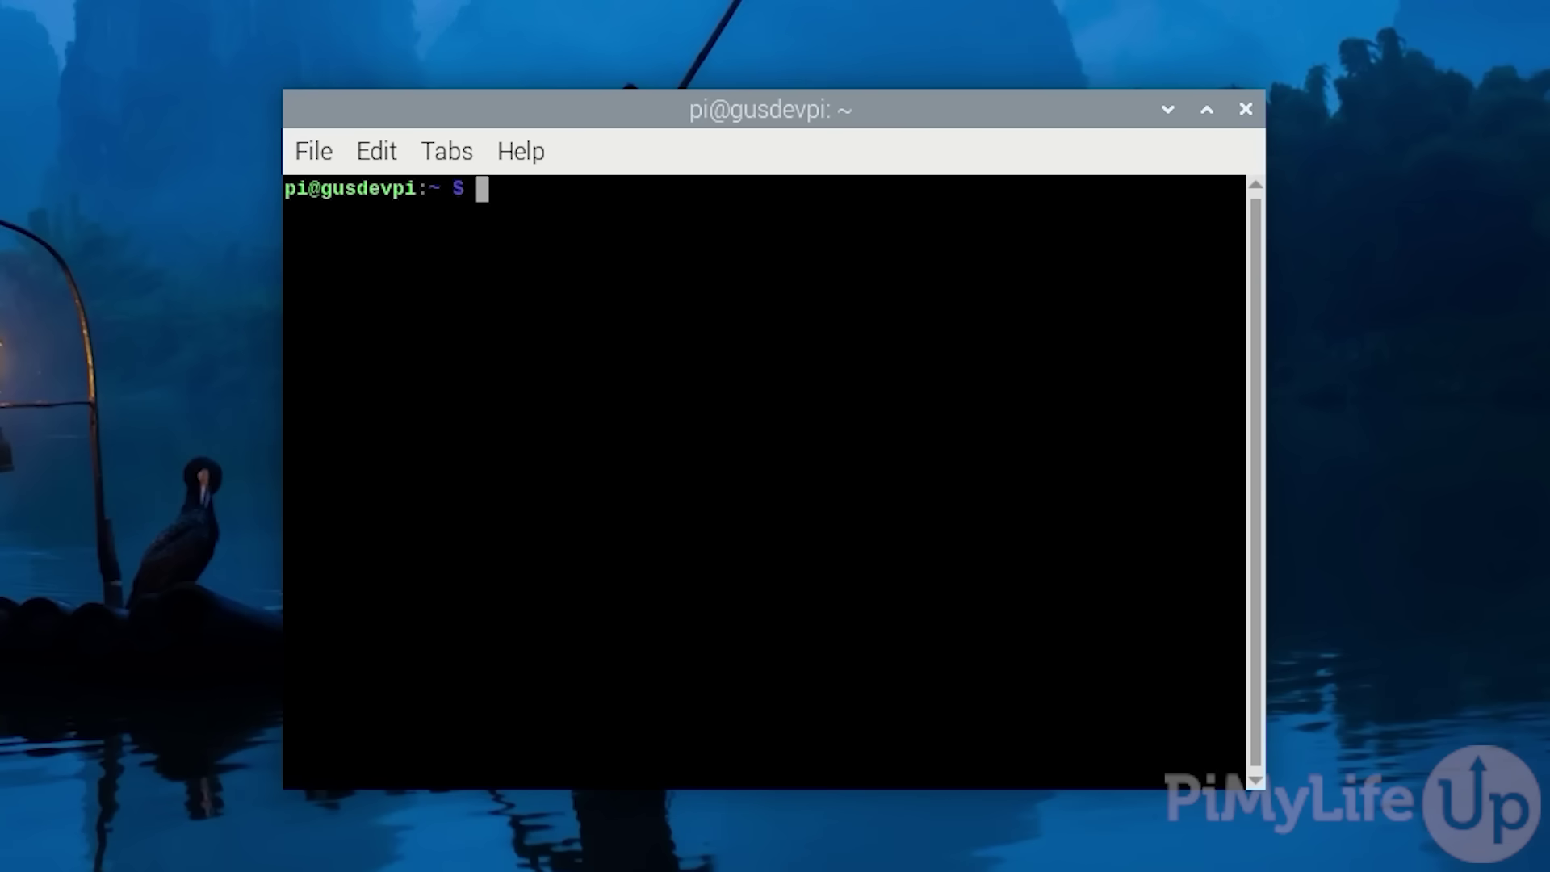
pyautogui.write('sudo apt update')
# Run sudo apt update, sudo apt upgrade -y and sudo apt install wget, clearing the screen
pyautogui.press('Return')
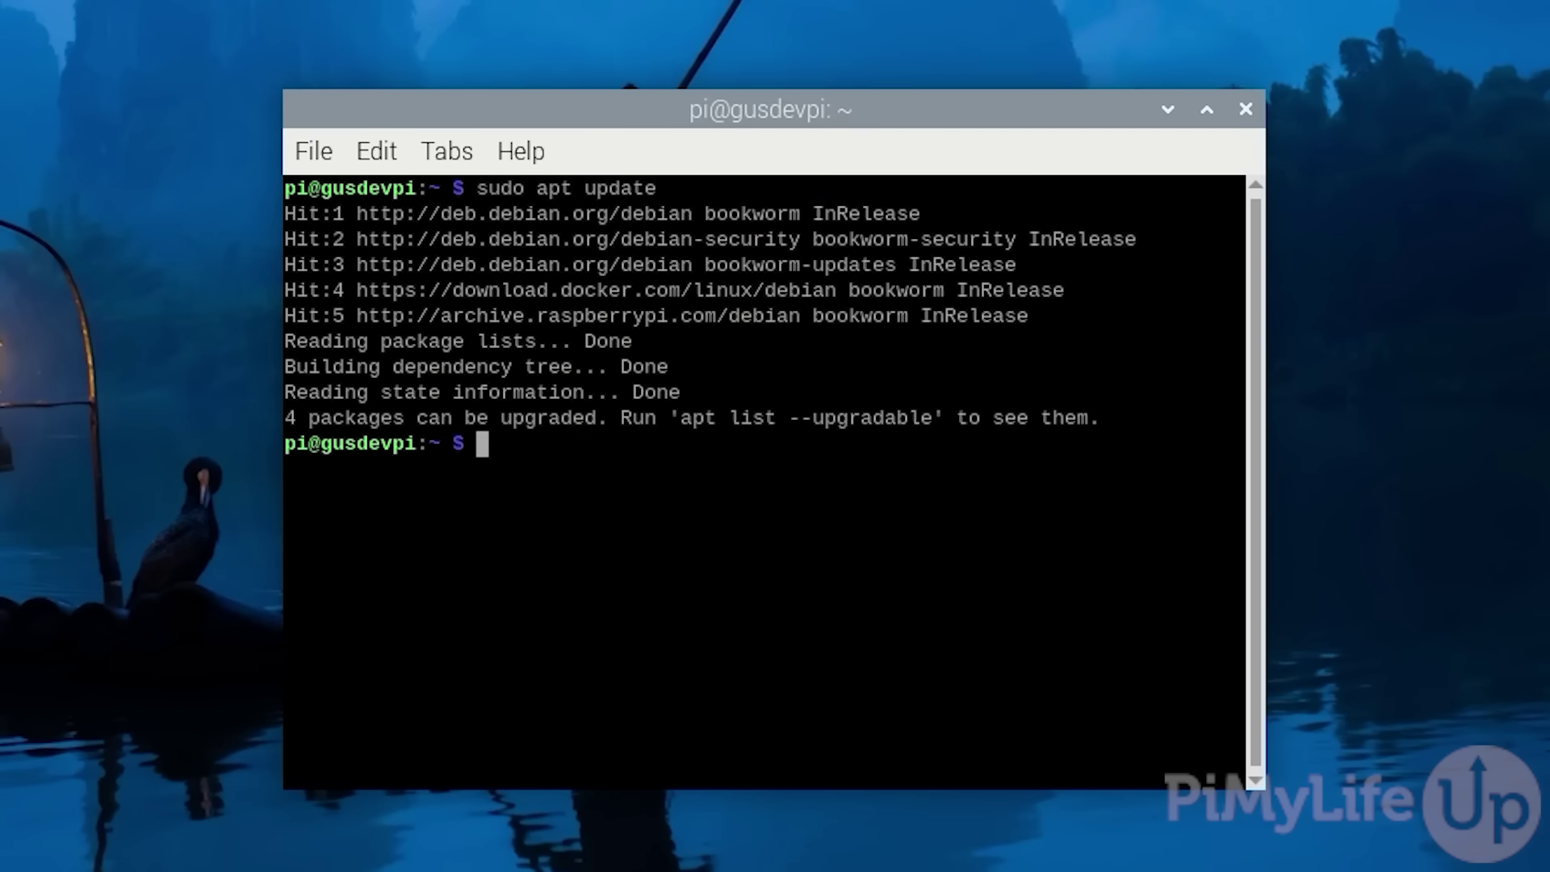
pyautogui.write('su')
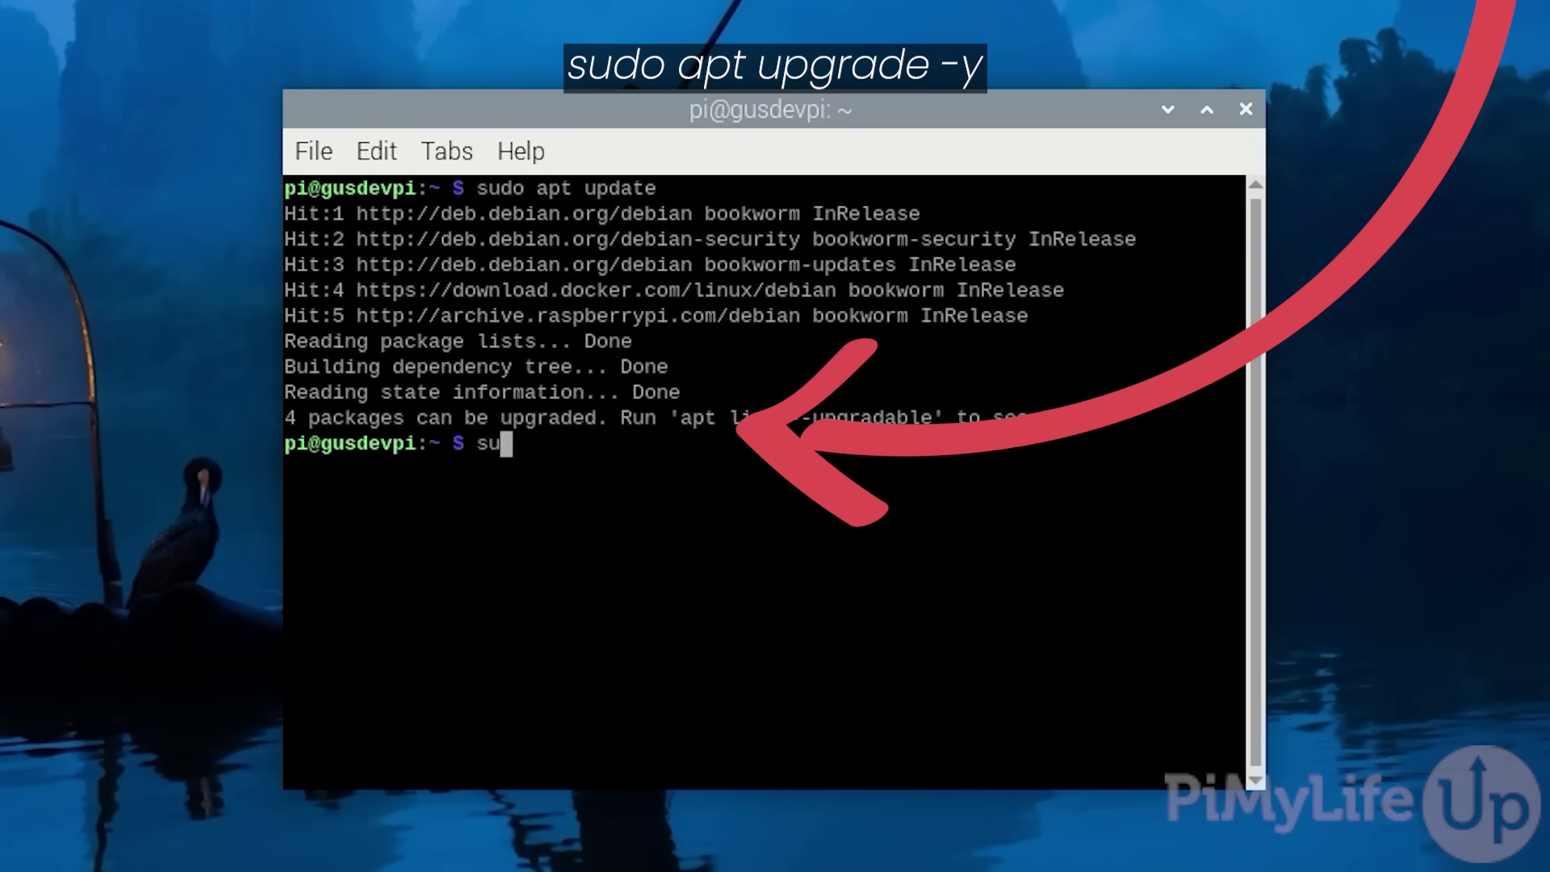
pyautogui.write('do apt upgf')
pyautogui.press('BackSpace')
pyautogui.write('r')
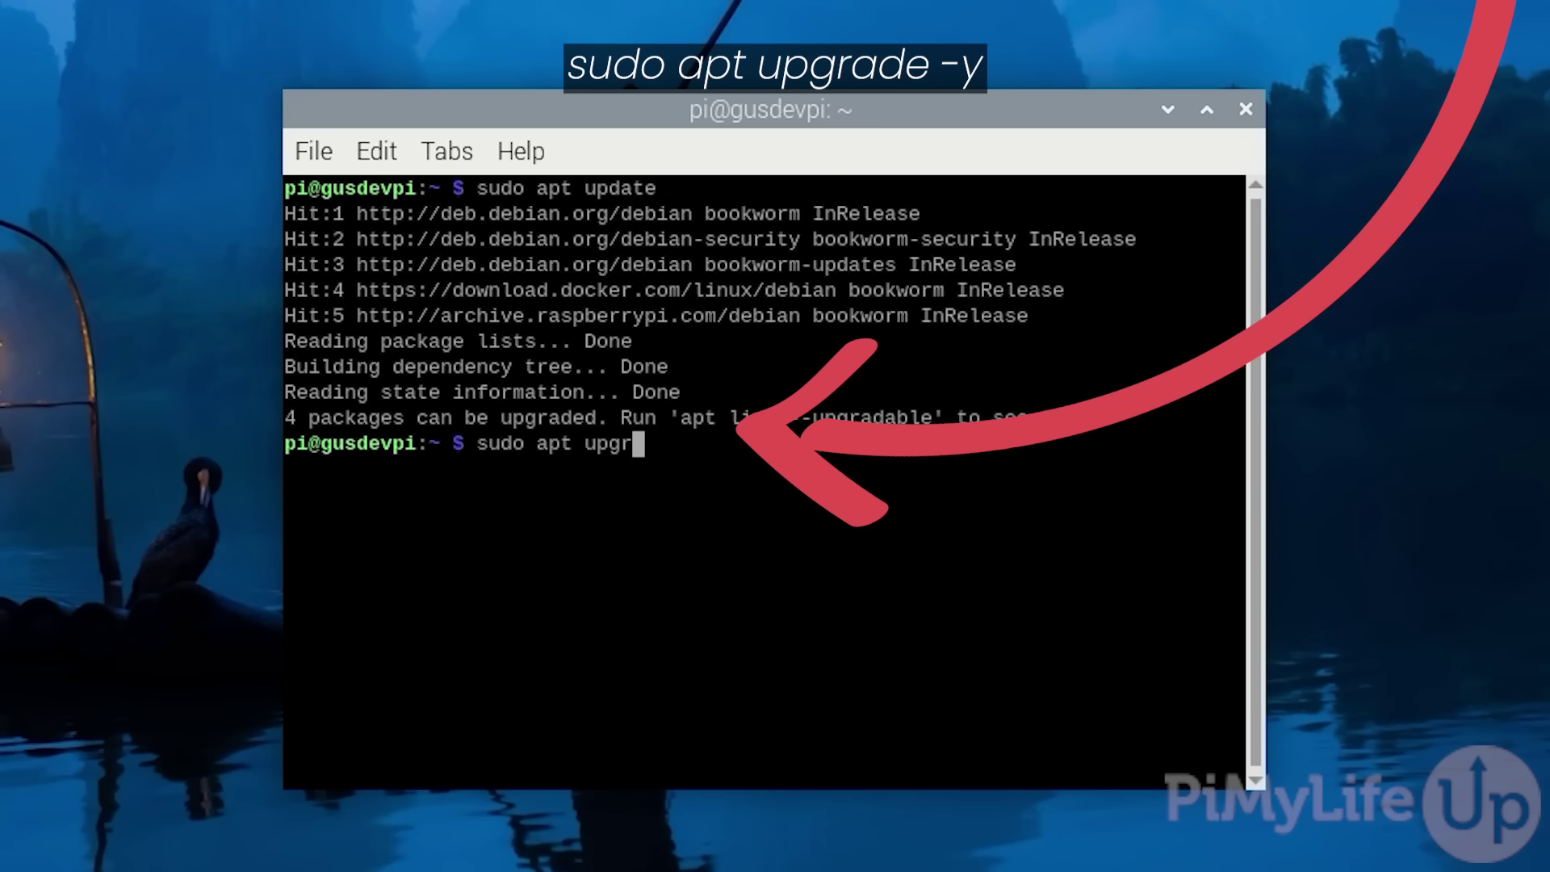
pyautogui.write('ade -y')
pyautogui.press('Return')
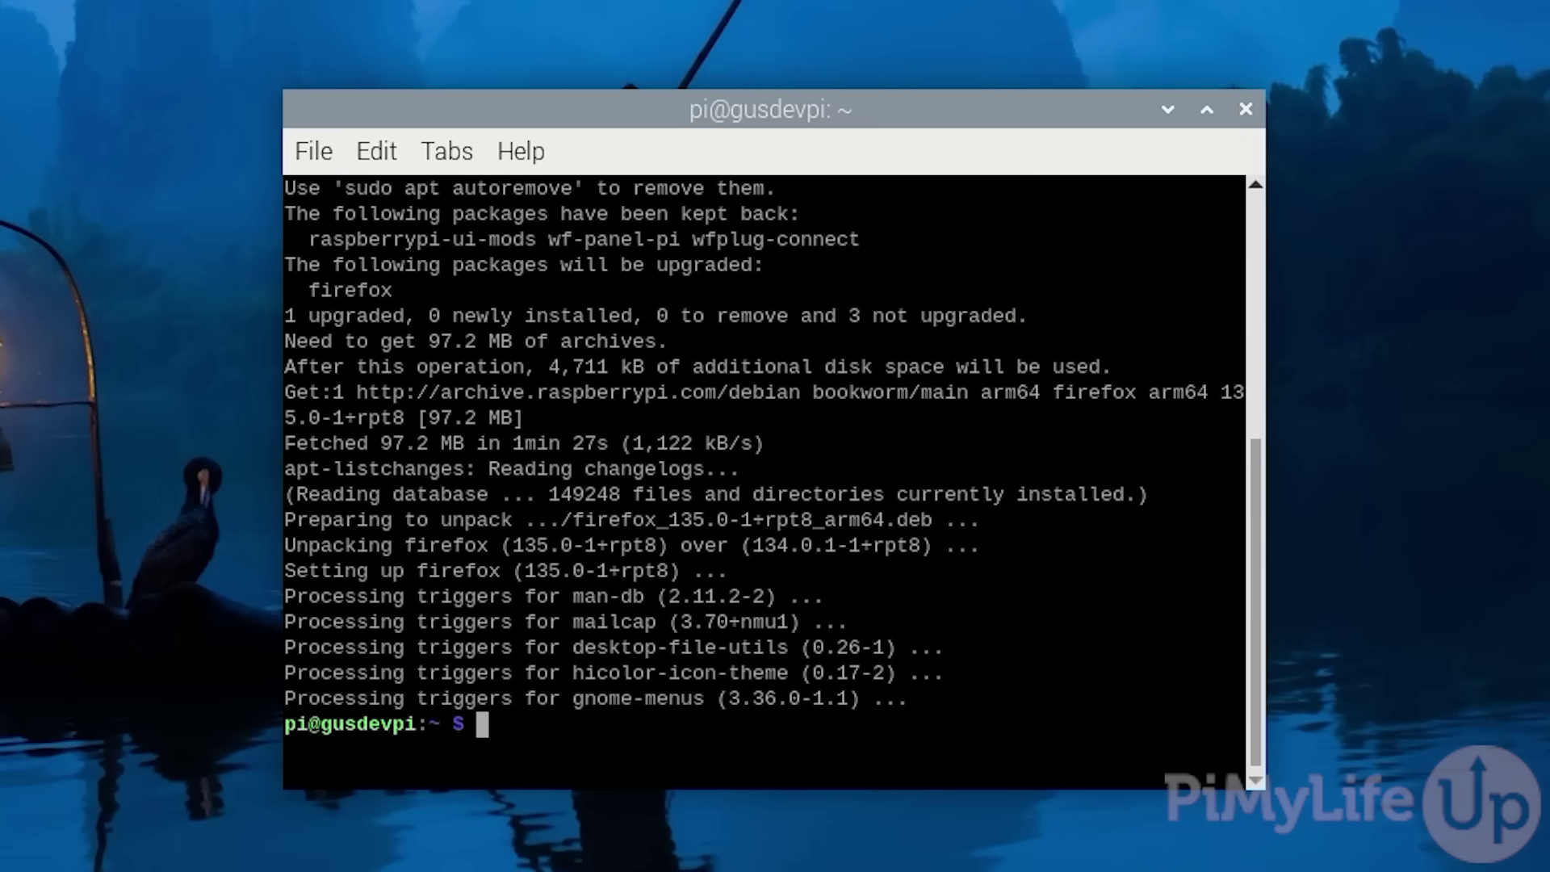
pyautogui.hotkey('ctrl', 'l')
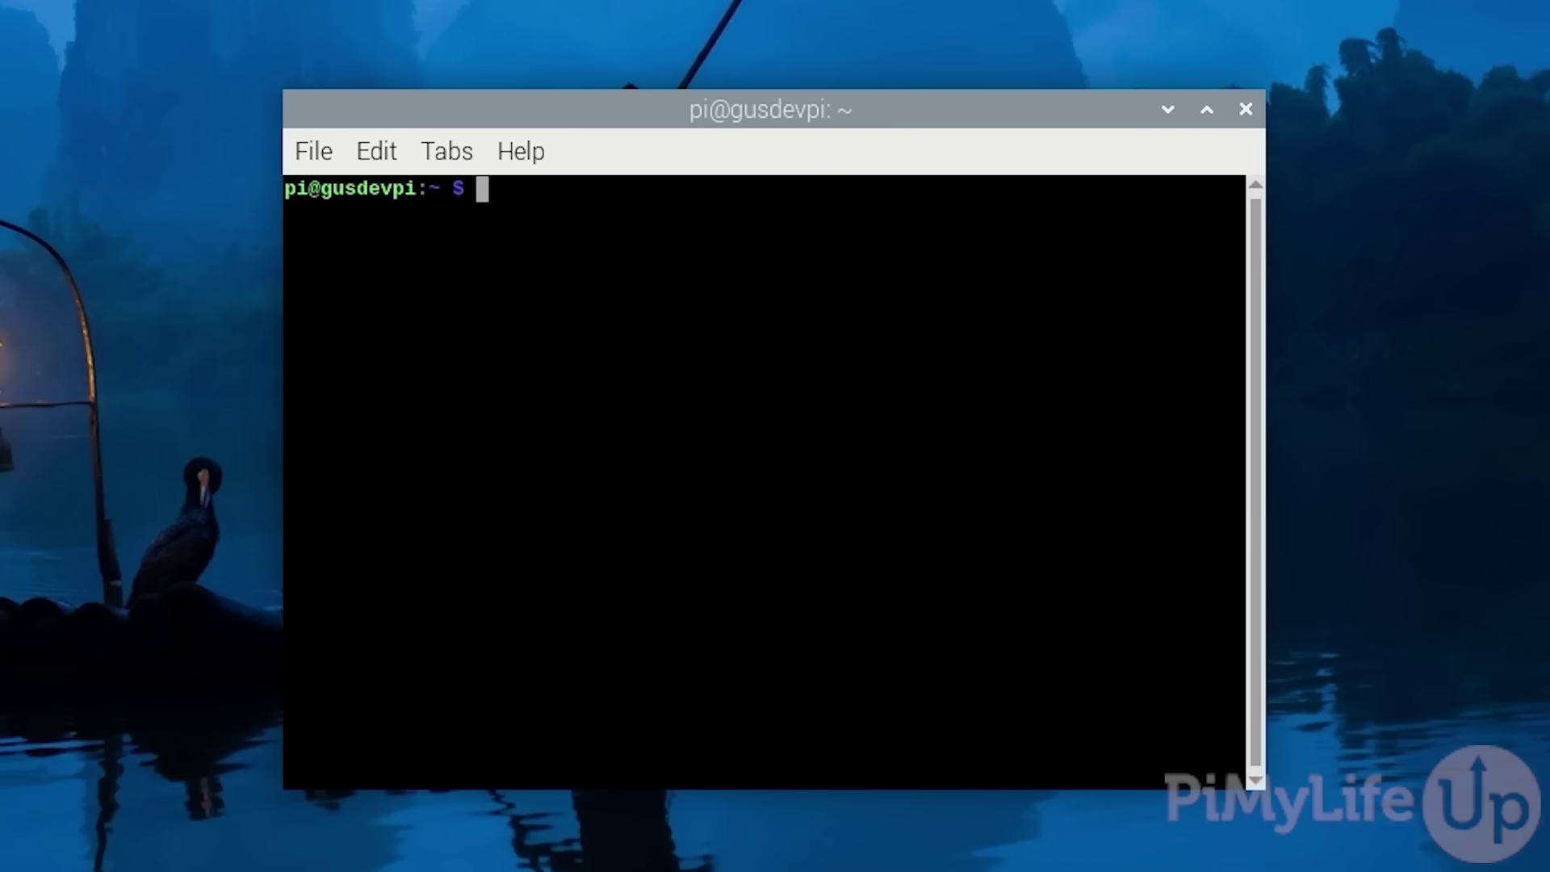
pyautogui.write('sudo apt instal')
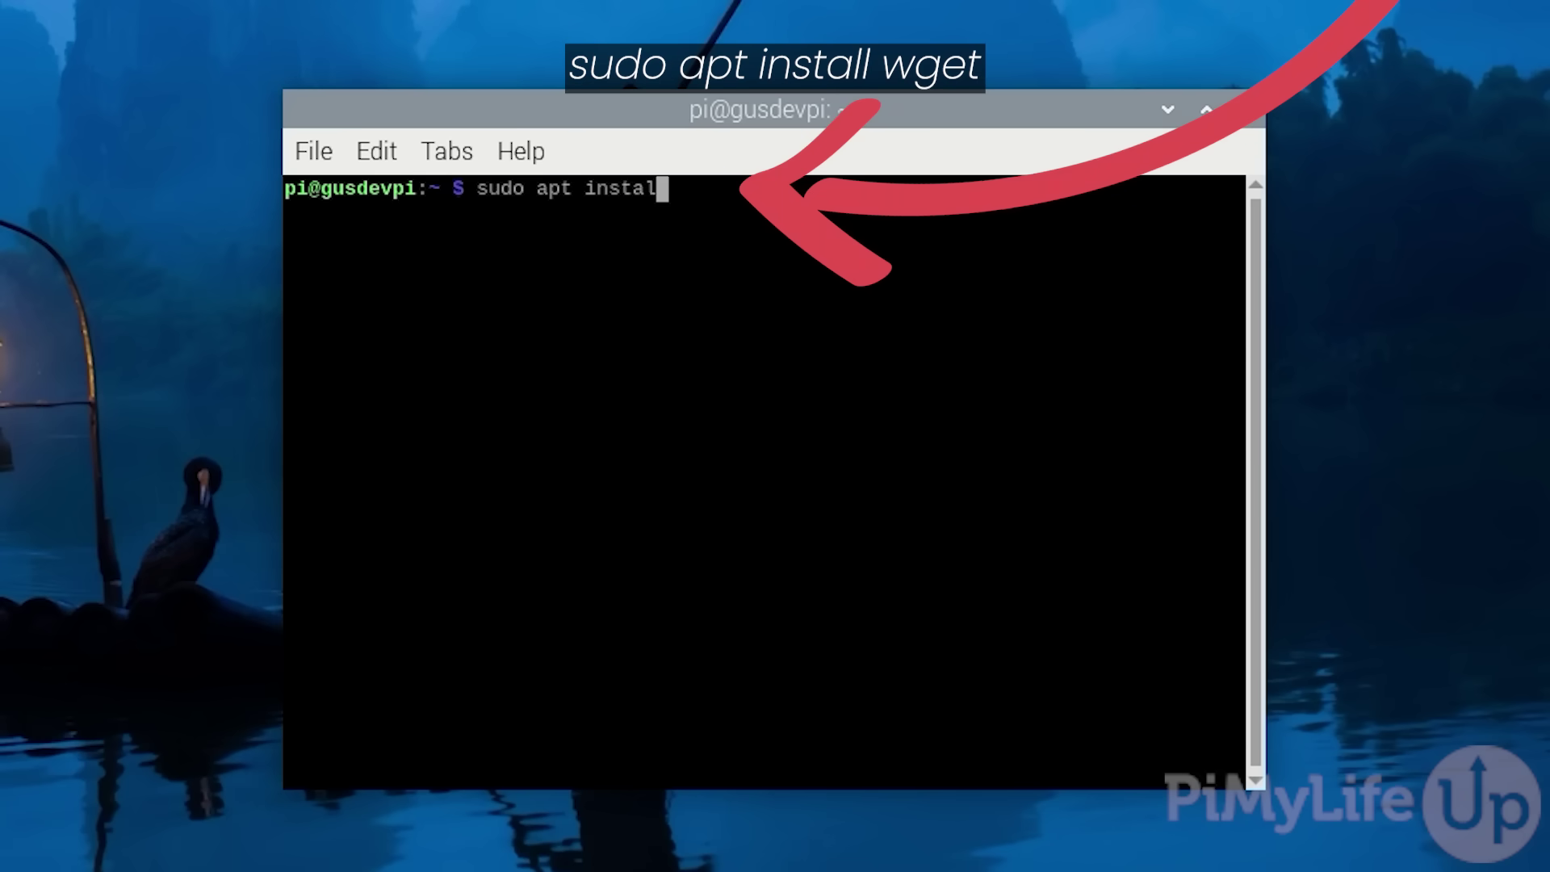
pyautogui.write('l wget')
pyautogui.press('Return')
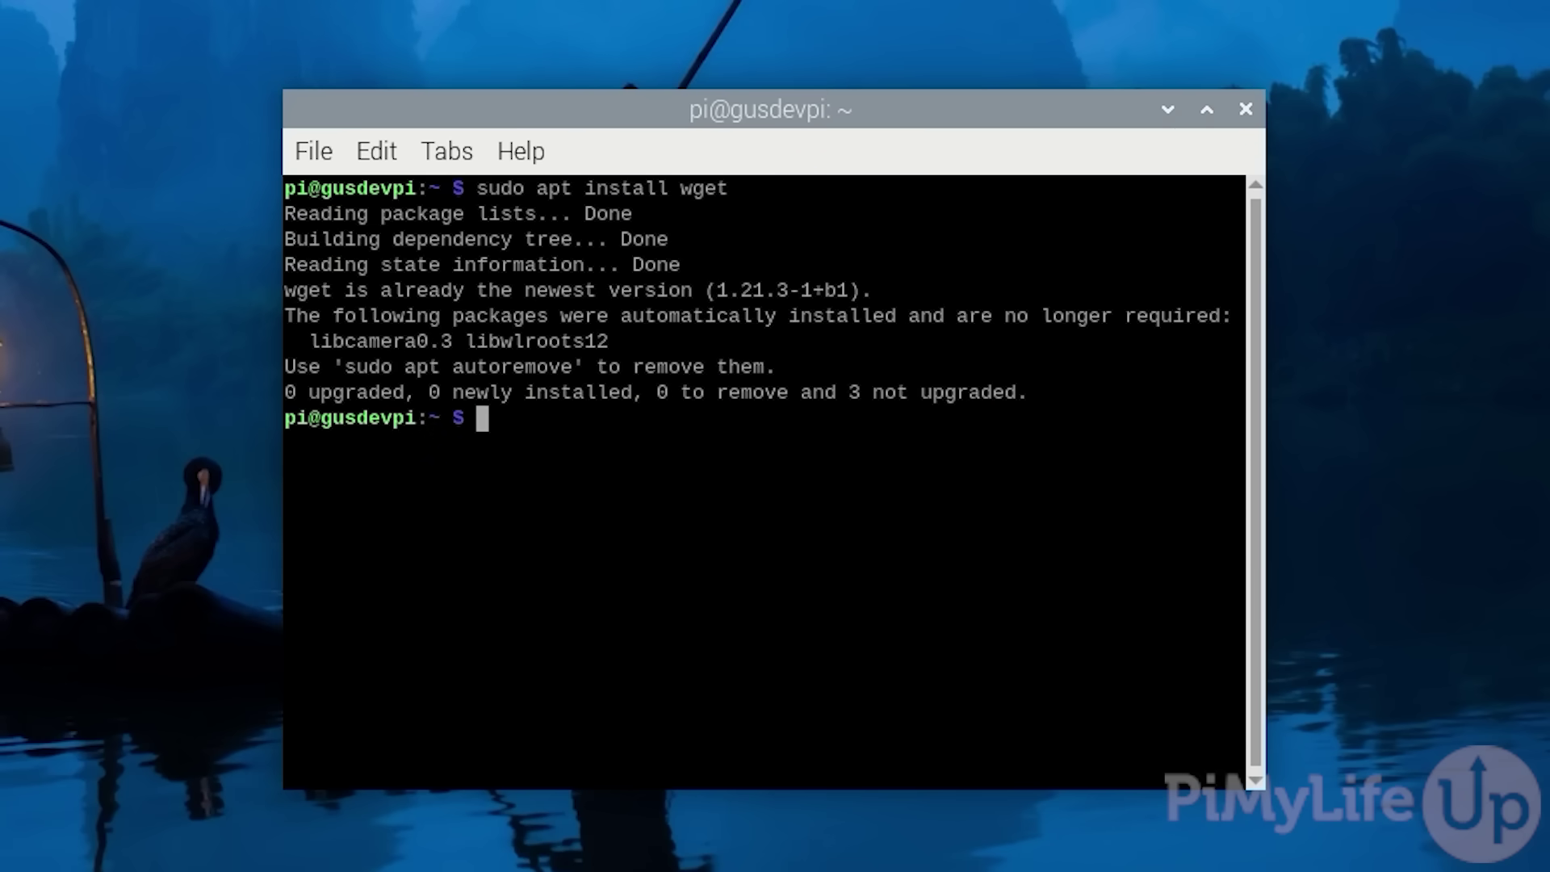
pyautogui.write('clear')
pyautogui.press('Return')
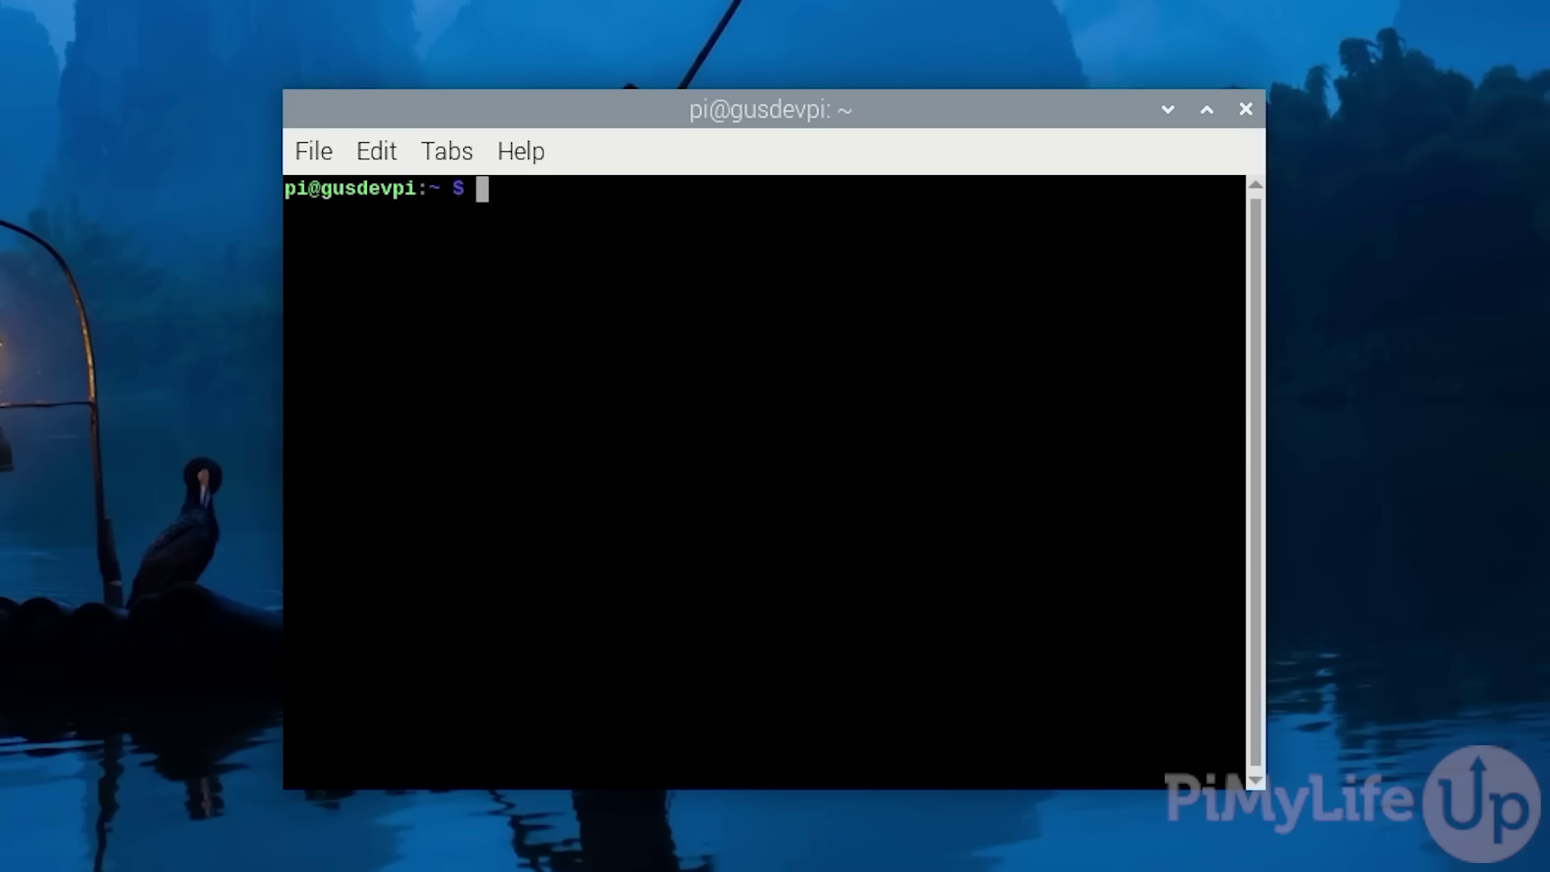
pyautogui.write('sudo')
pyautogui.write(' bash -')
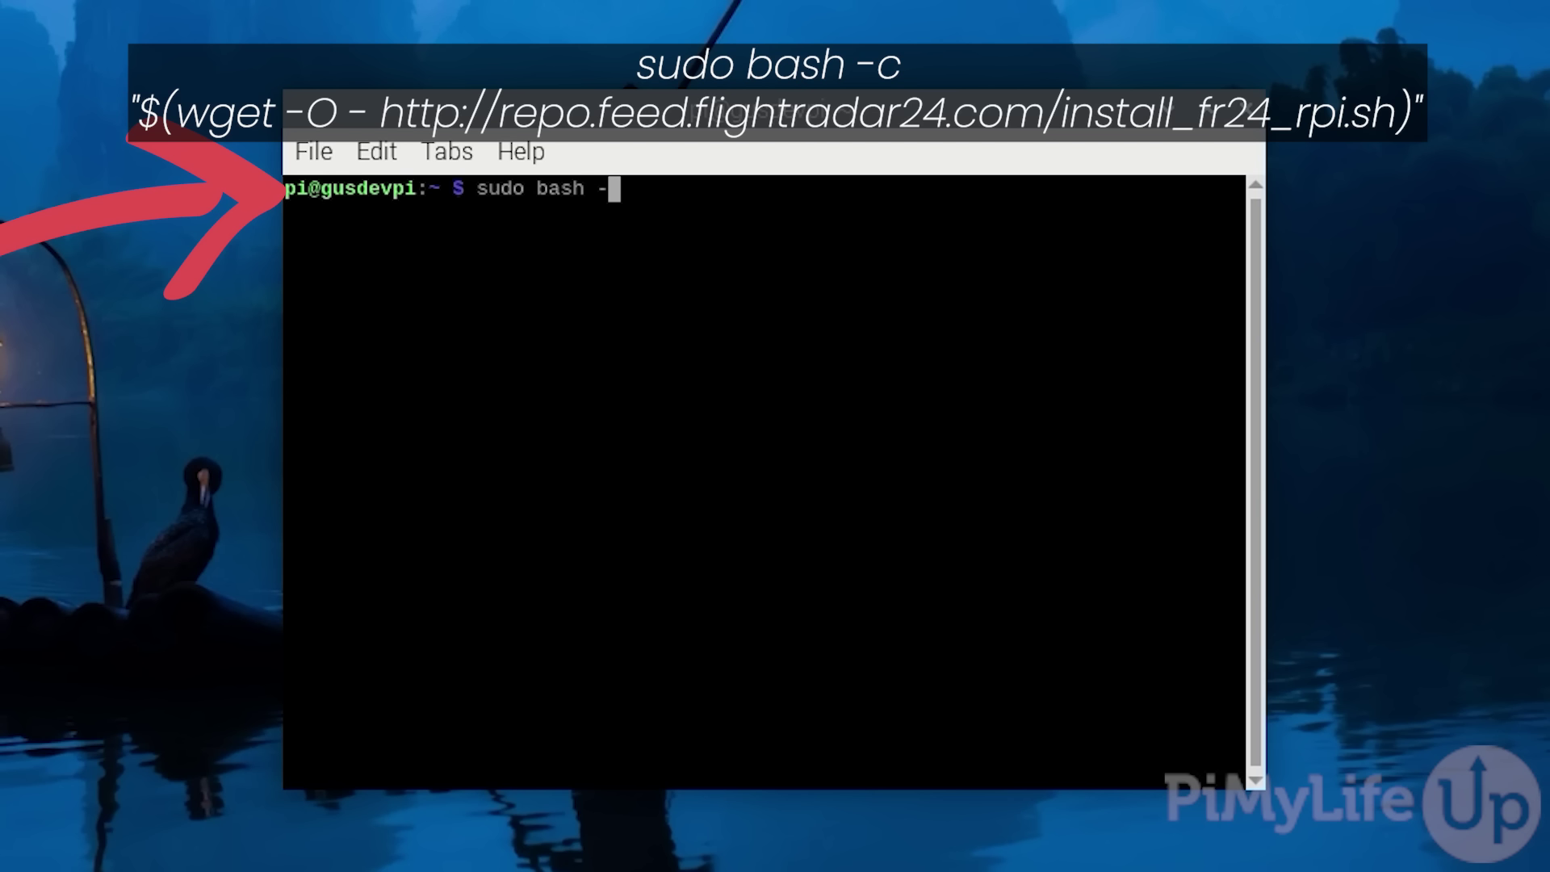
pyautogui.write('c "$')
pyautogui.write('(wget ')
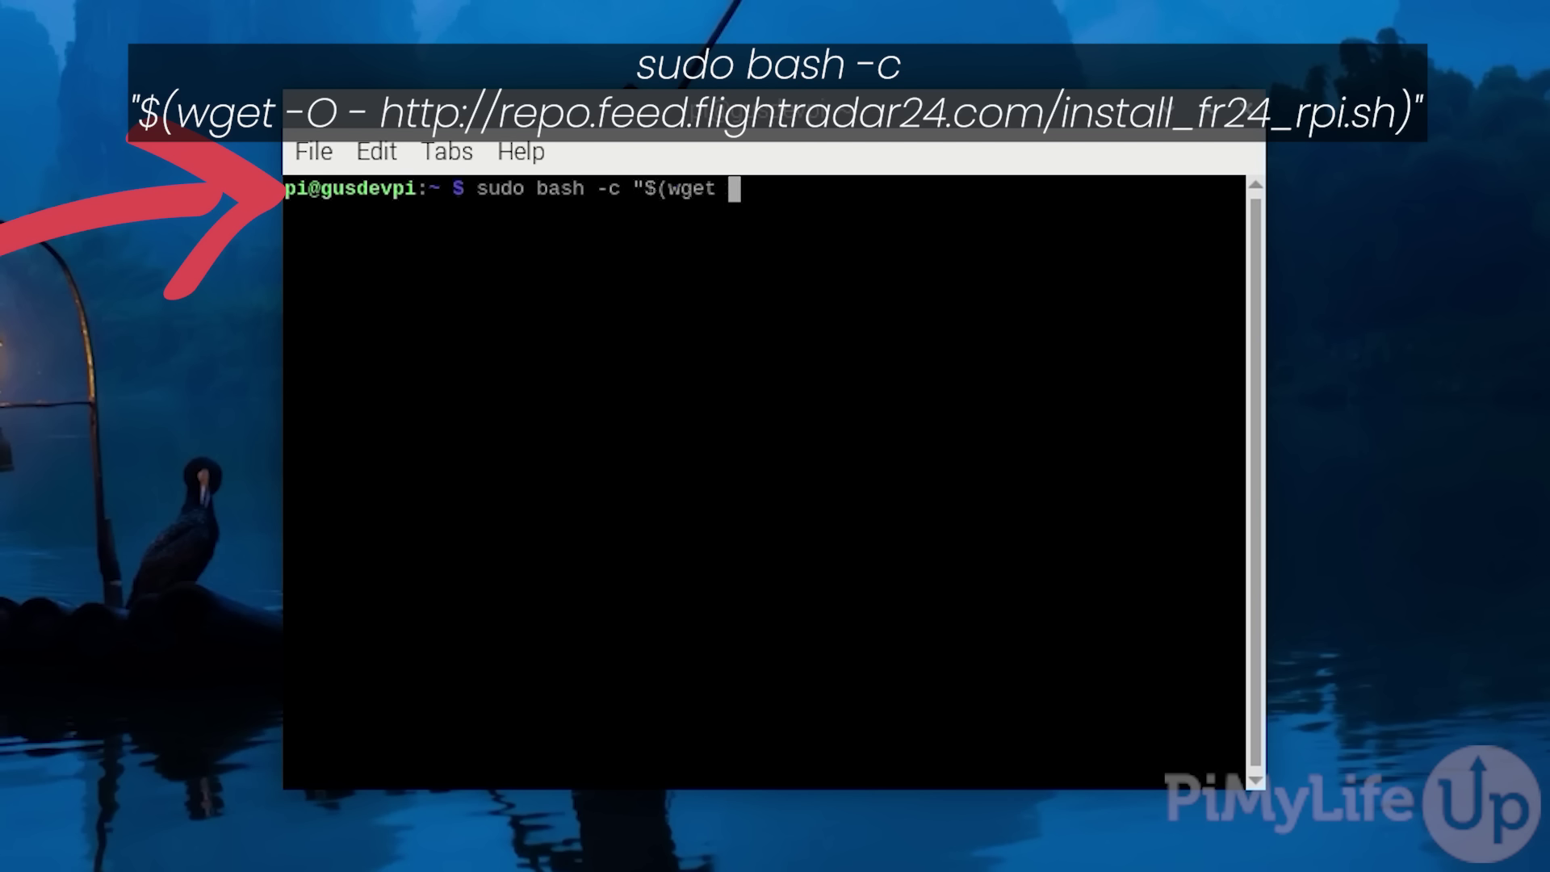
pyautogui.write('-O ')
pyautogui.write('- http://')
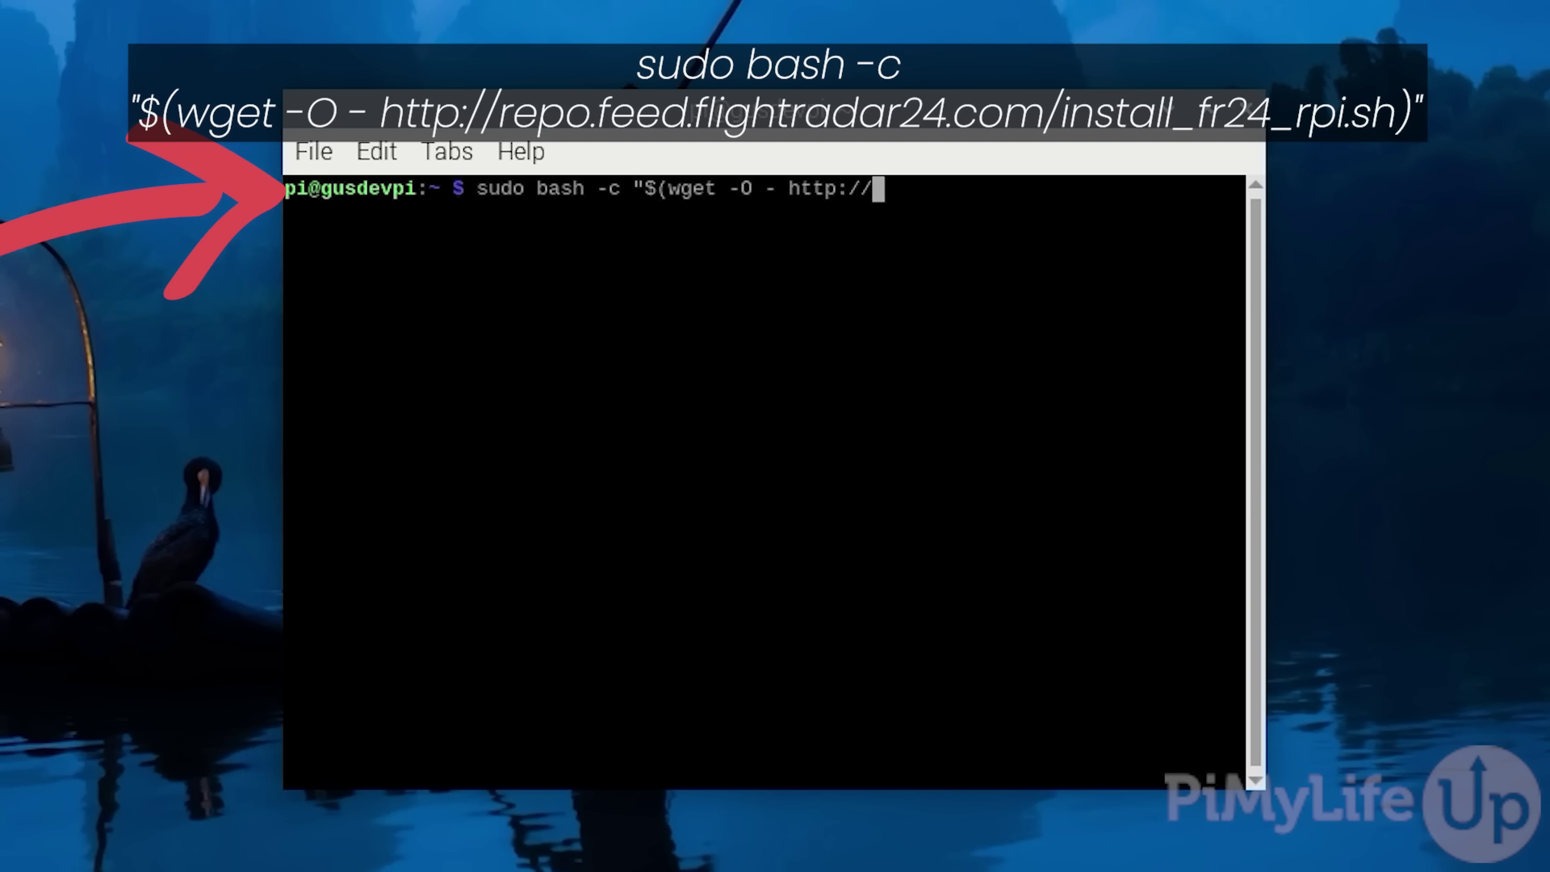
pyautogui.write('repo.re')
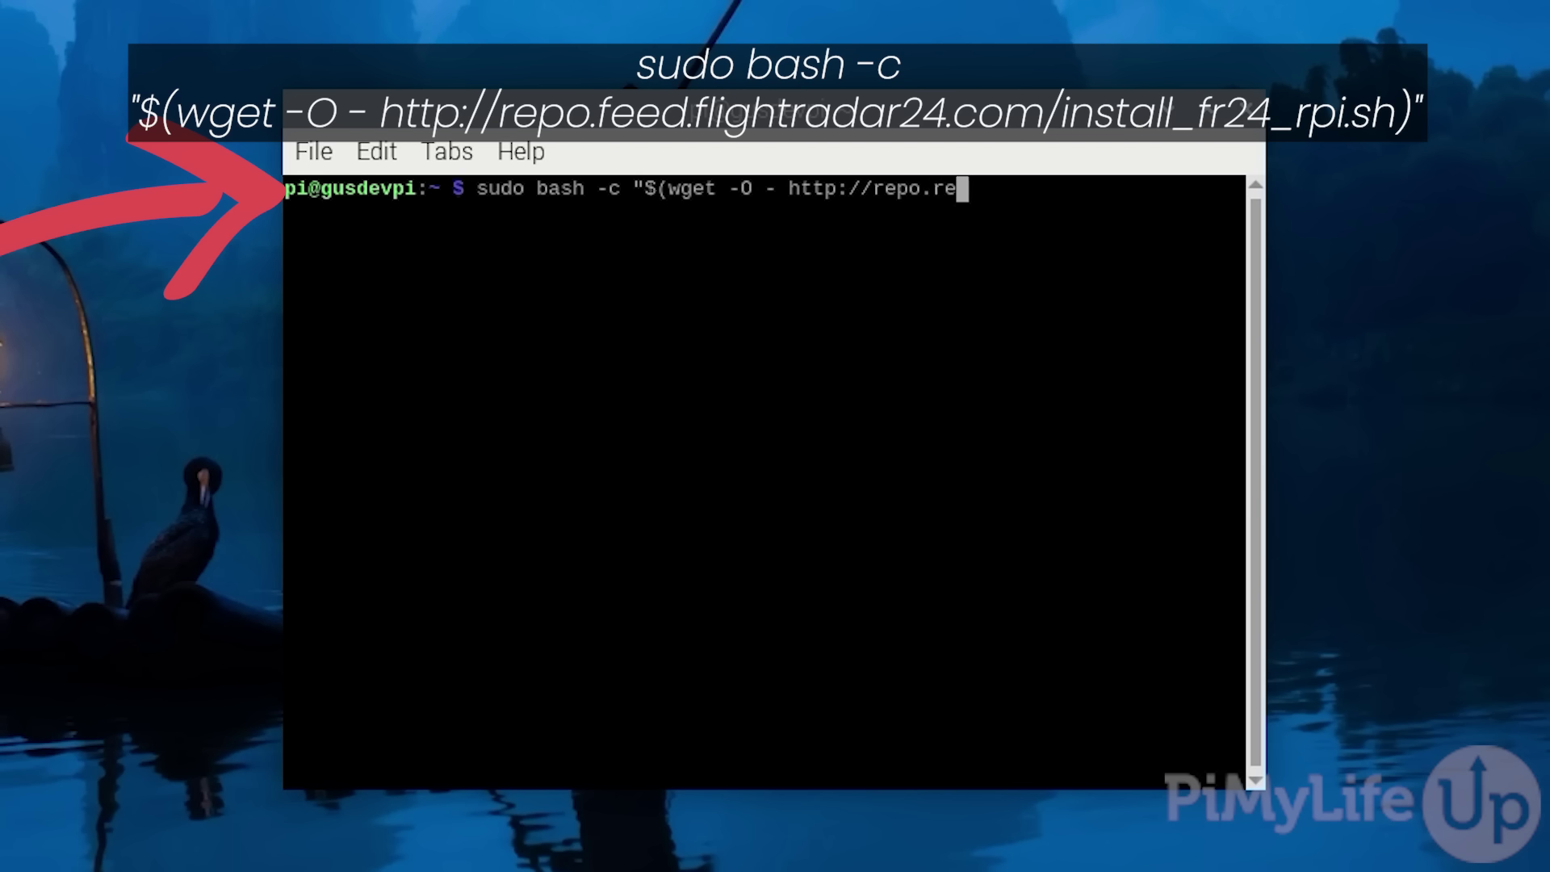
# Enter the sudo bash wget command for install_fr24_rpi.sh, correcting a typo in the address
pyautogui.press('BackSpace')
pyautogui.press('BackSpace')
pyautogui.write('feed.f')
pyautogui.write('lightradar2')
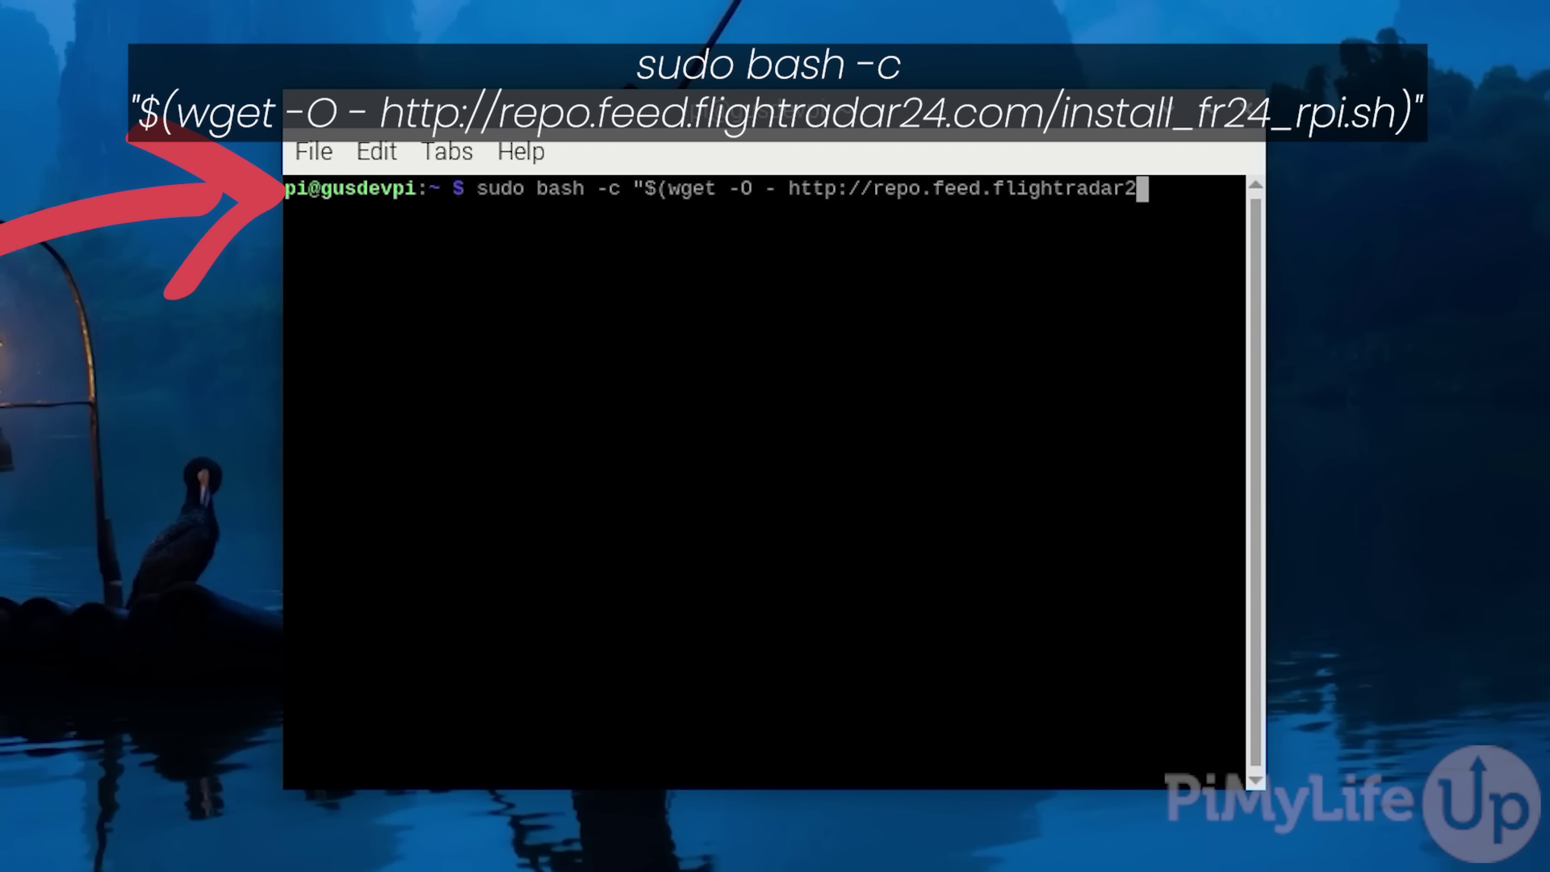
pyautogui.write('4.com/i')
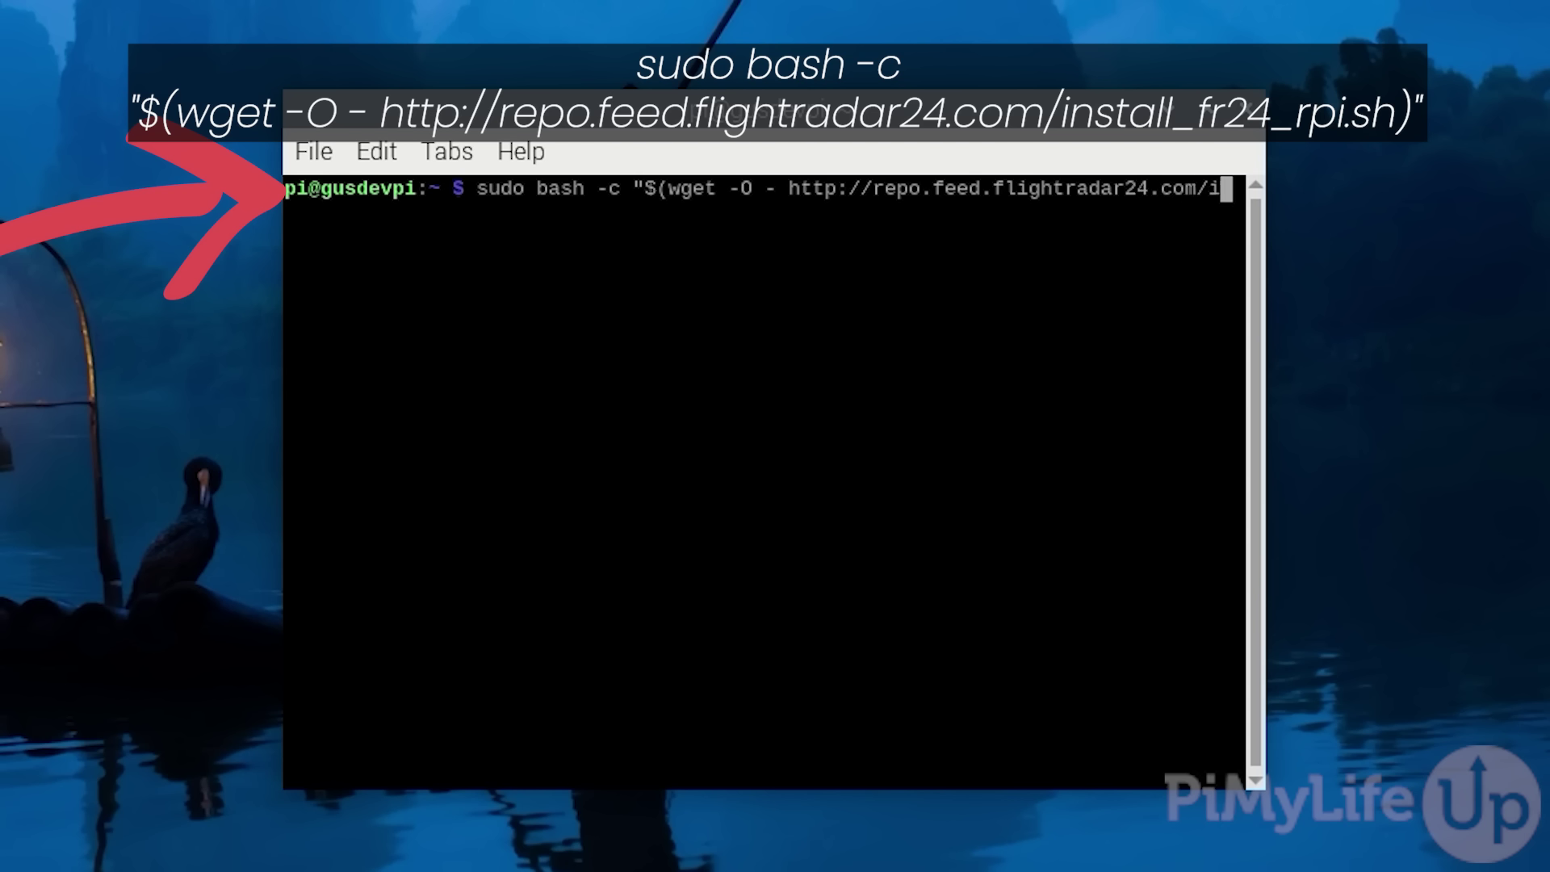
pyautogui.write('nstall_')
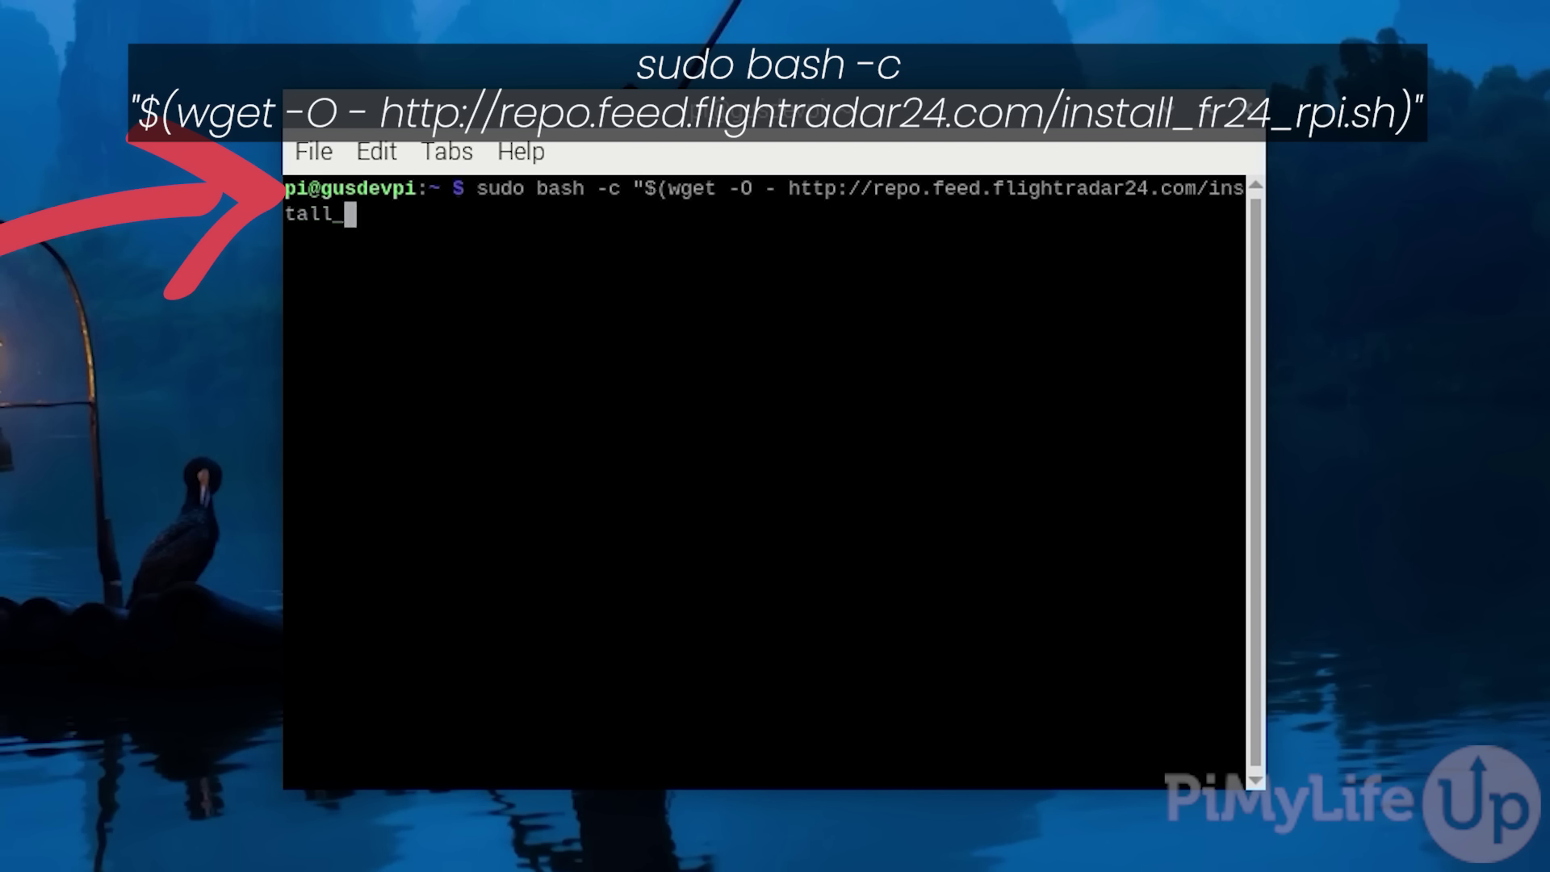
pyautogui.write('fr24_r')
pyautogui.write('pi.sh')
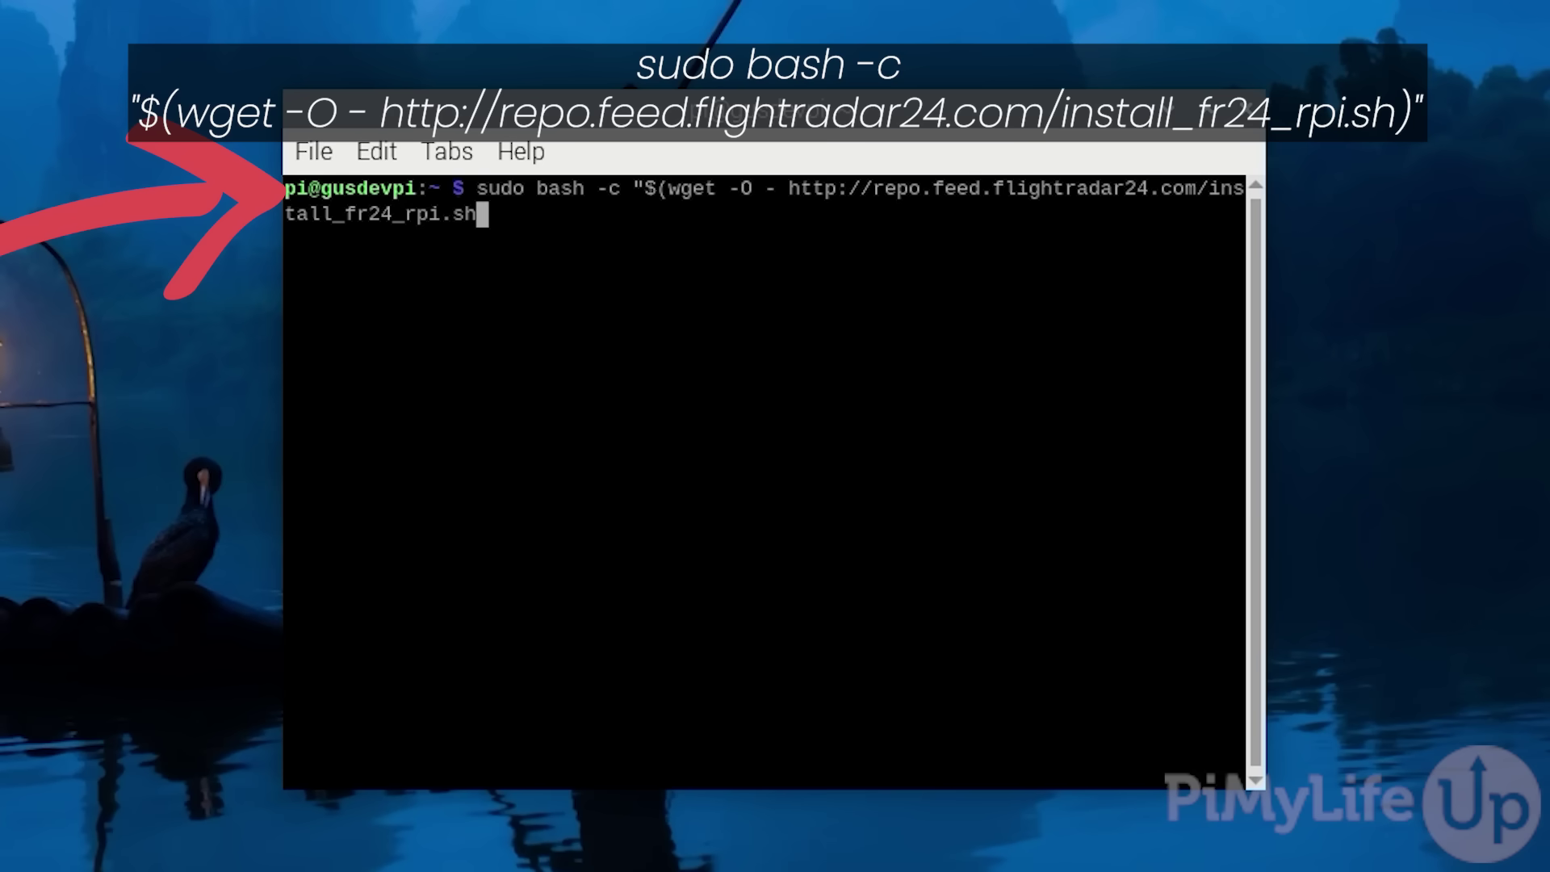
pyautogui.write(')"')
# Start the installer, give the email, skip the sharing key and answer yes to MLAT
pyautogui.press('Return')
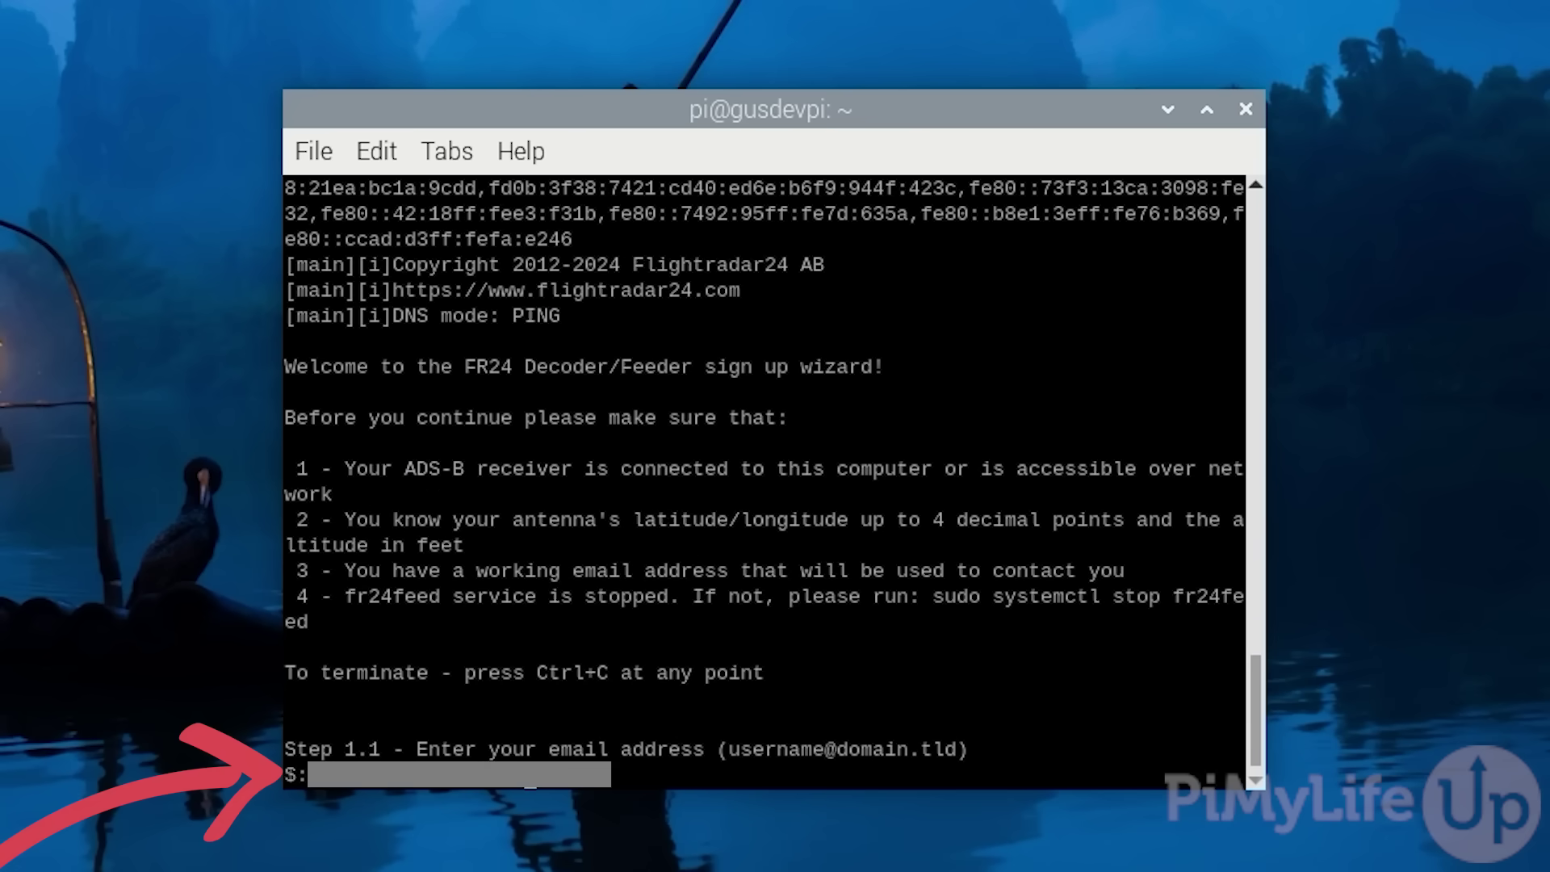
pyautogui.press('Return')
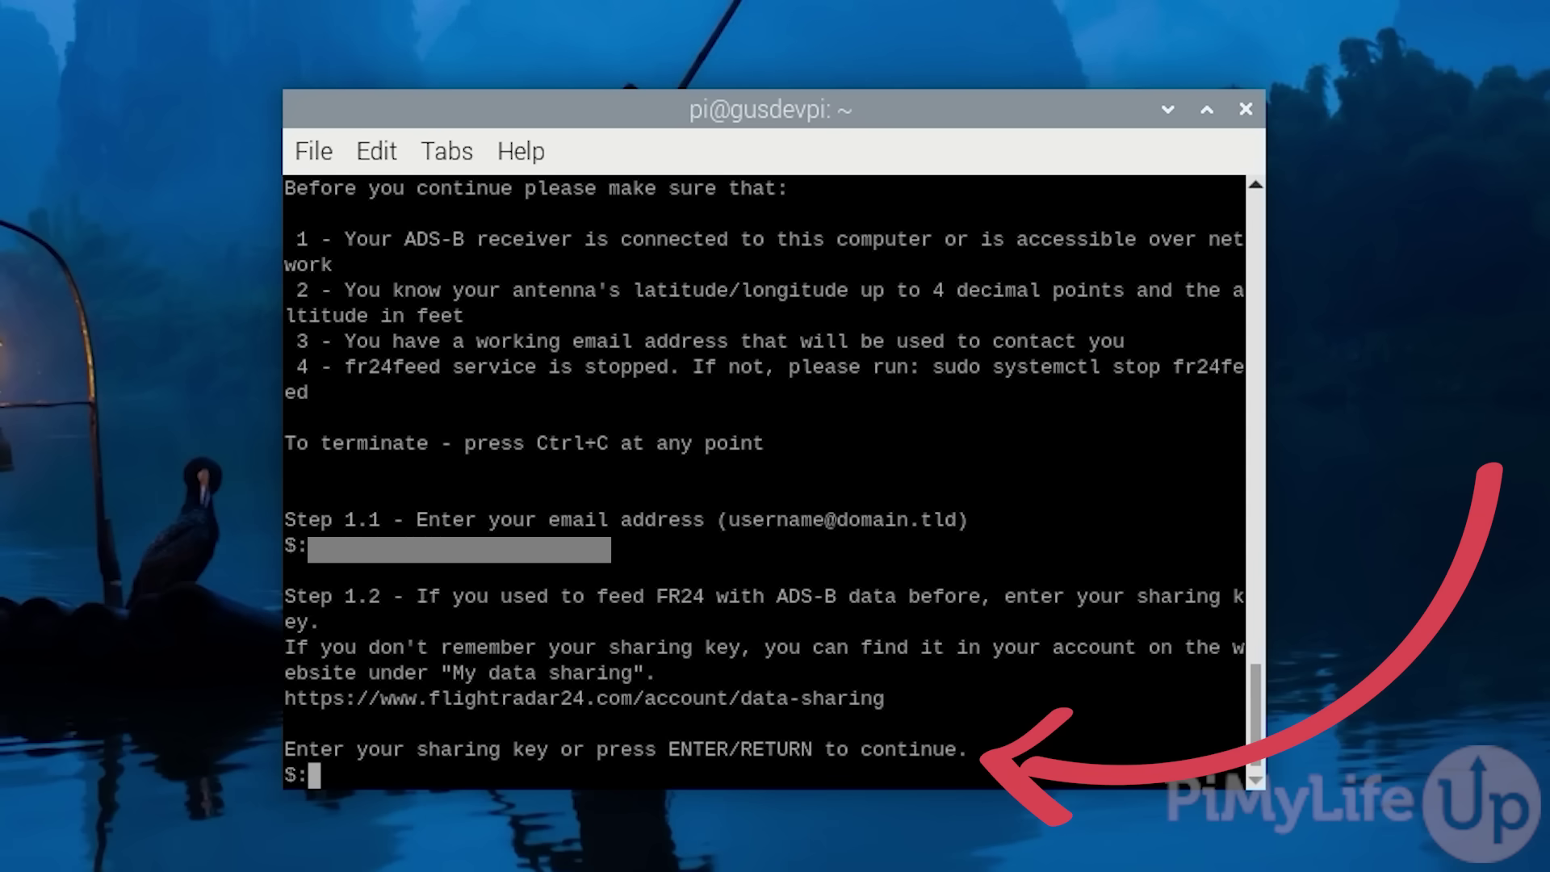
pyautogui.press('Return')
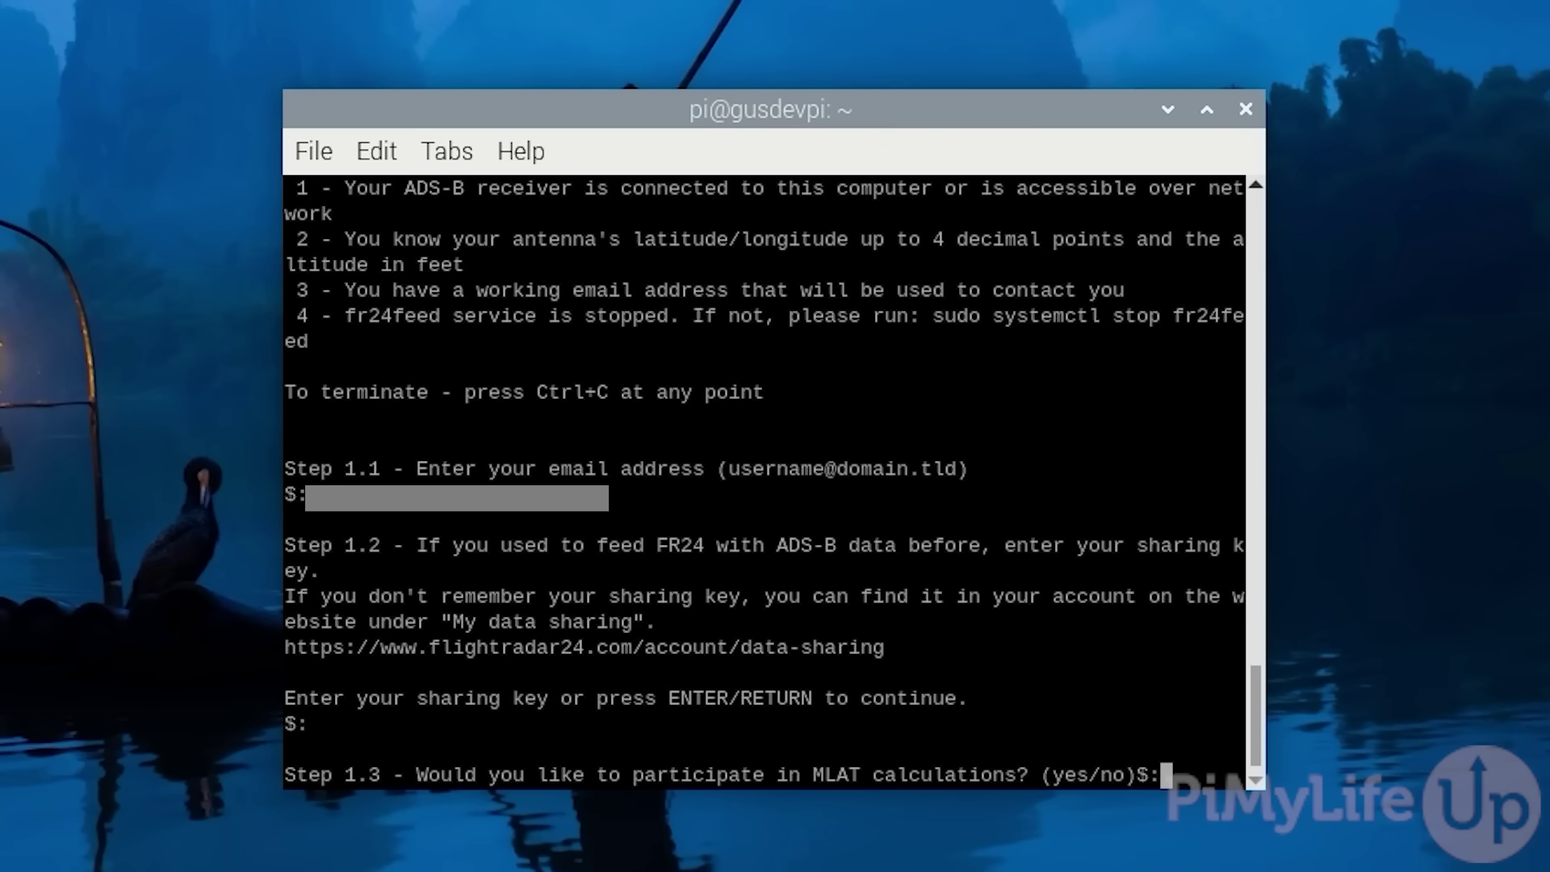
pyautogui.write('y')
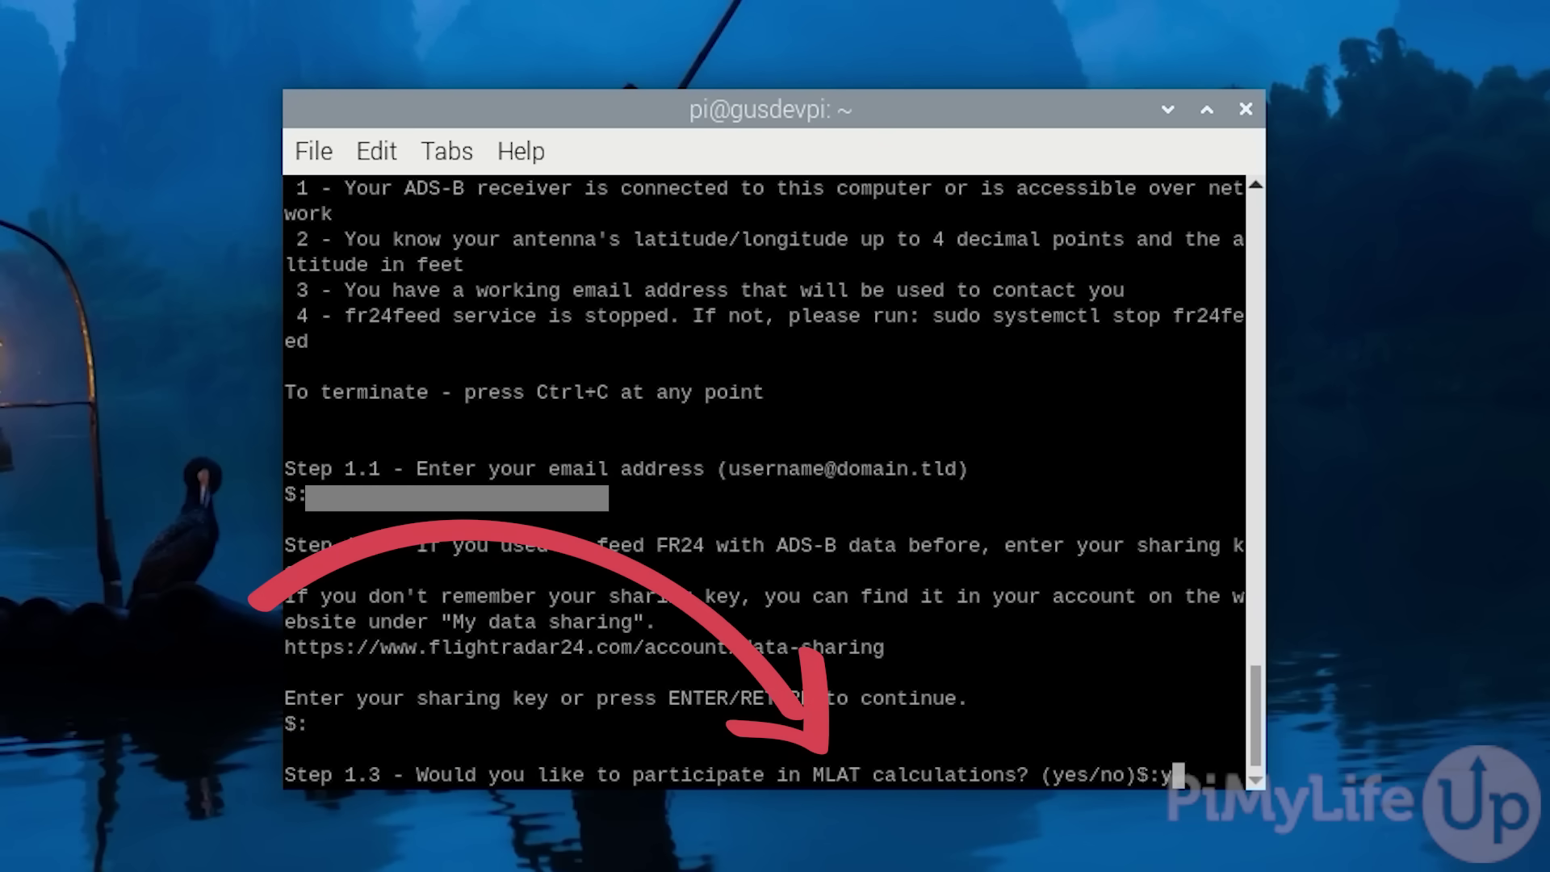
pyautogui.write('es')
pyautogui.press('Return')
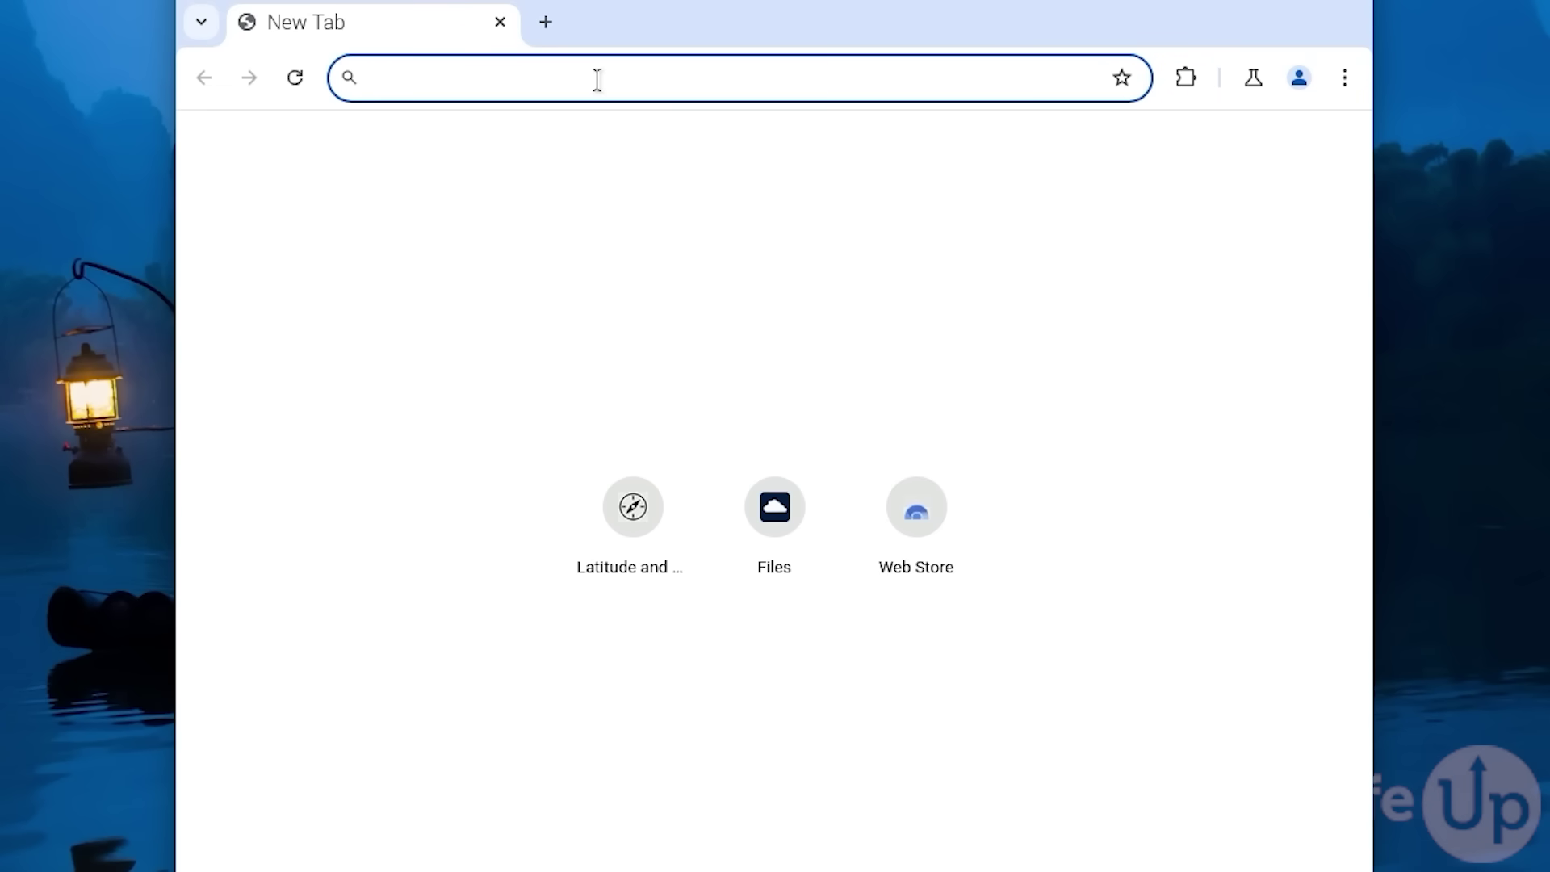
pyautogui.write('https://wha')
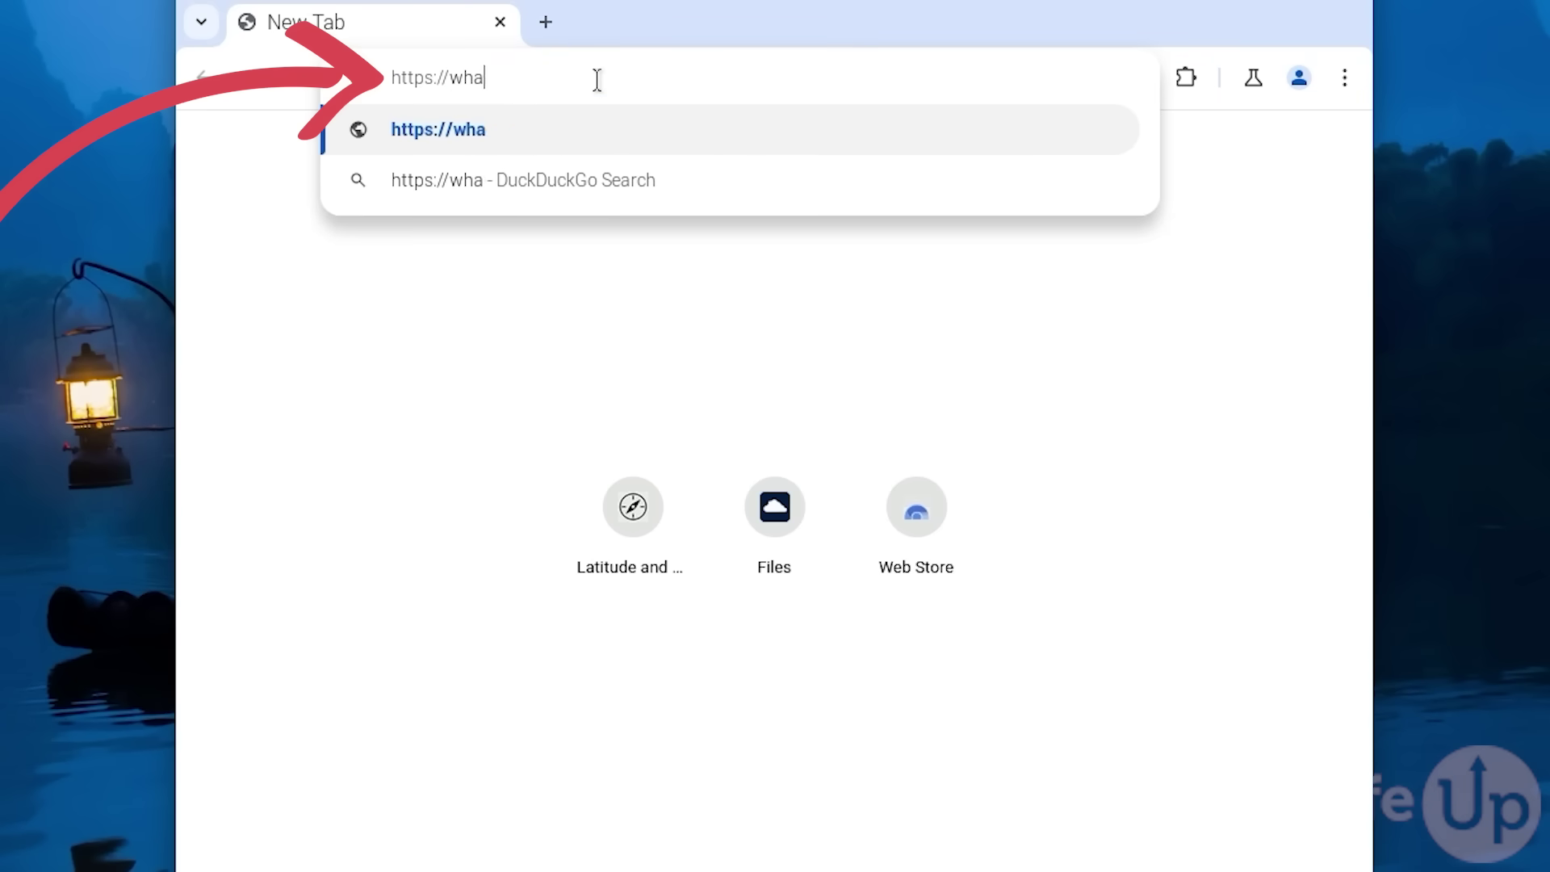
pyautogui.write('tismyelevation.com')
# On whatismyelevation.com, allow location access and choose Hobart, TAS from the search
pyautogui.press('Return')
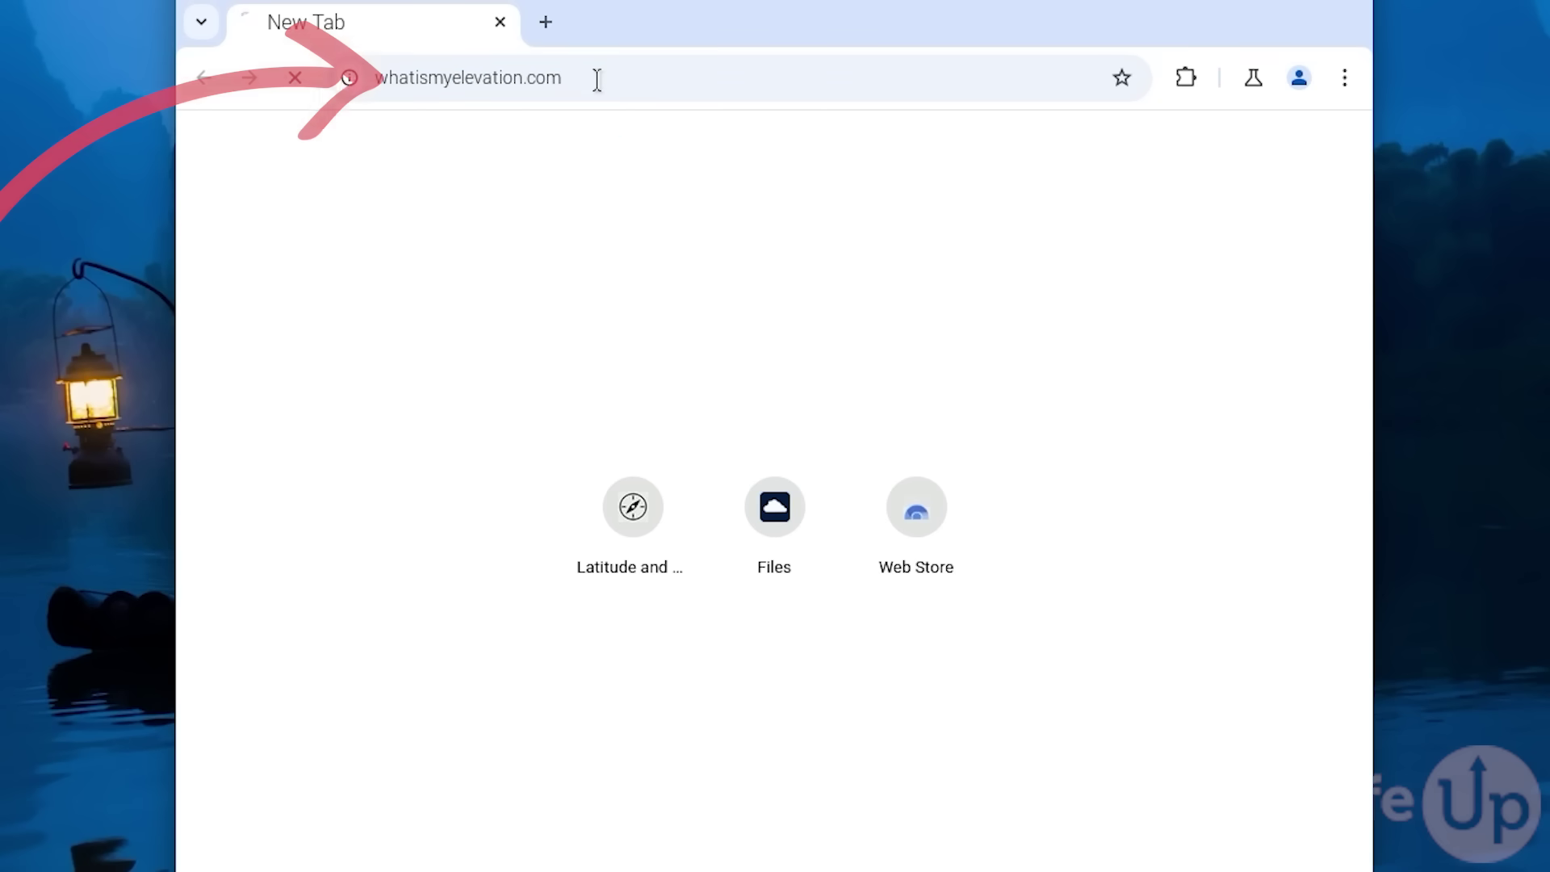
pyautogui.click(662, 297)
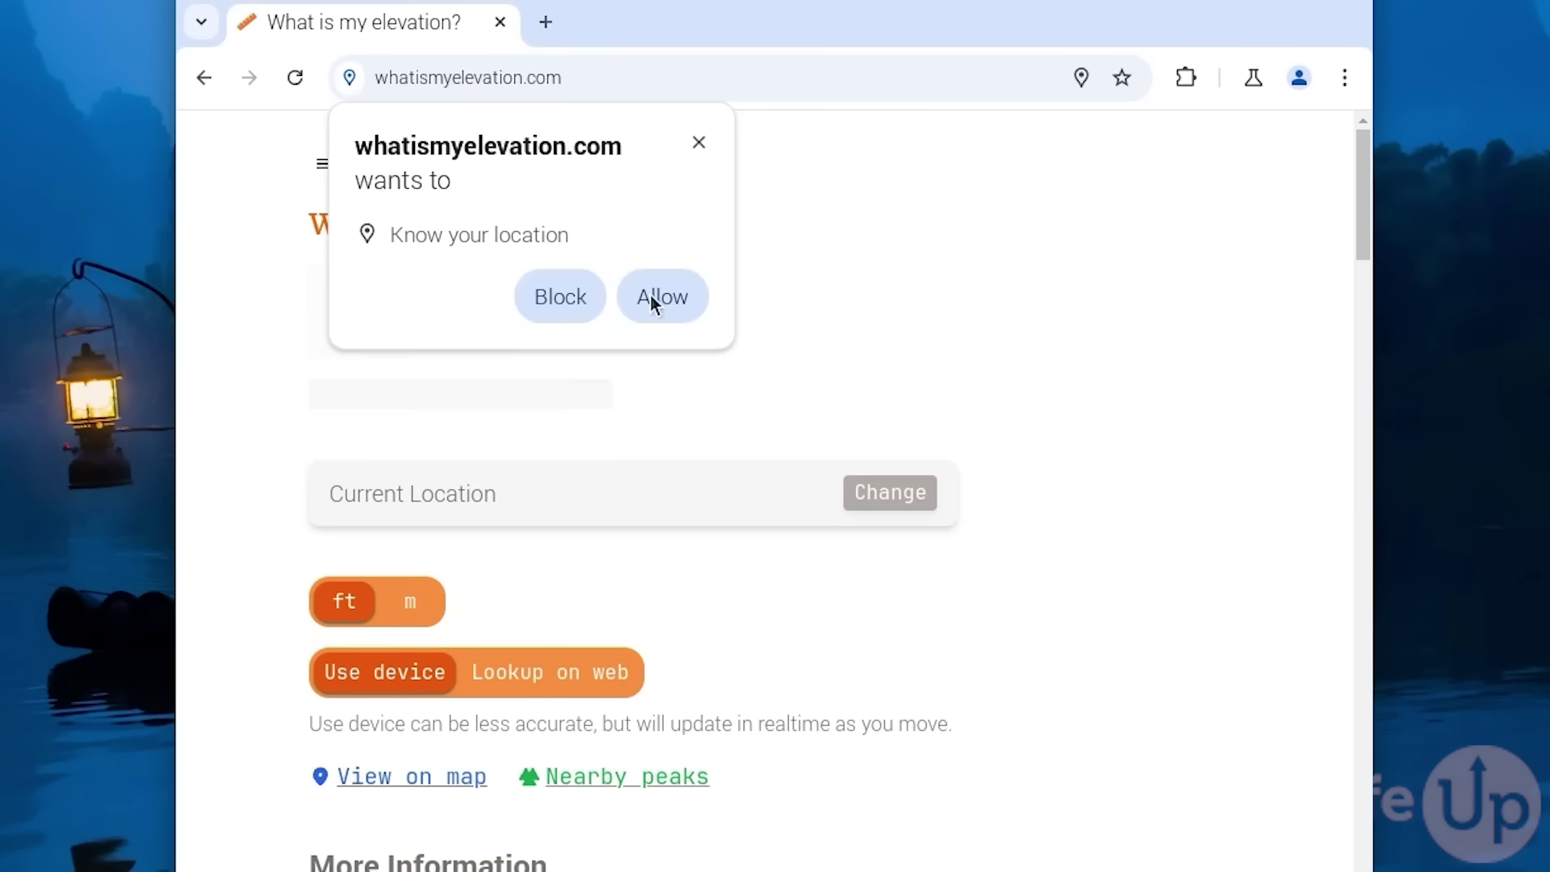
pyautogui.click(508, 504)
pyautogui.write('h')
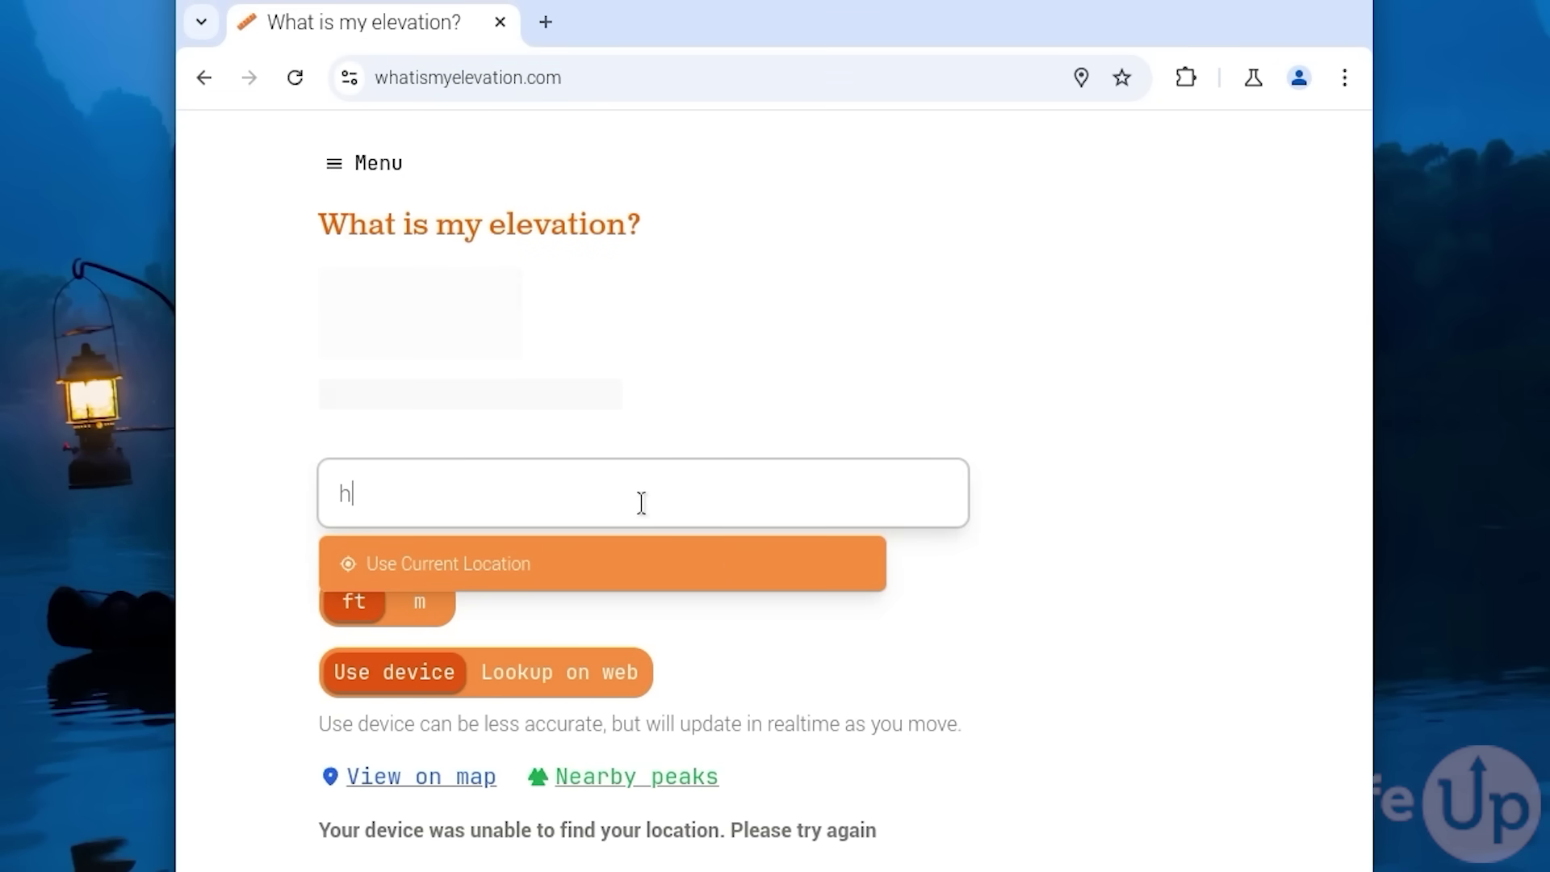
pyautogui.write('obart')
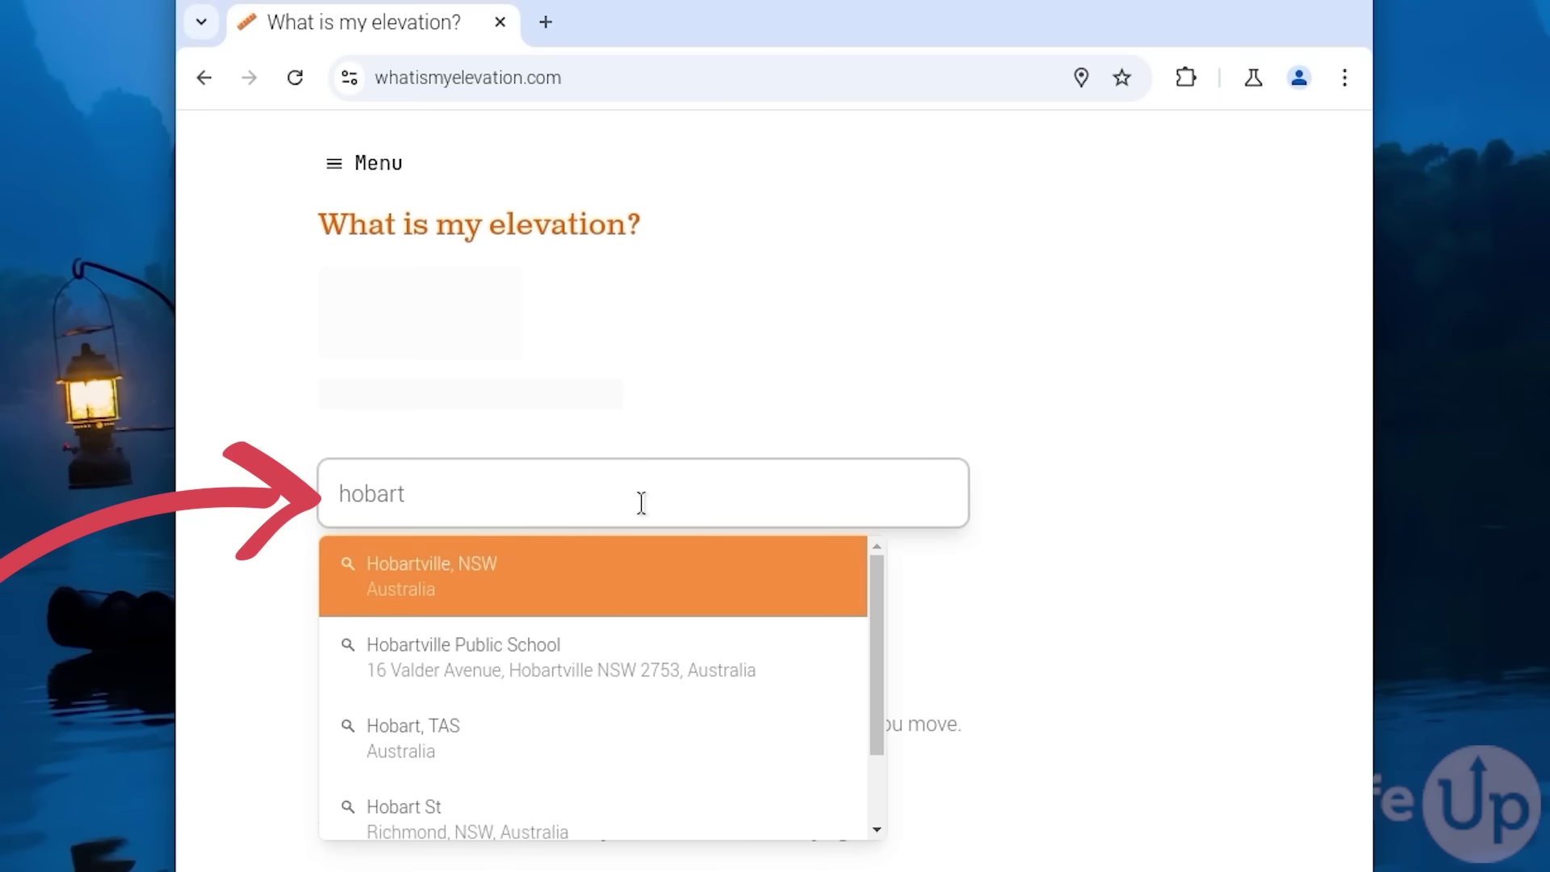
pyautogui.write(', tasmania')
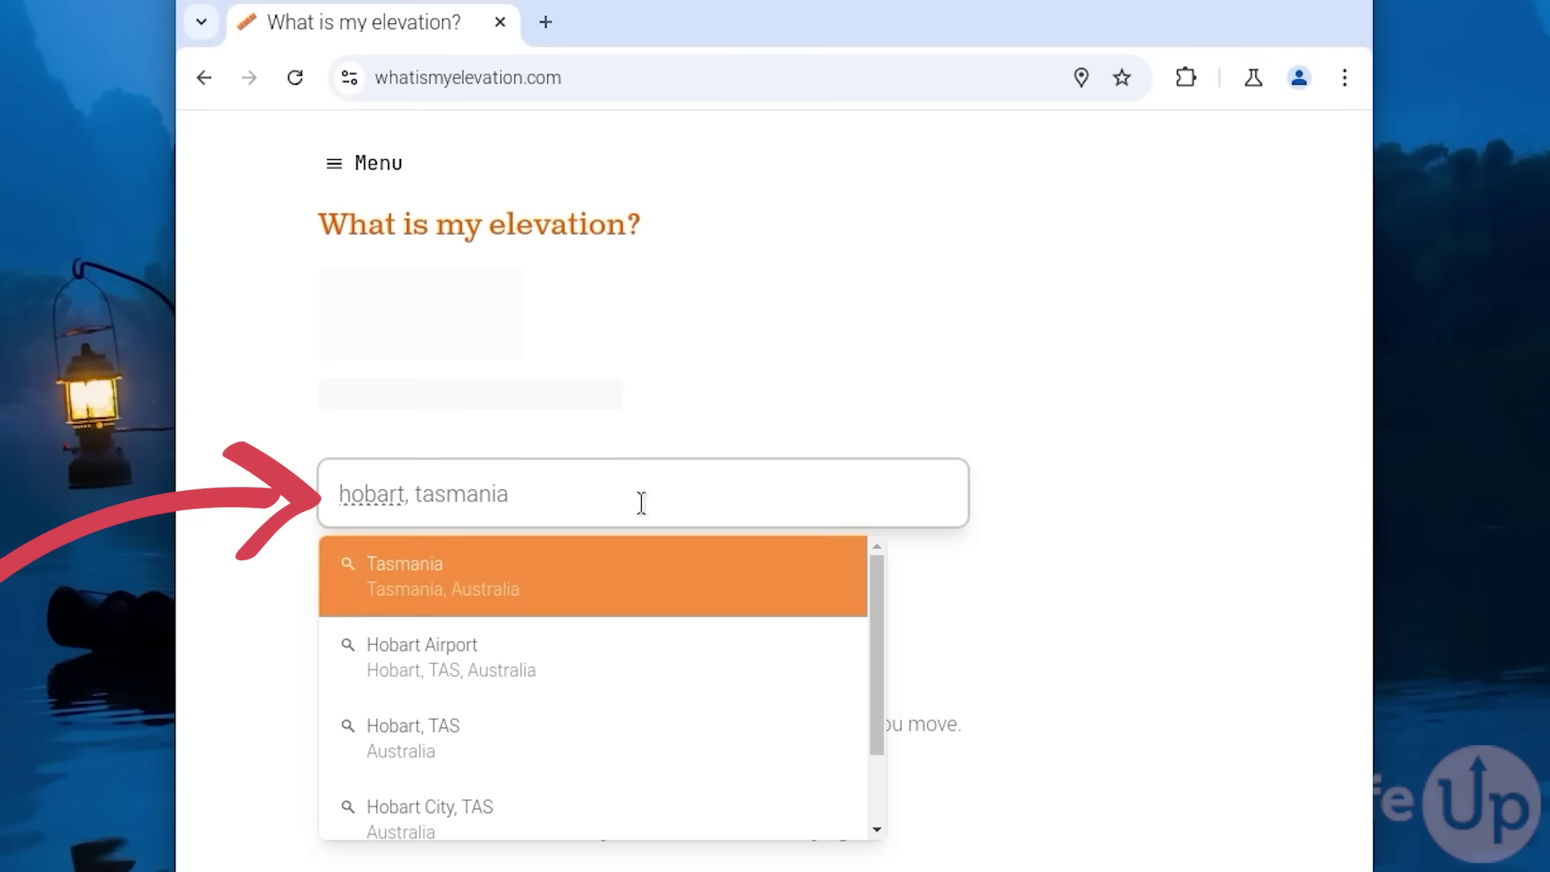
pyautogui.click(518, 753)
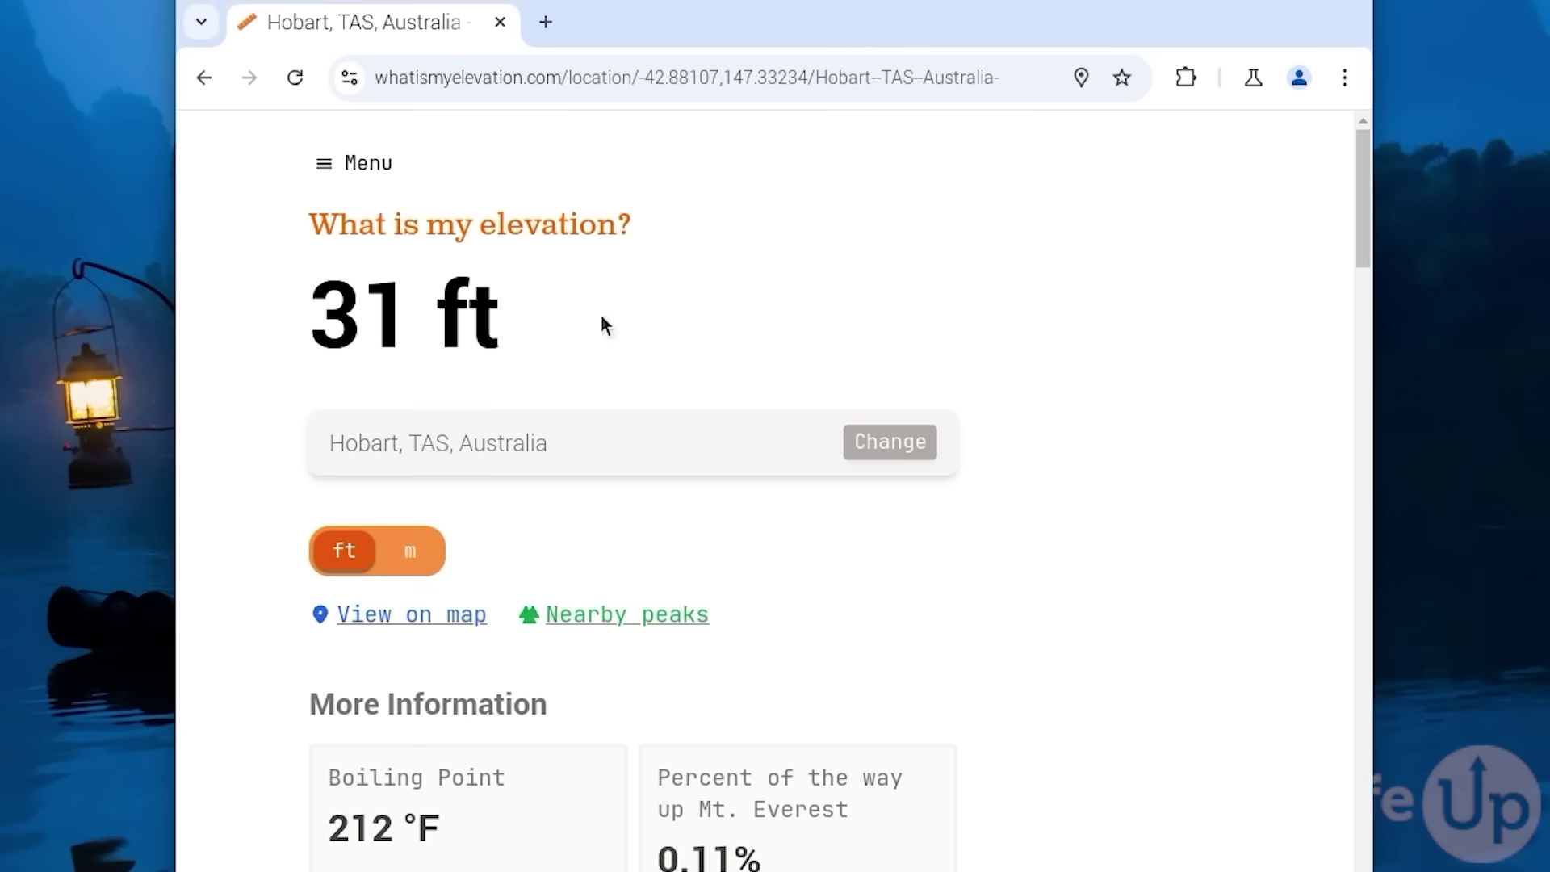
pyautogui.scroll(-2, 858, 670)
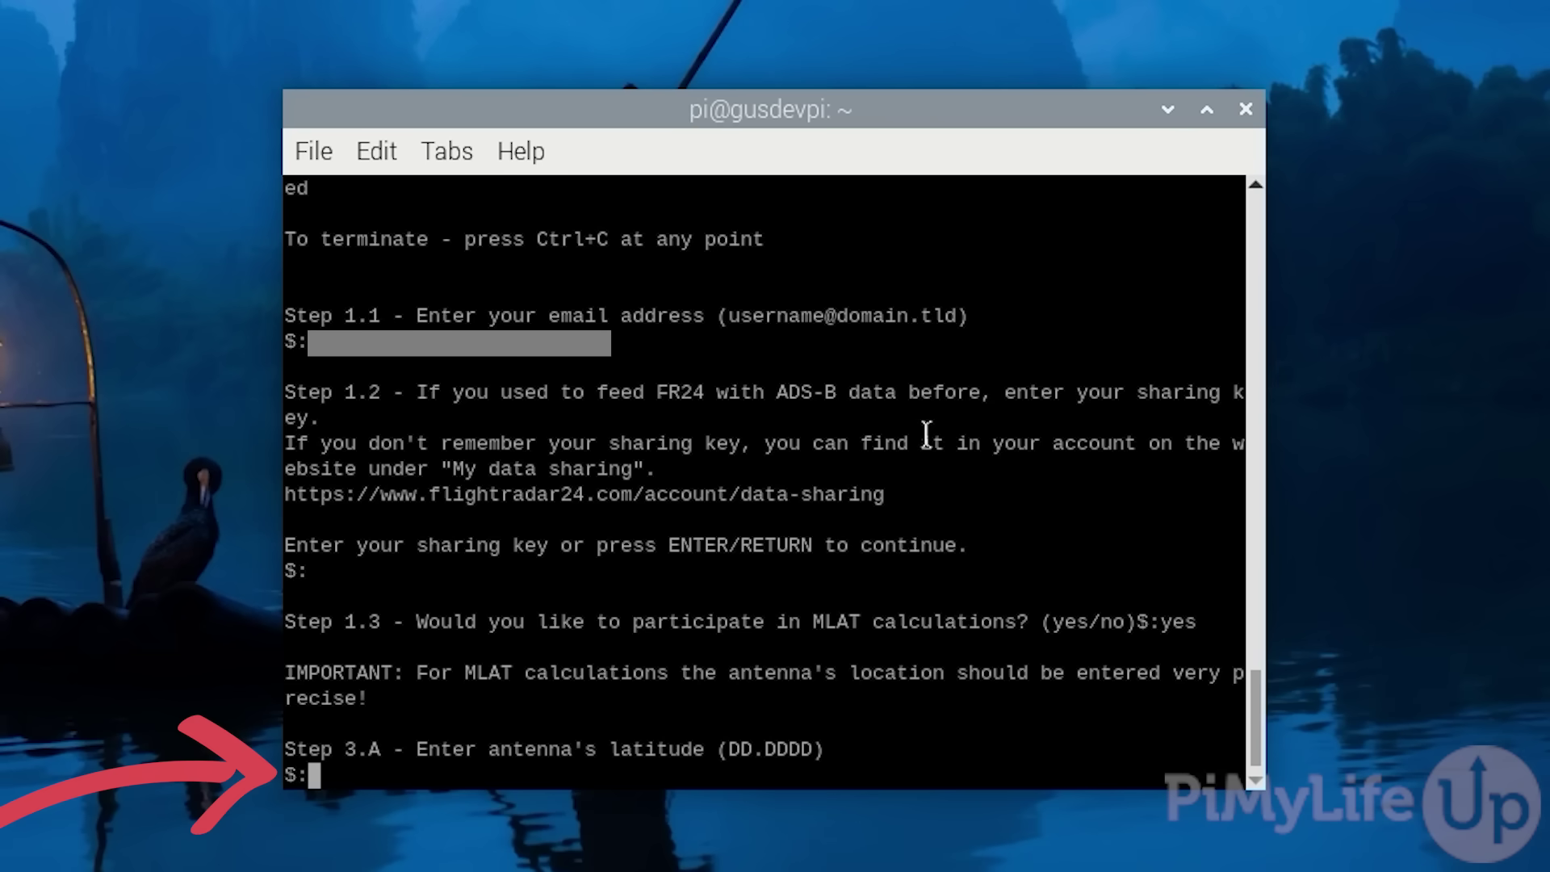
pyautogui.write('-42/')
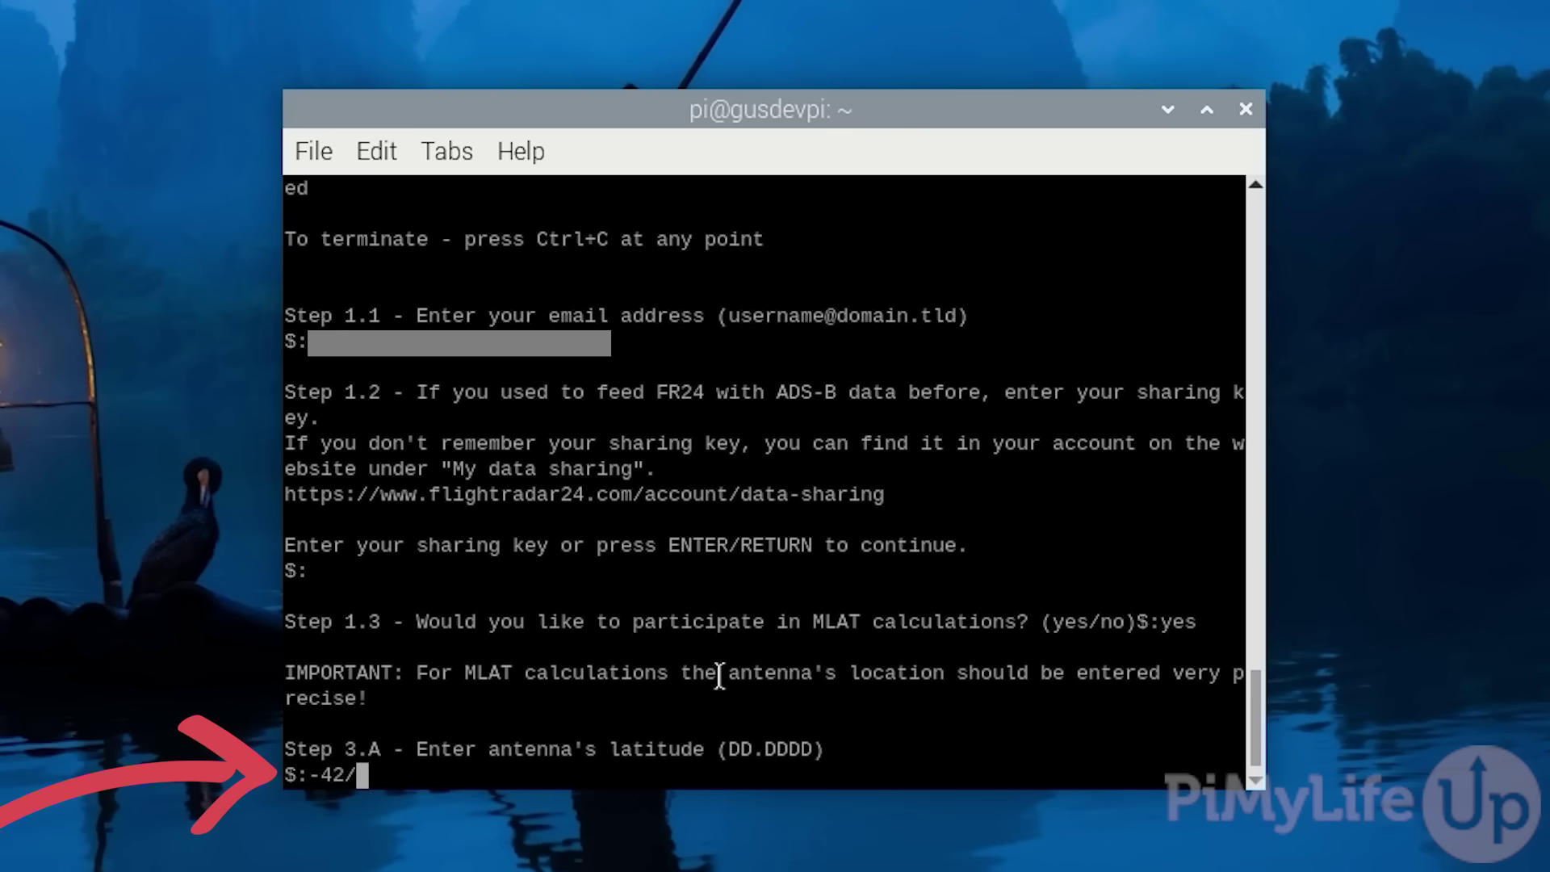
pyautogui.press('BackSpace')
pyautogui.write('.8819')
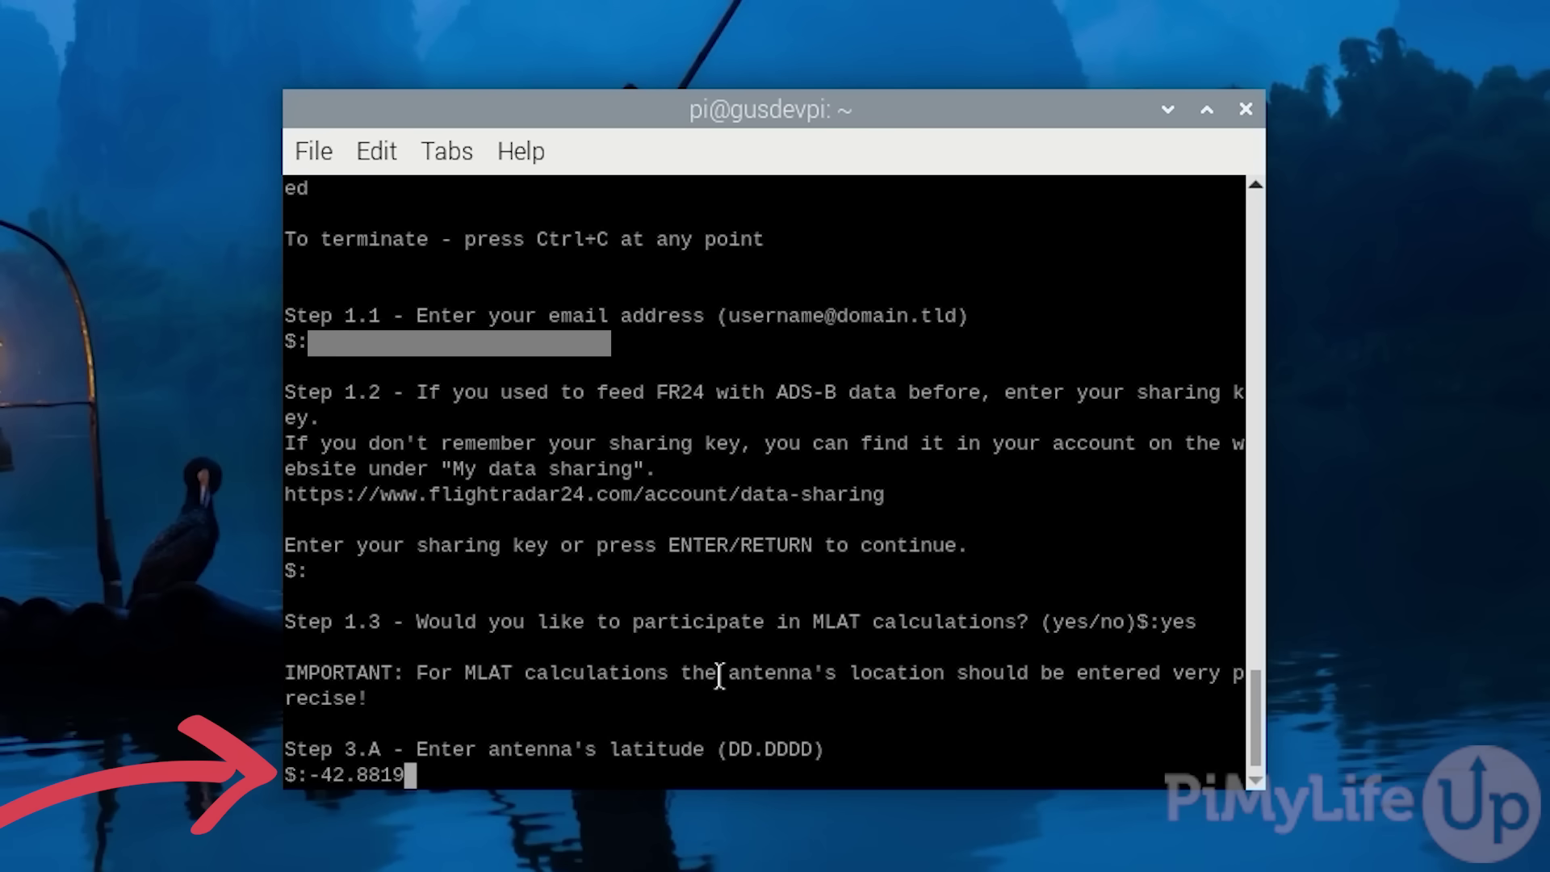
# Enter latitude -42.8819, longitude 147.3238 and altitude 31 ft at the wizard prompts
pyautogui.press('Return')
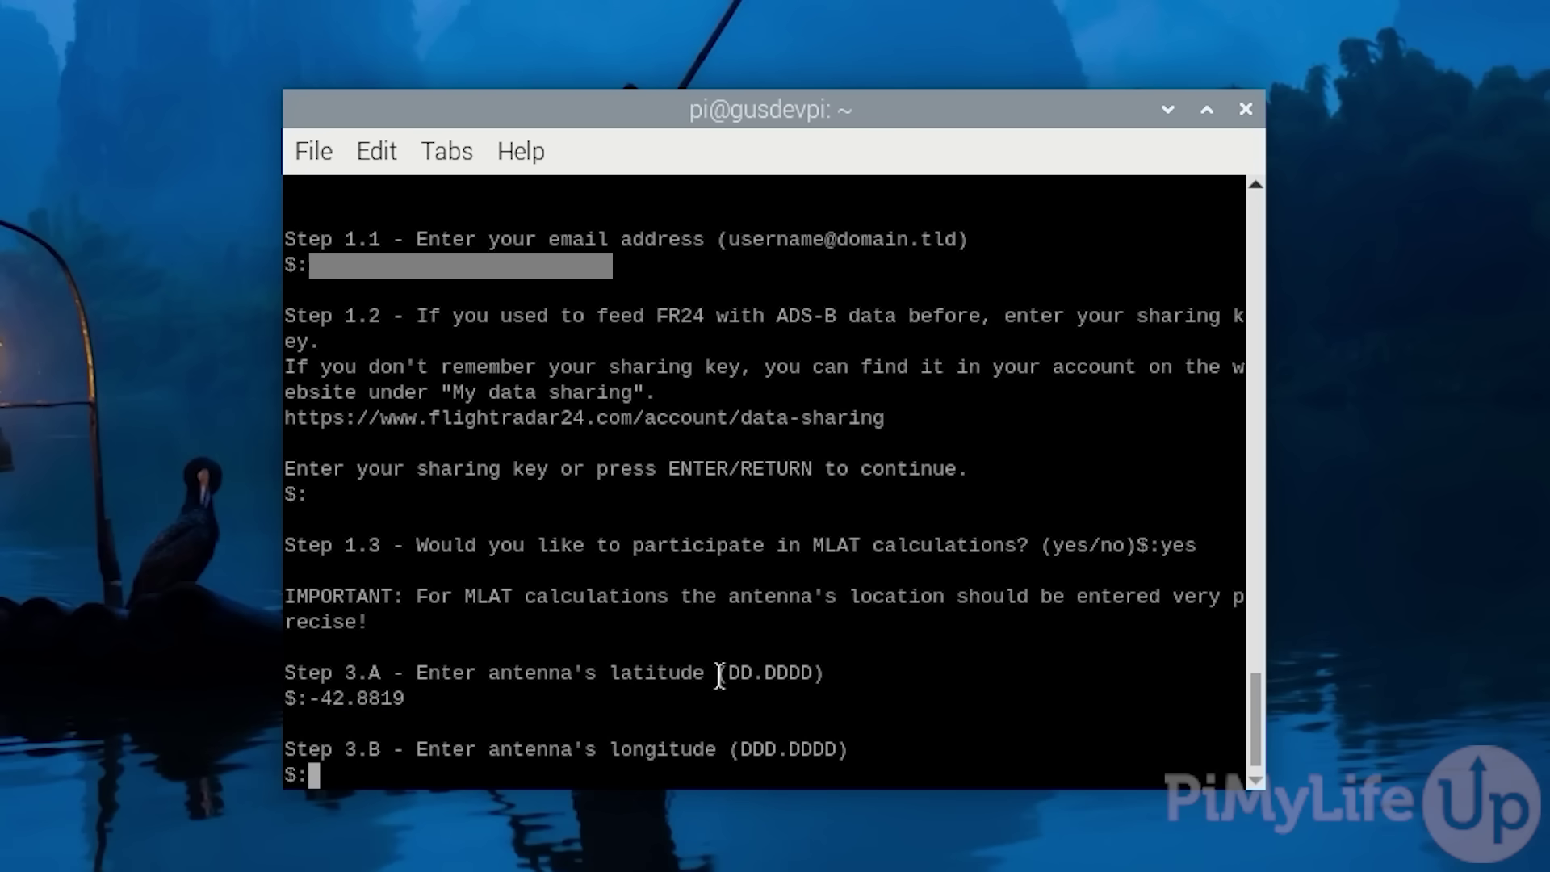
pyautogui.write('147')
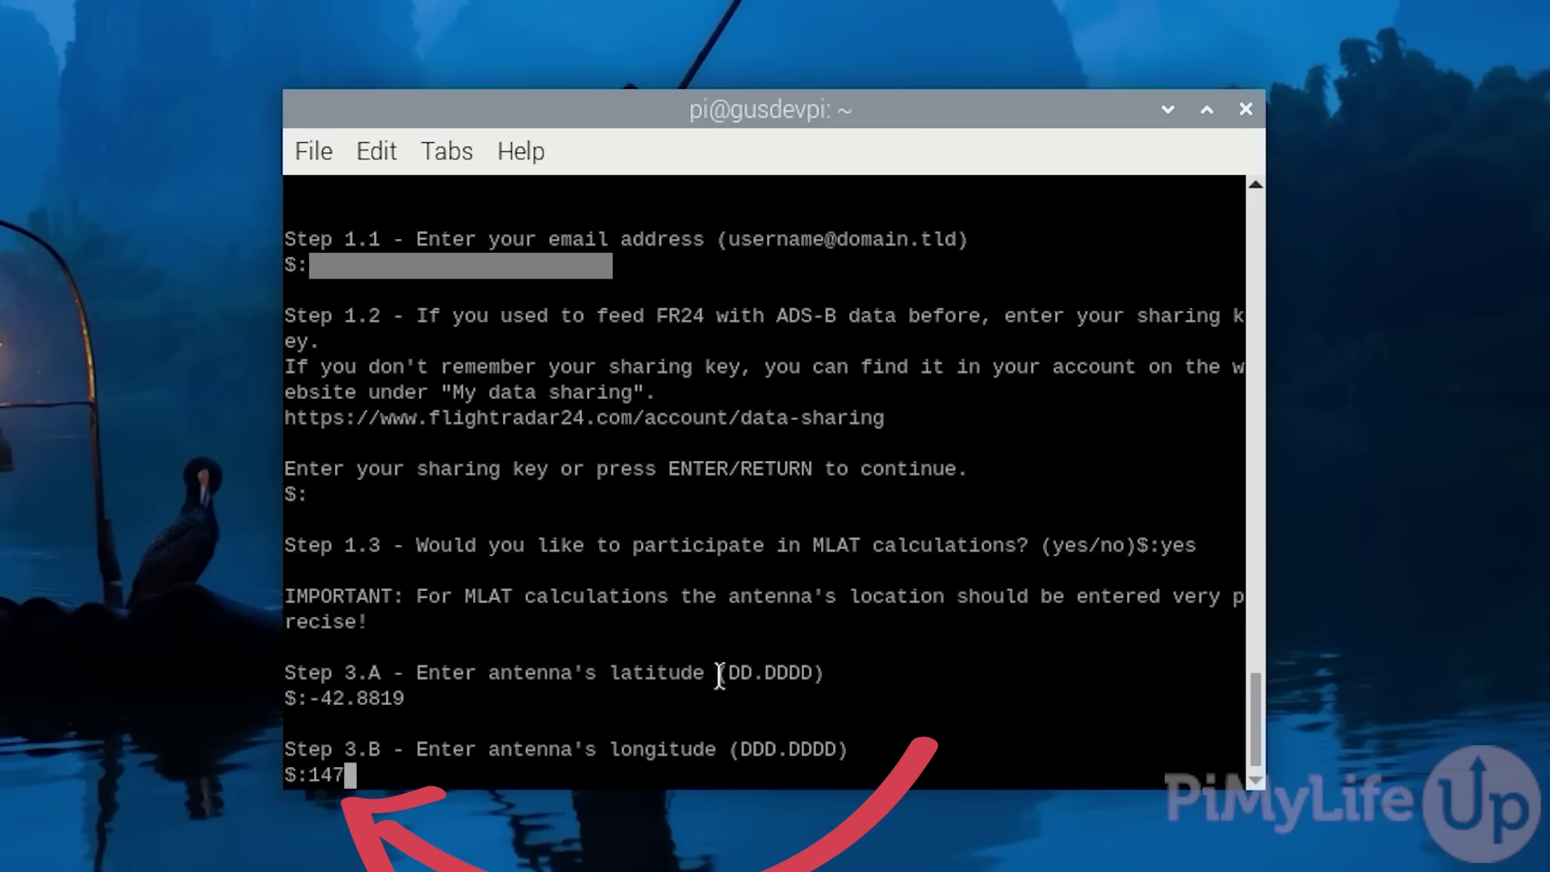
pyautogui.write('.32')
pyautogui.write('38')
pyautogui.press('Return')
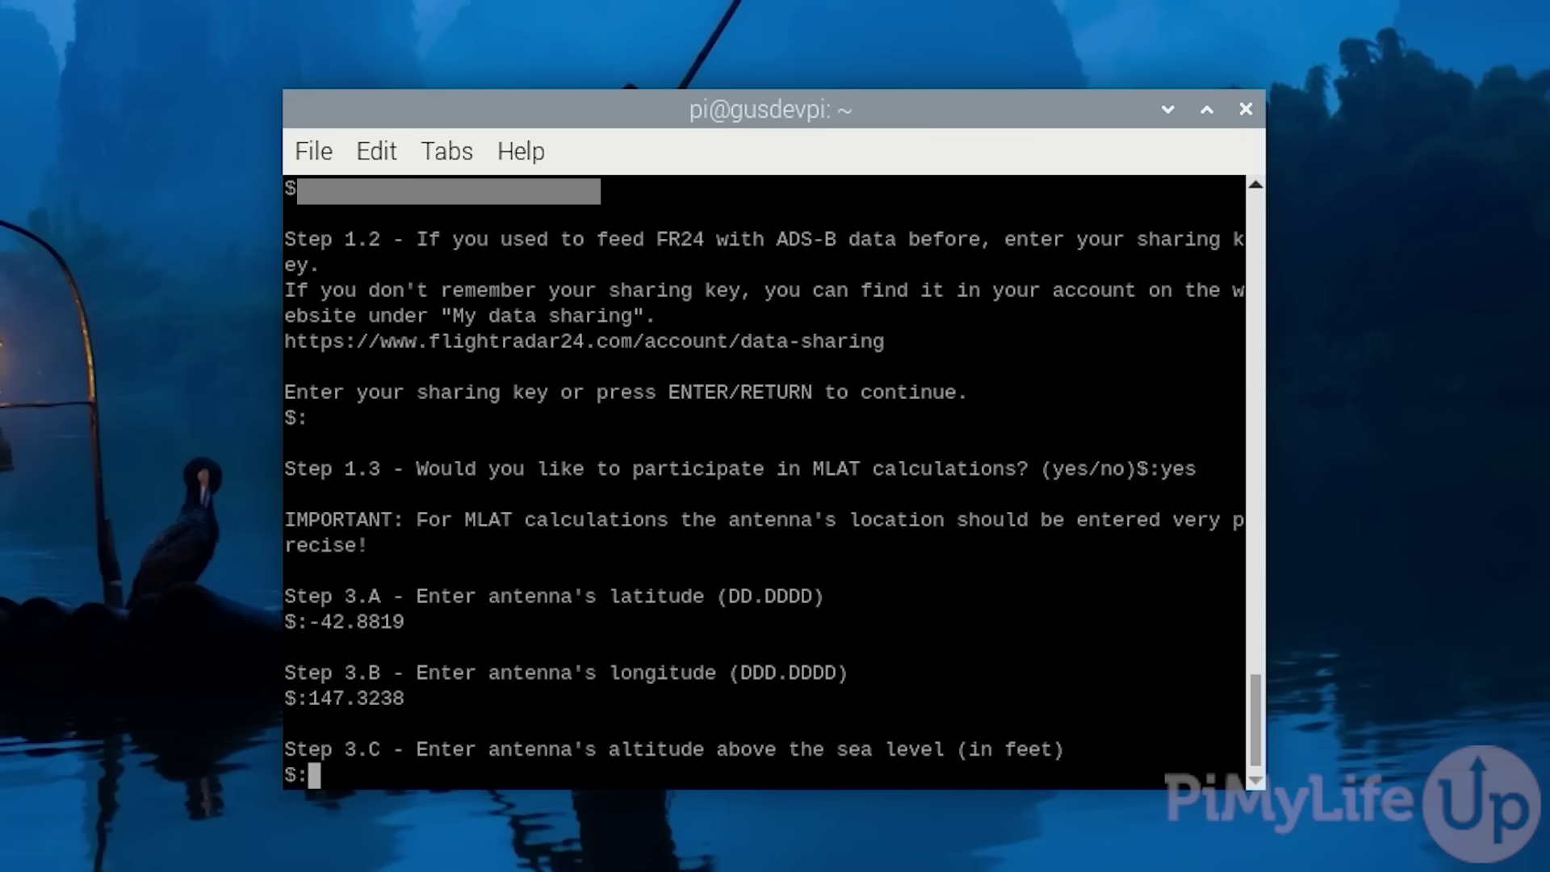
pyautogui.write('3')
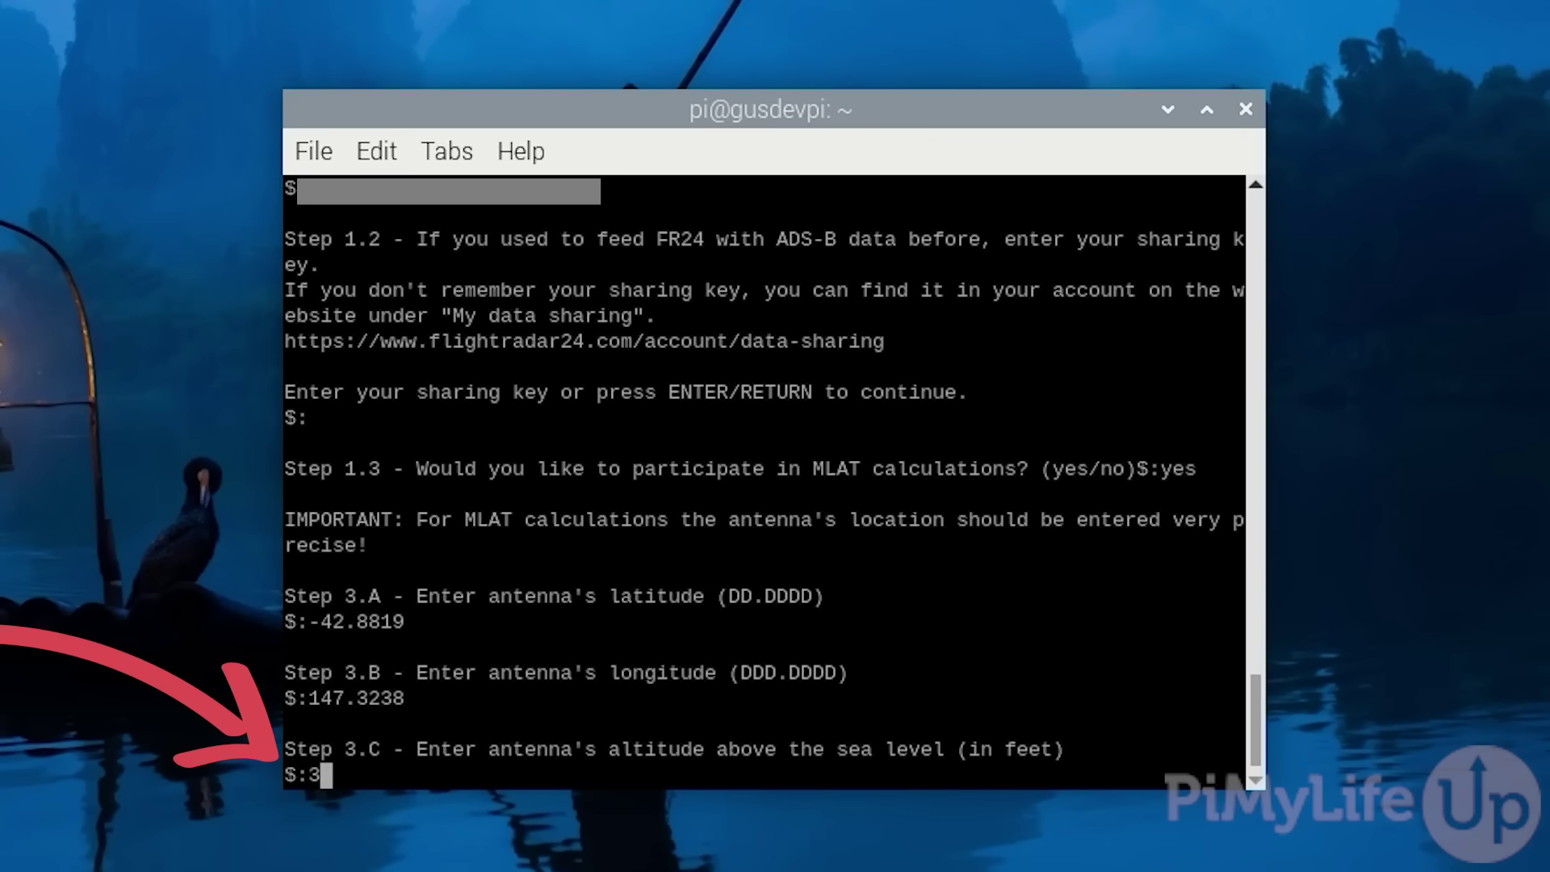
pyautogui.write('1')
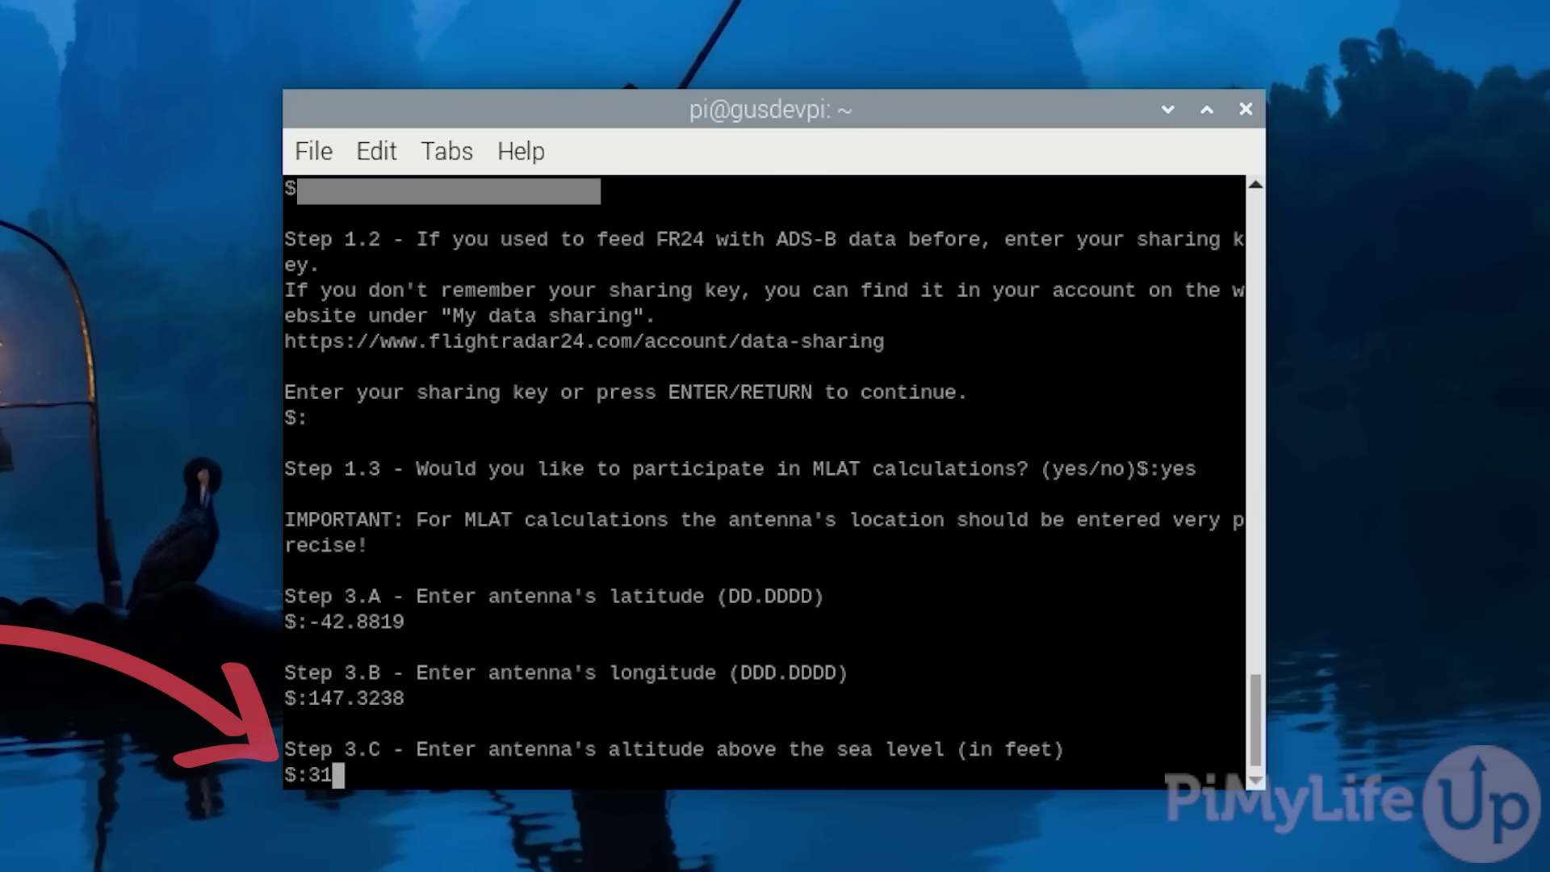
pyautogui.press('Return')
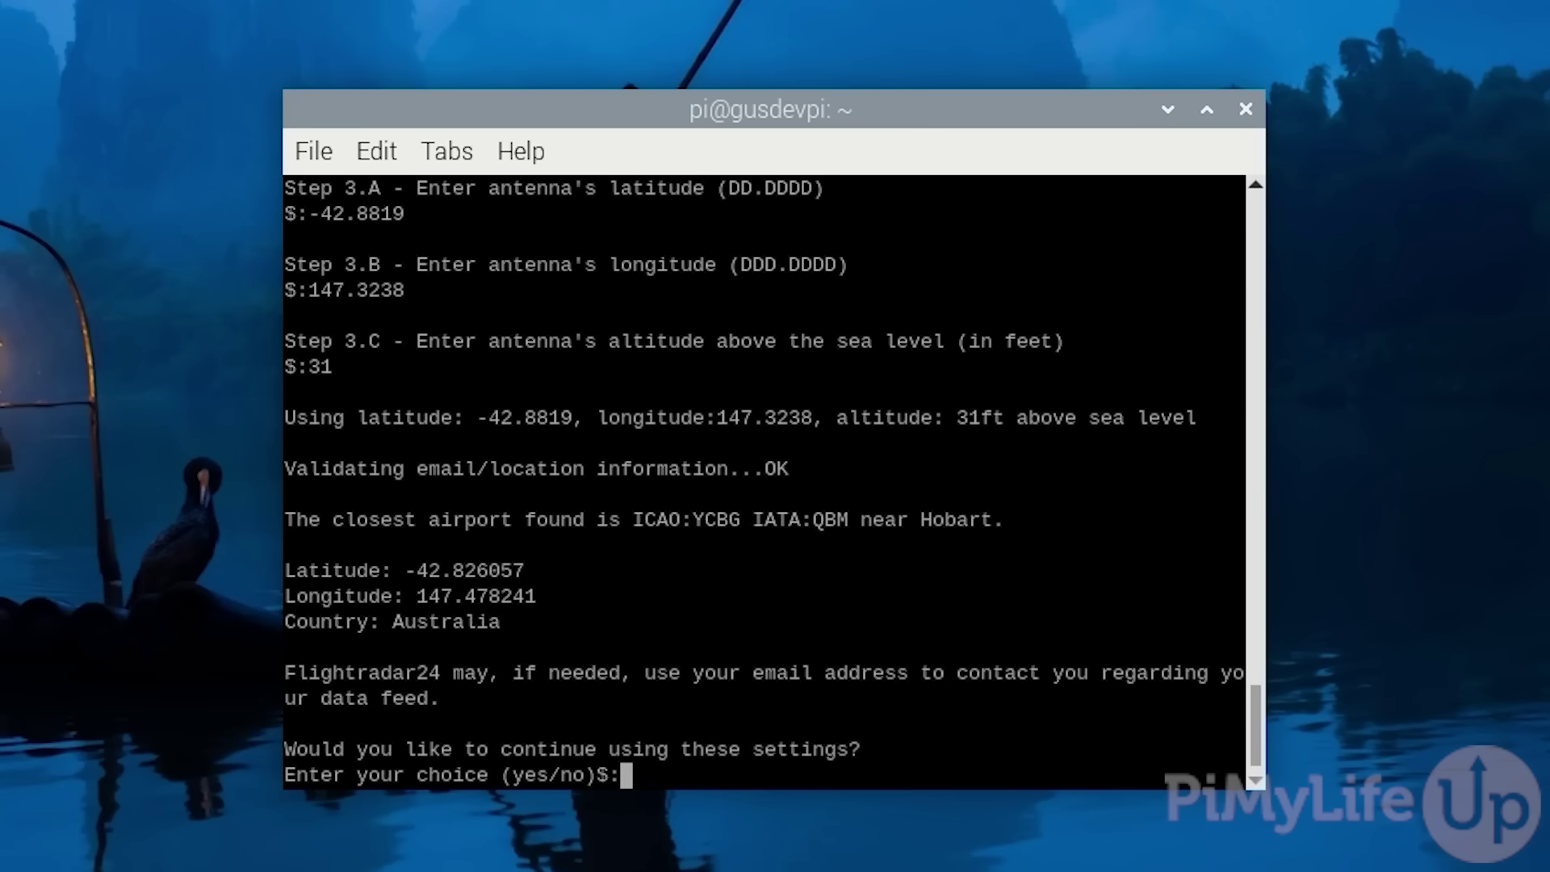
pyautogui.write('y')
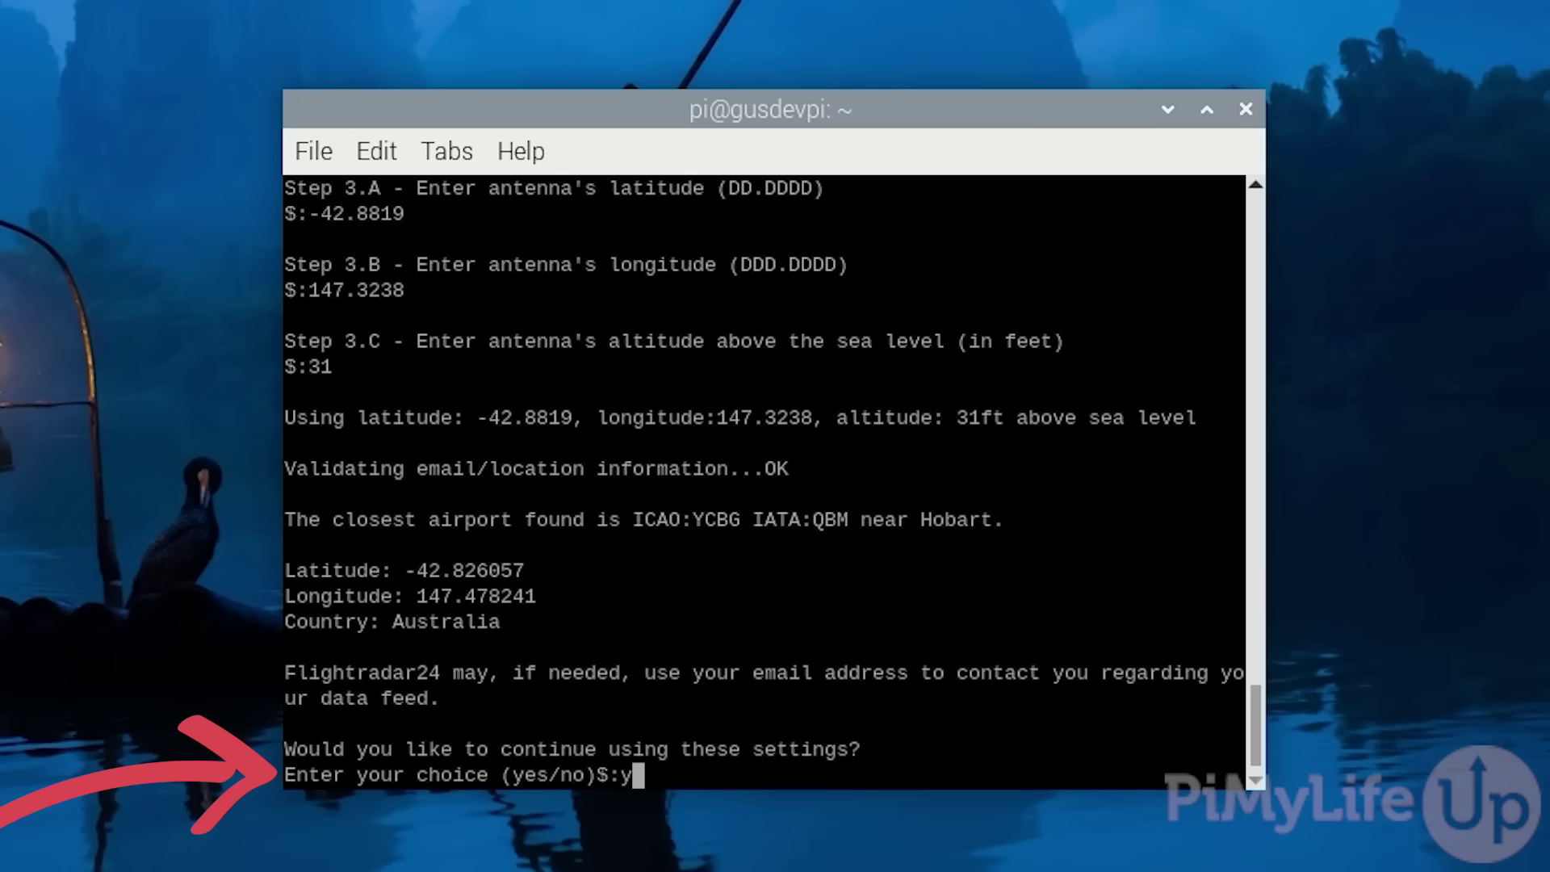
pyautogui.write('es')
# Confirm settings, choose 1 (DVBT Stick), leave dump1090 arguments blank and decline RAW feed
pyautogui.press('Return')
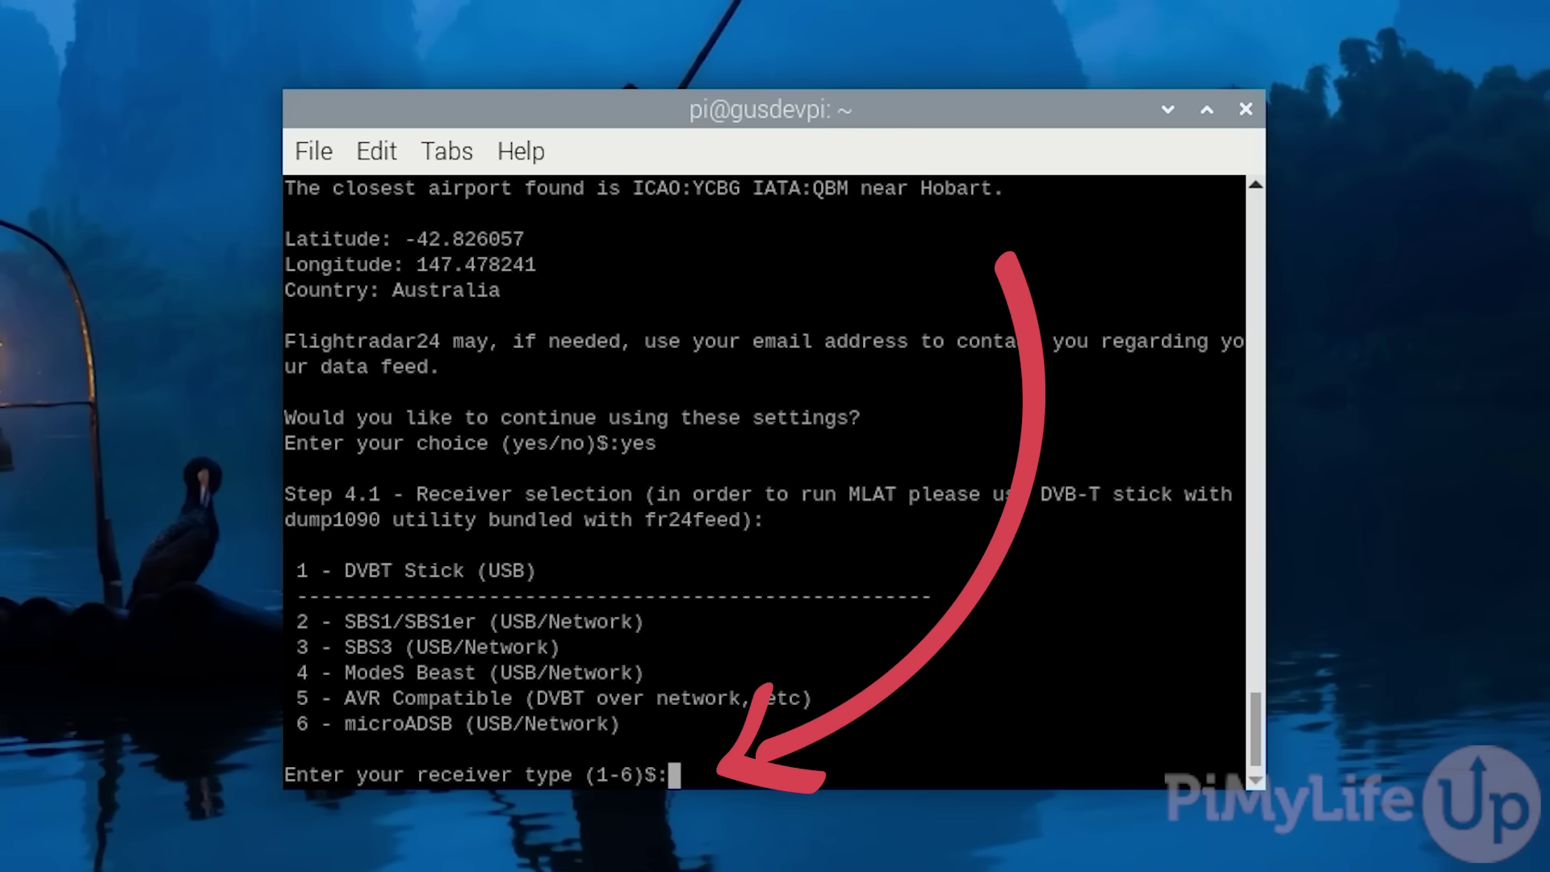
pyautogui.write('1')
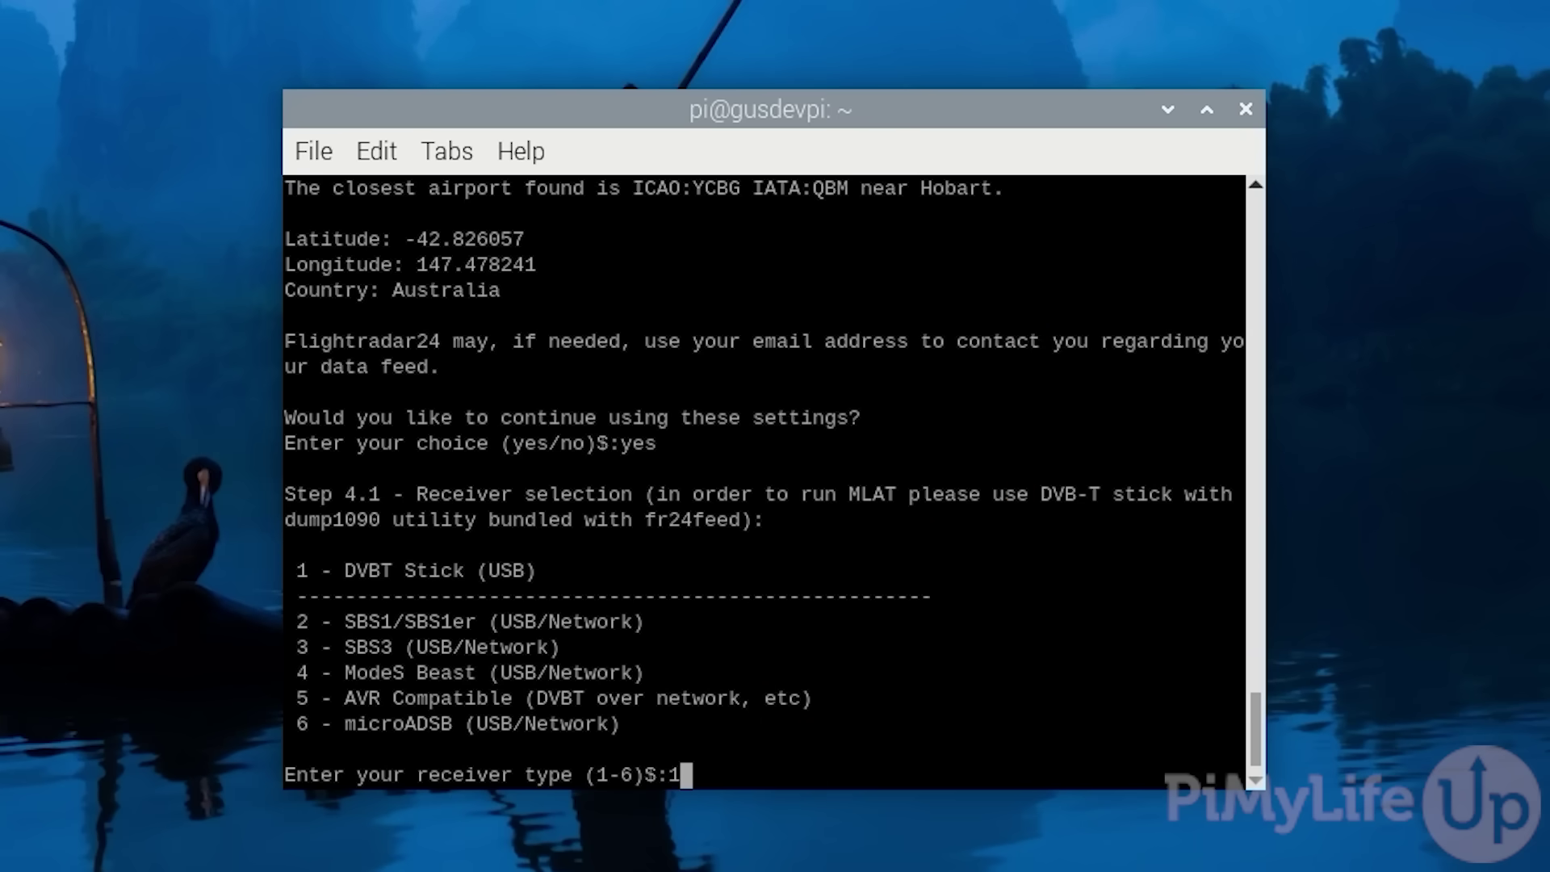
pyautogui.press('Return')
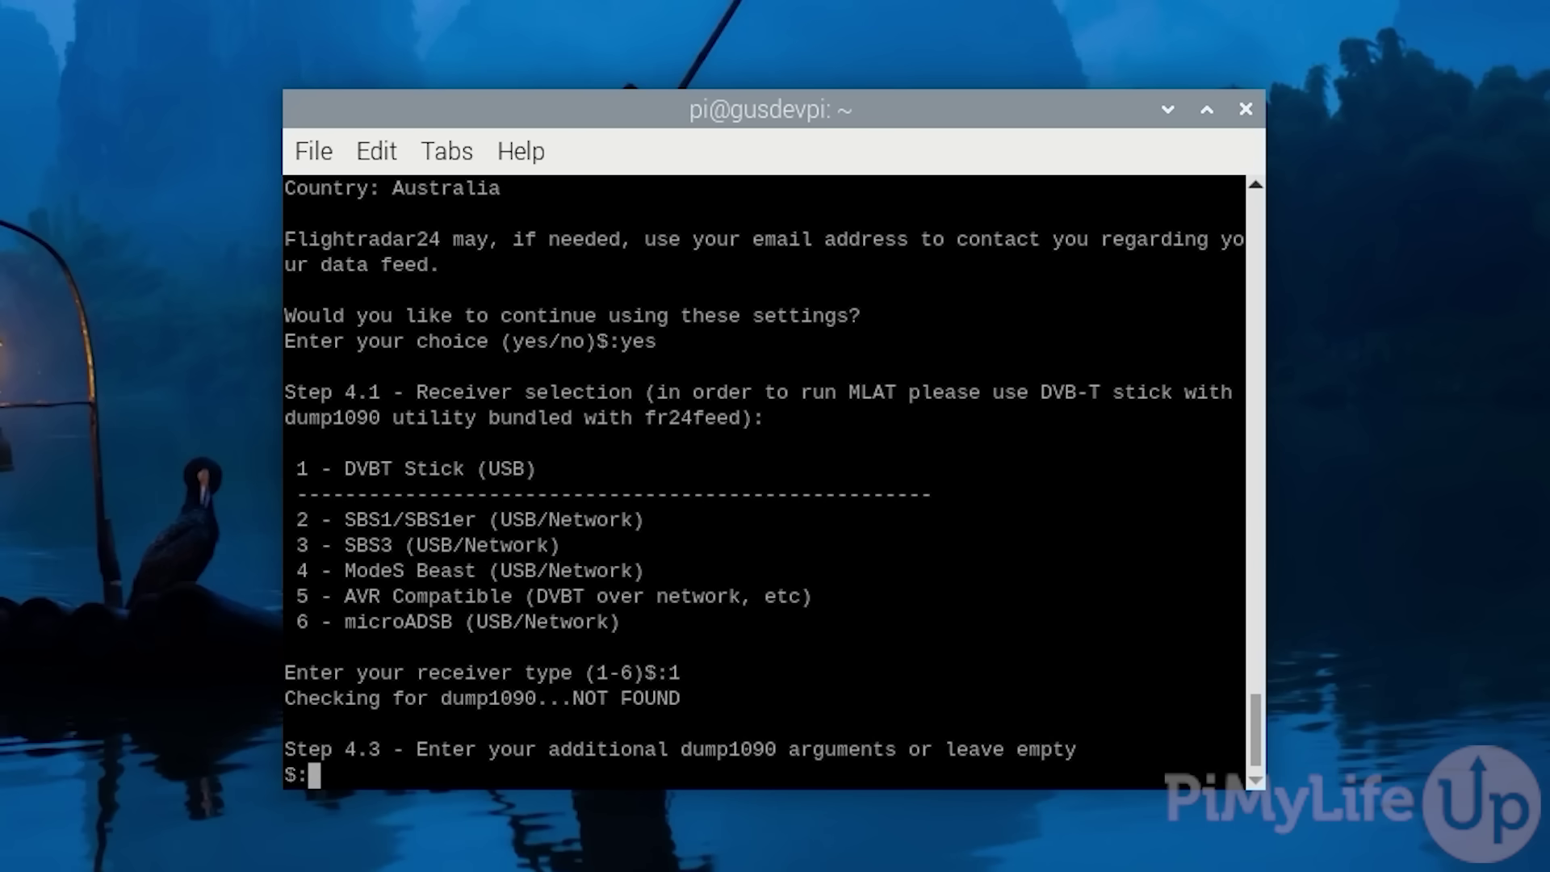
pyautogui.press('Return')
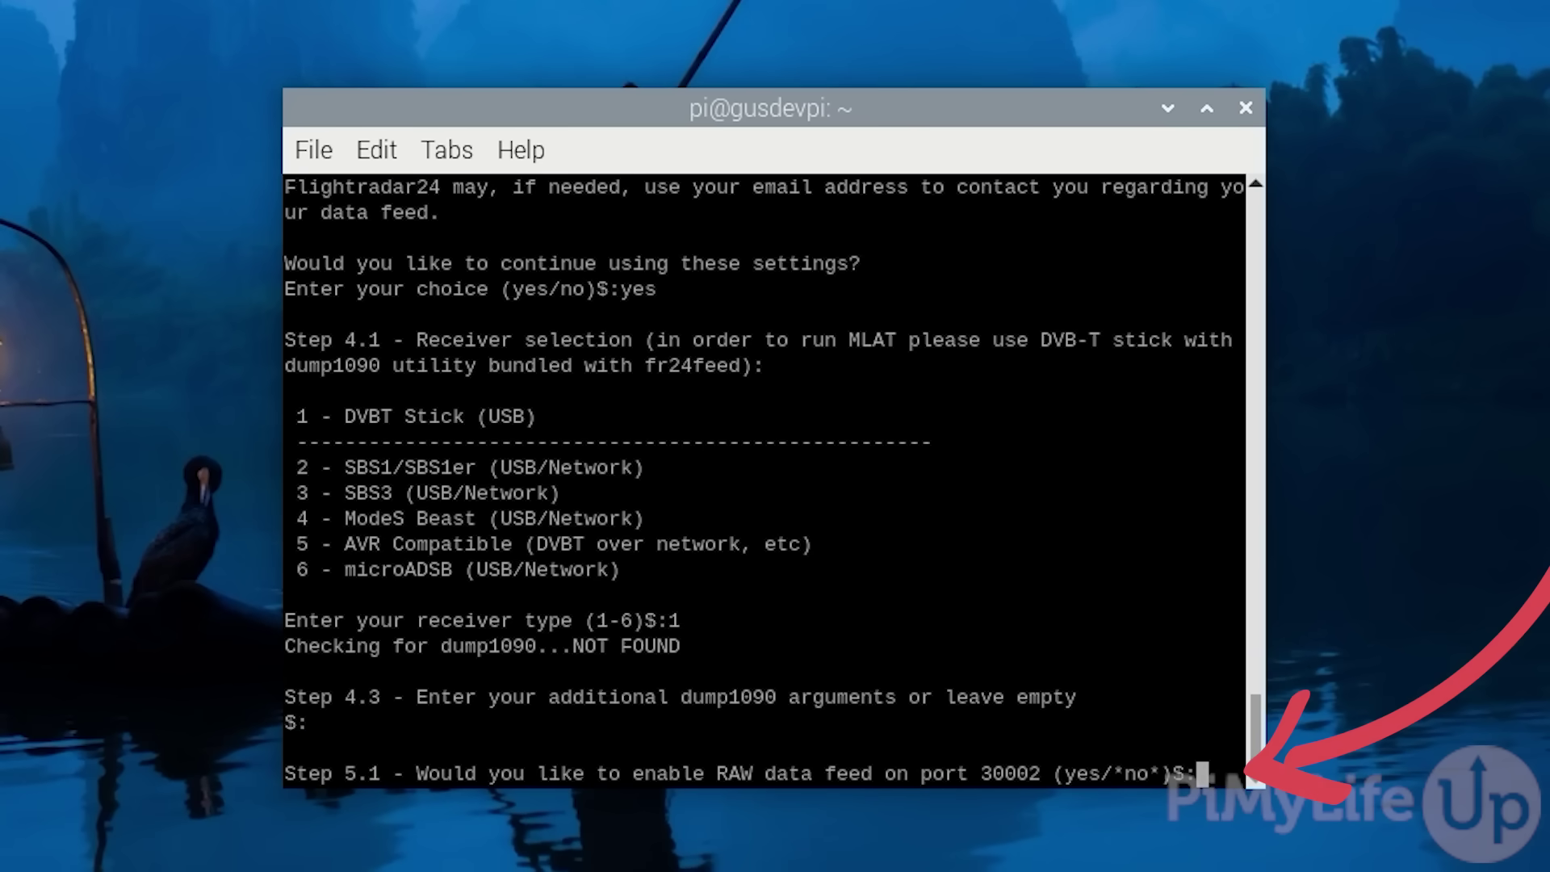
pyautogui.write('no')
pyautogui.press('Return')
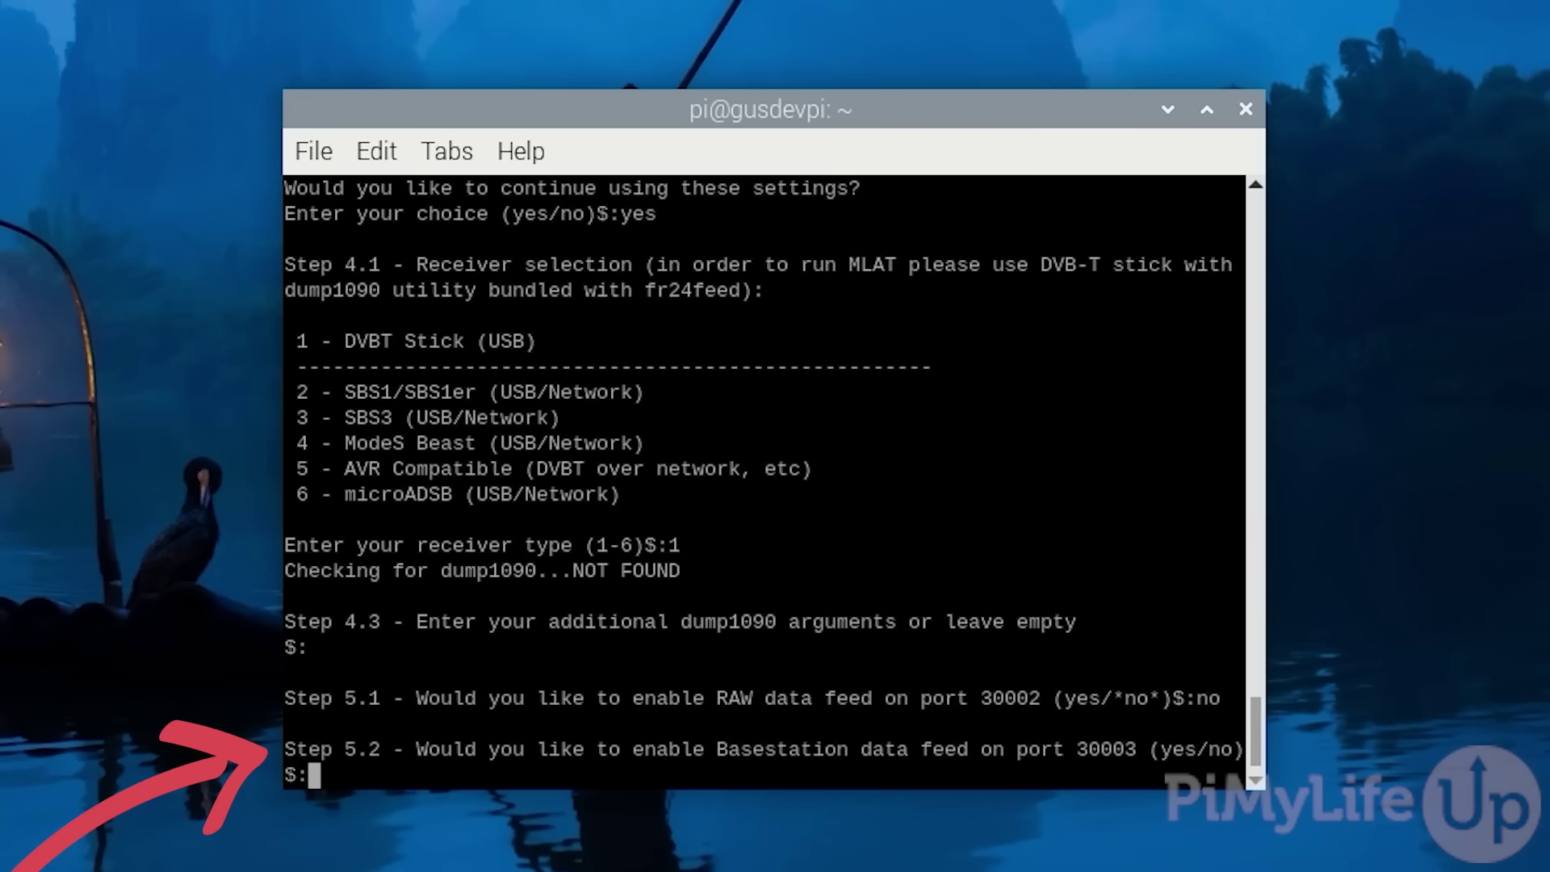
pyautogui.write('no')
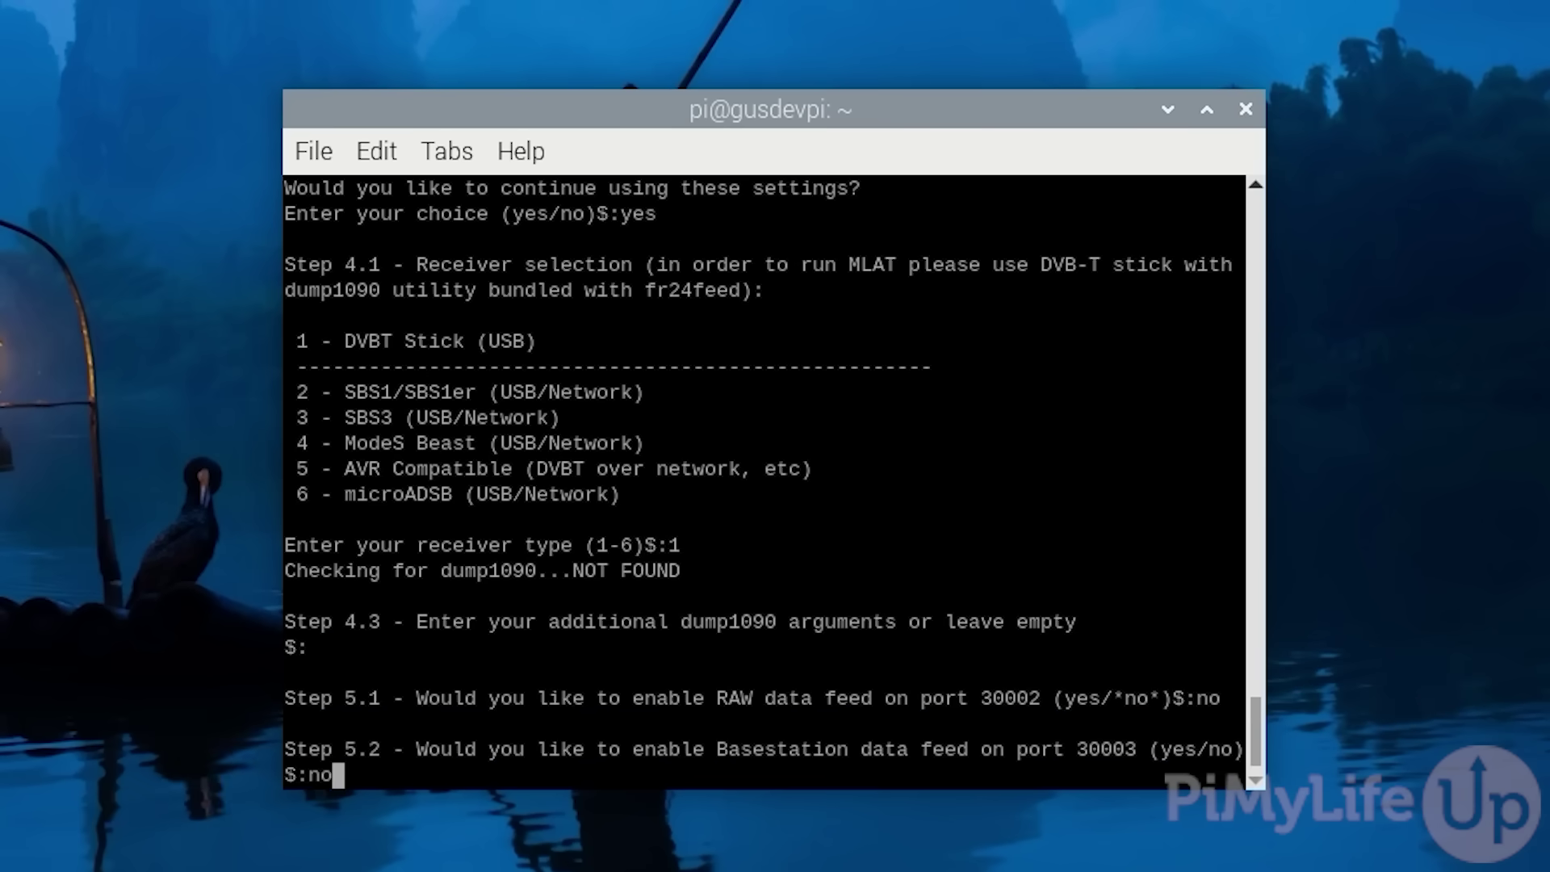
# Decline the Basestation feed, run sudo systemctl restart fr24feed, then clear the screen
pyautogui.press('Return')
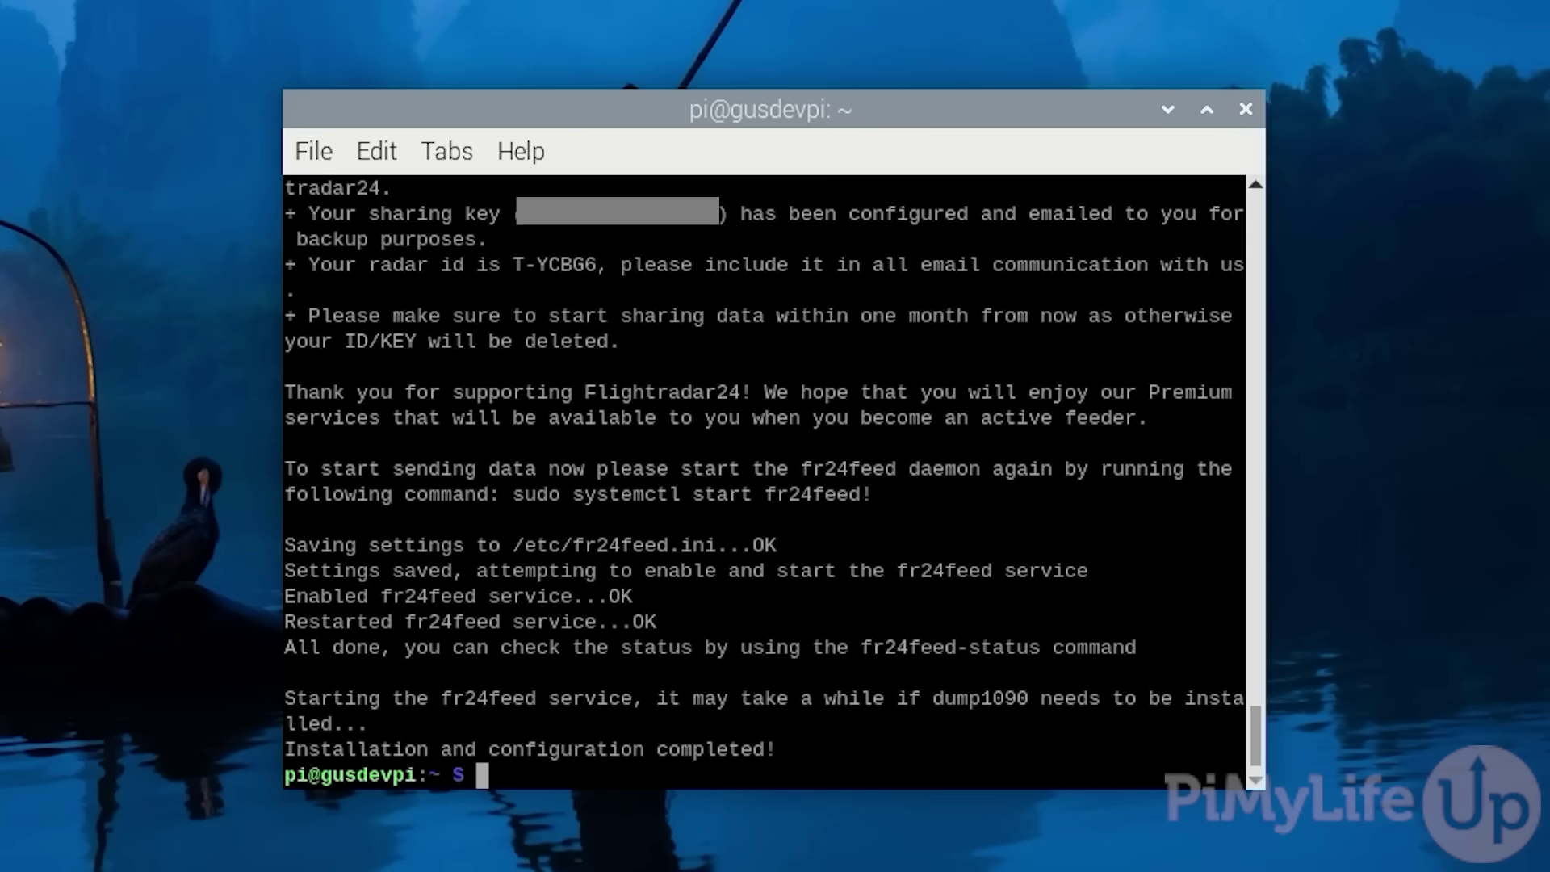
pyautogui.write('sudo systemctl ')
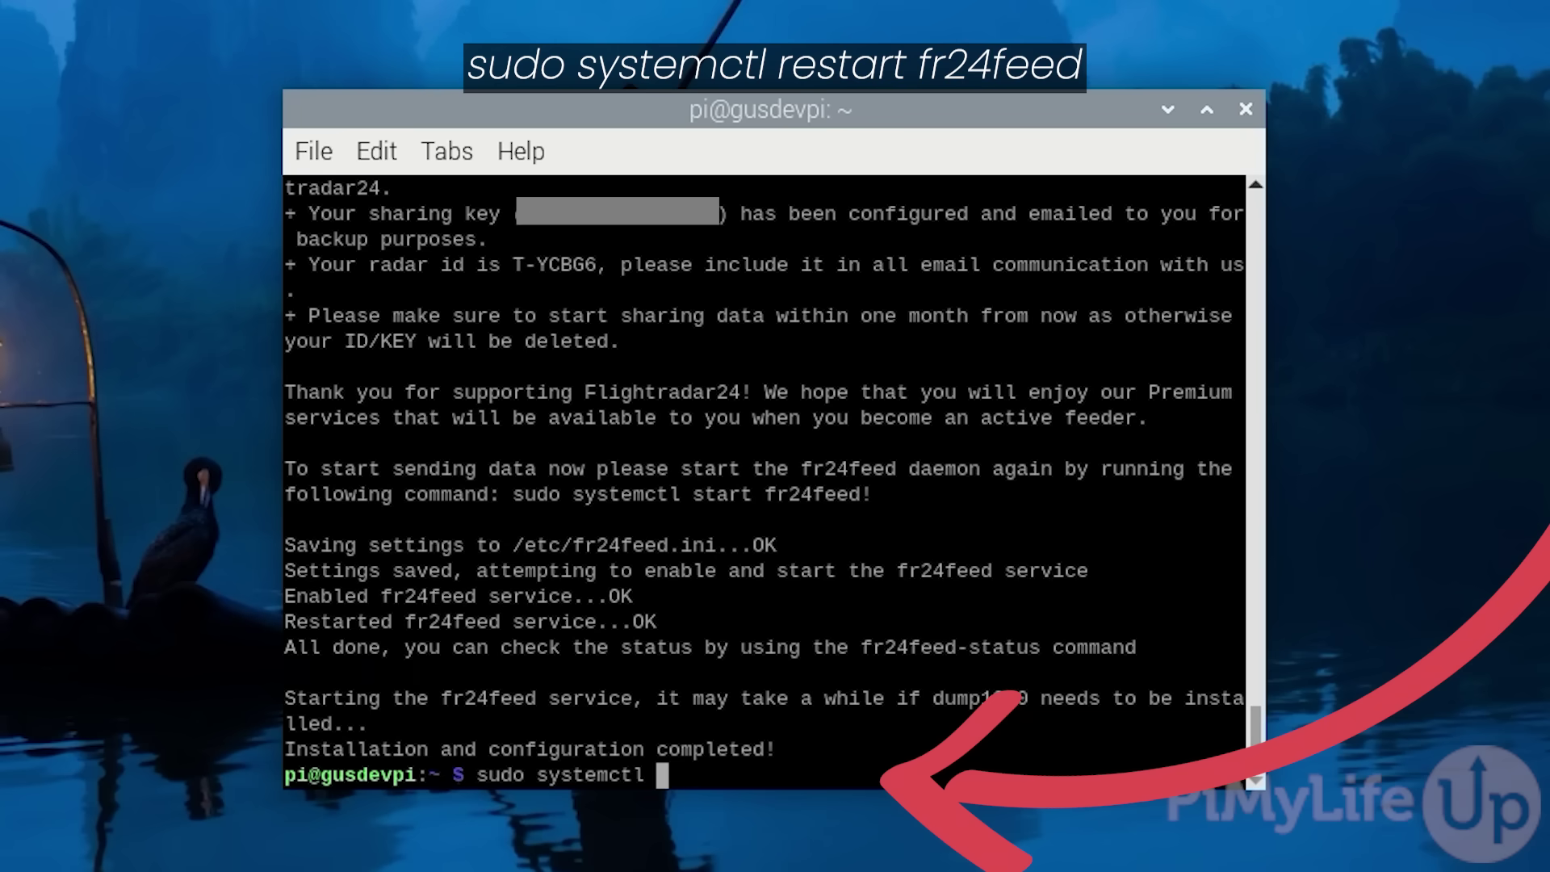
pyautogui.write('restart fr24feed')
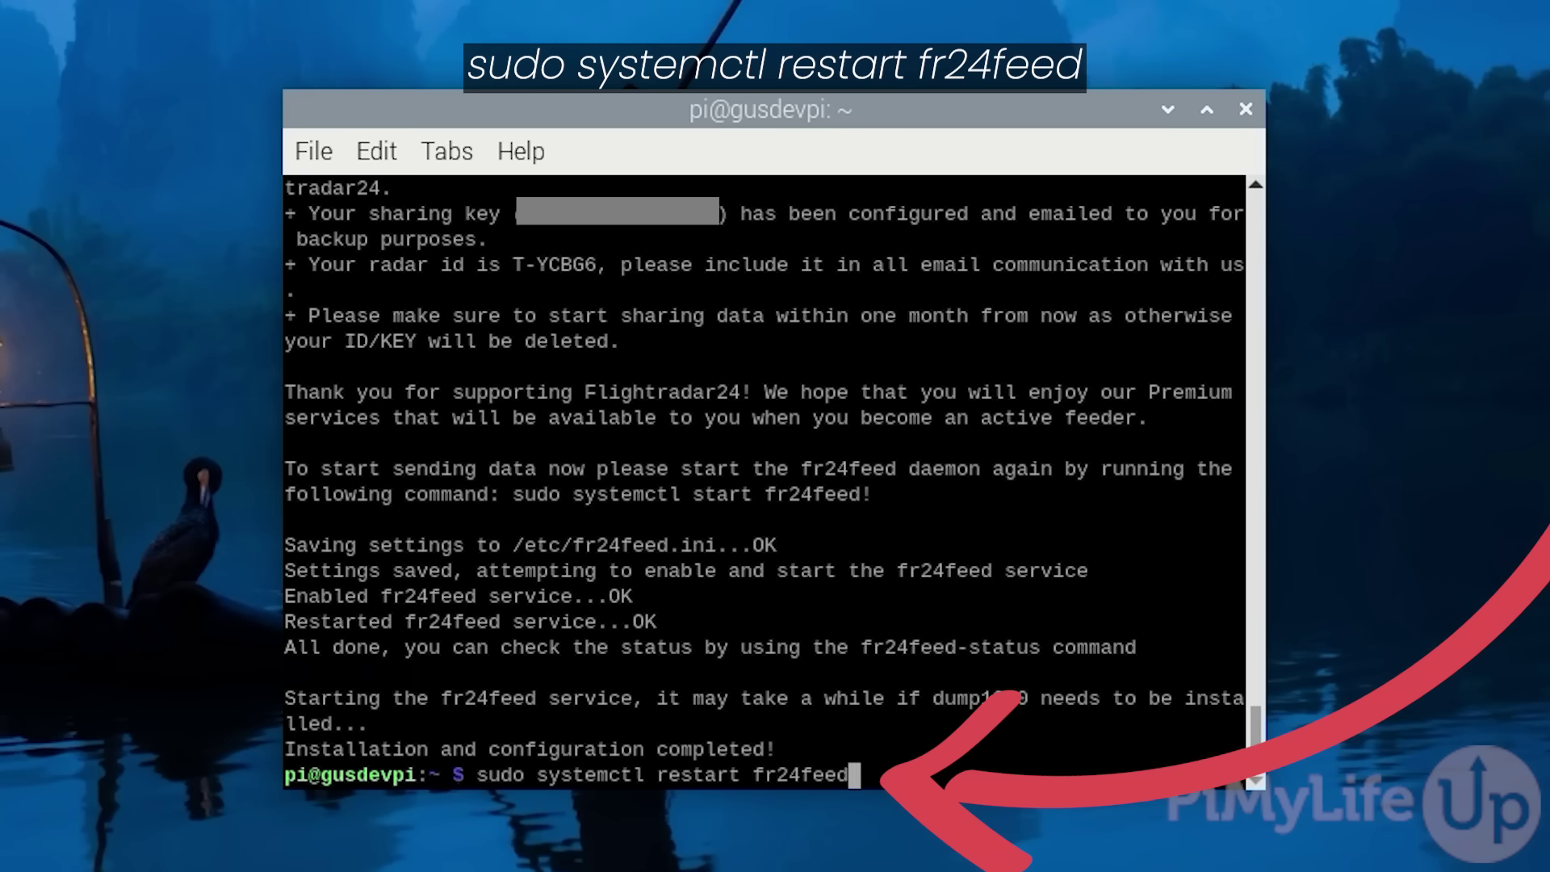
pyautogui.press('Return')
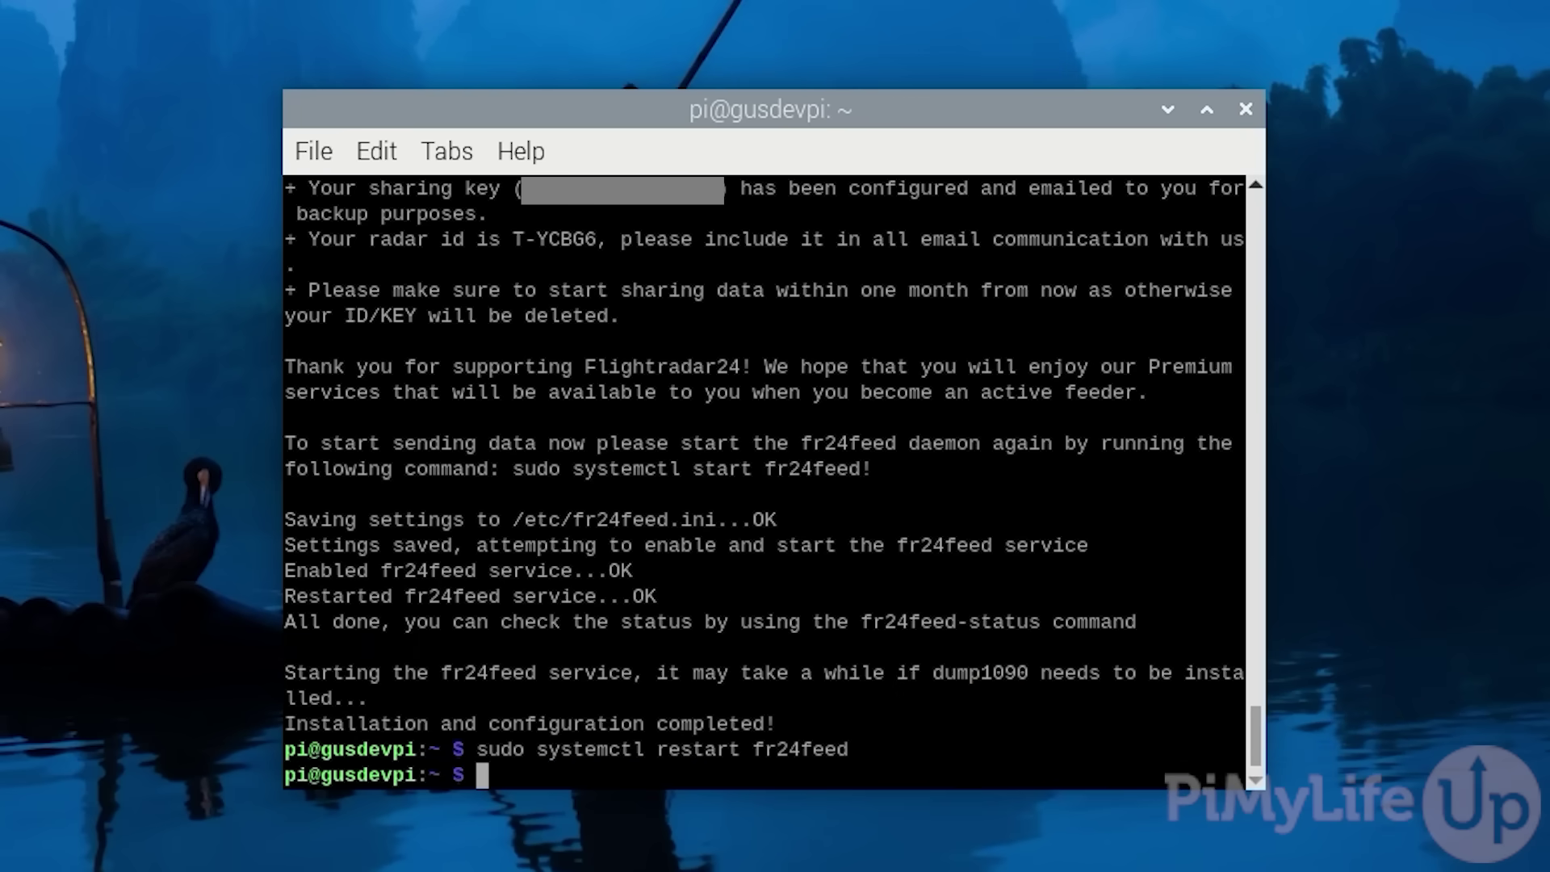
pyautogui.hotkey('ctrl', 'l')
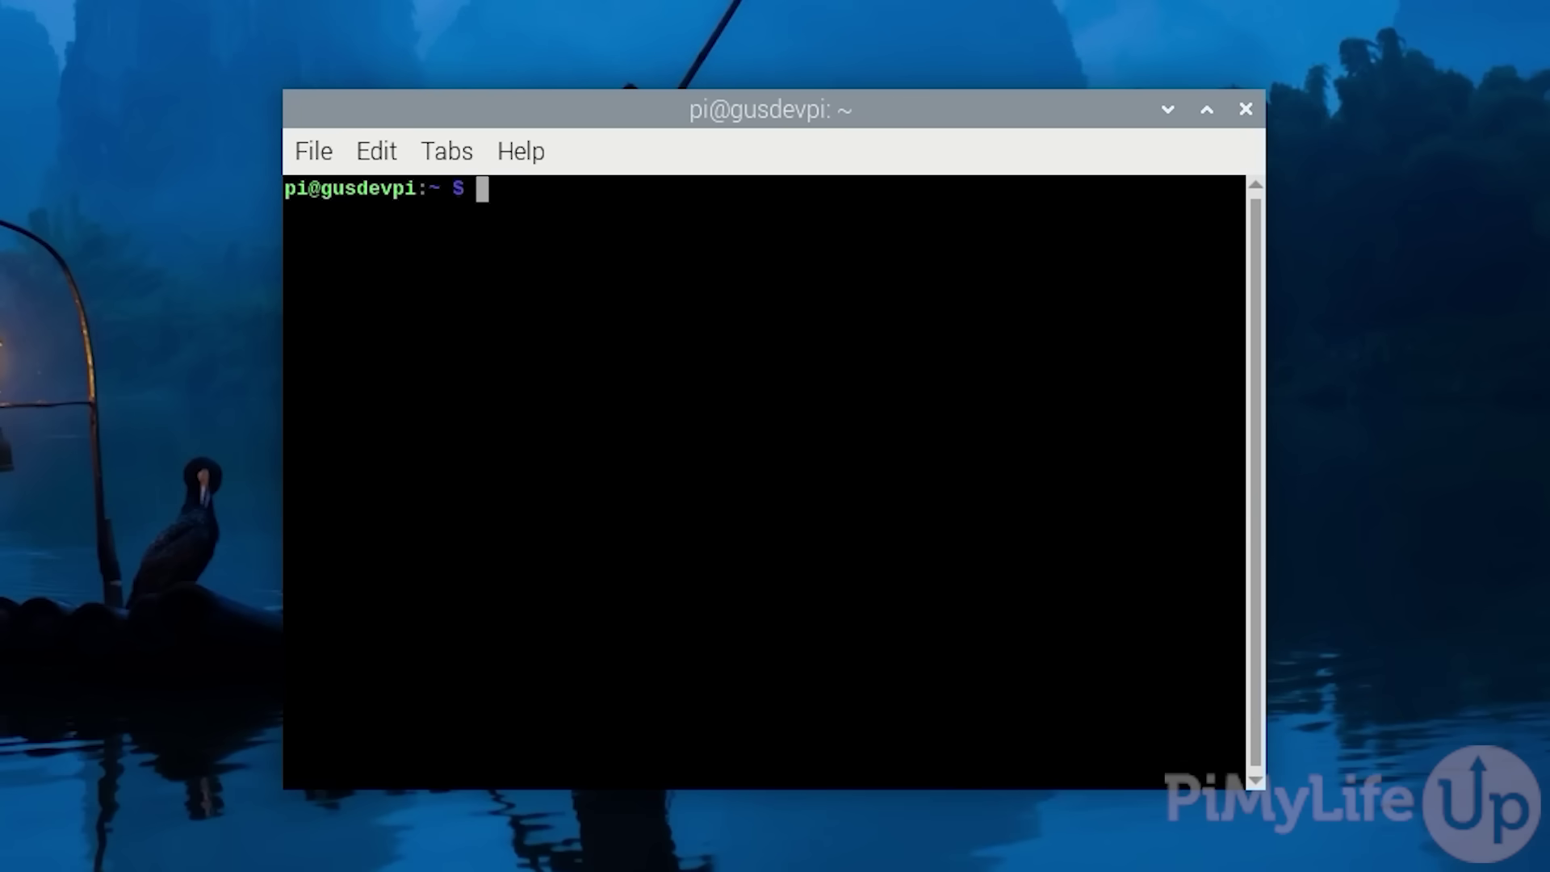
pyautogui.write('fr24feed-s')
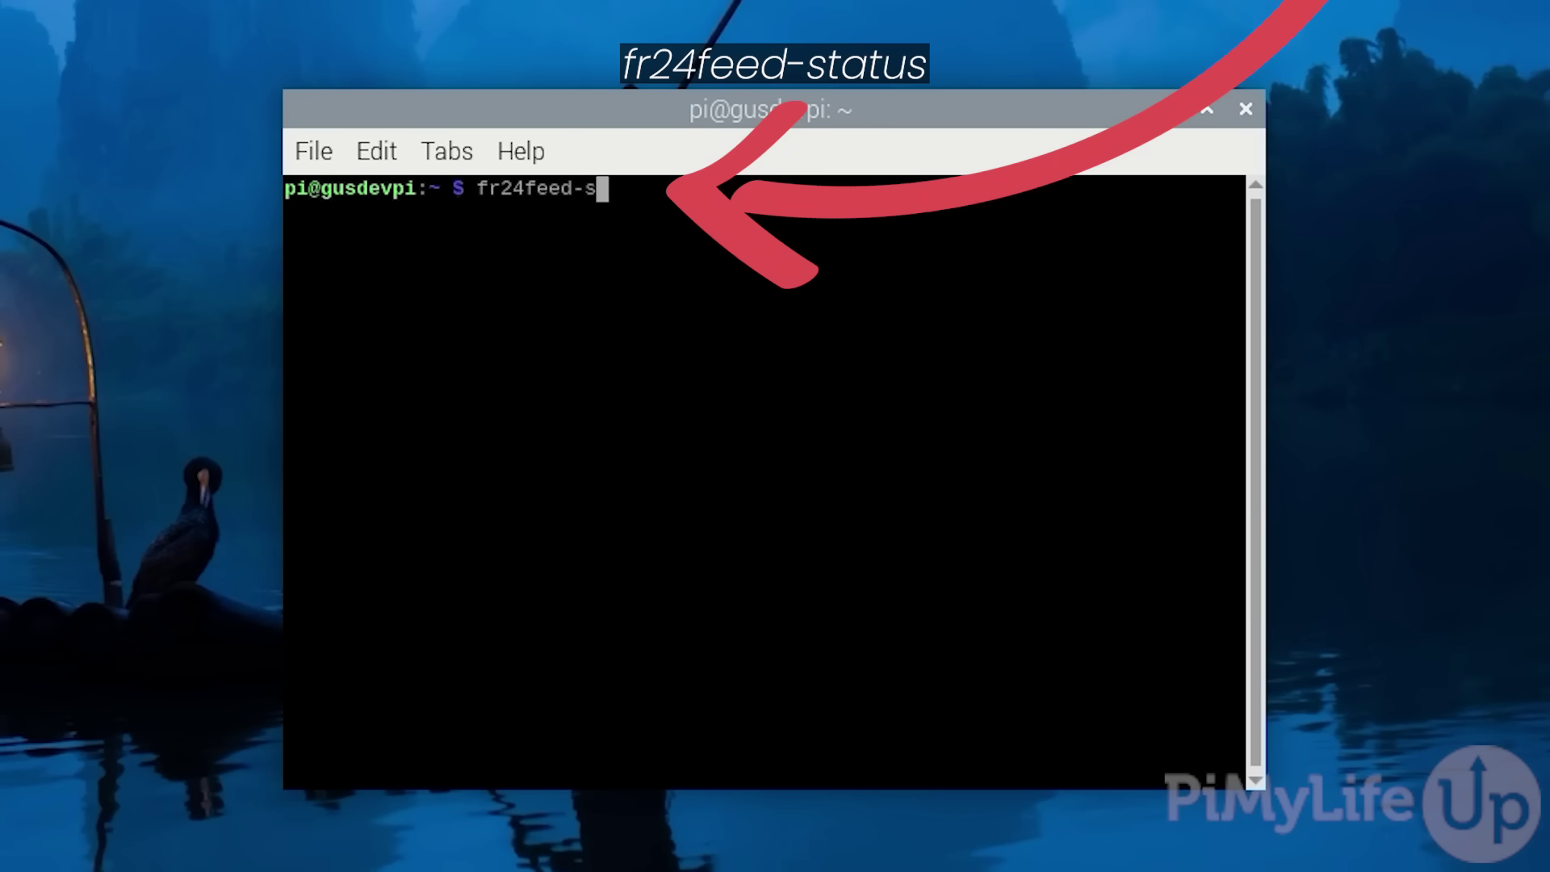
pyautogui.write('tatus')
# Run fr24feed-status, showing radar T-YCBG6 connected with MLAT failed, then clear
pyautogui.press('Return')
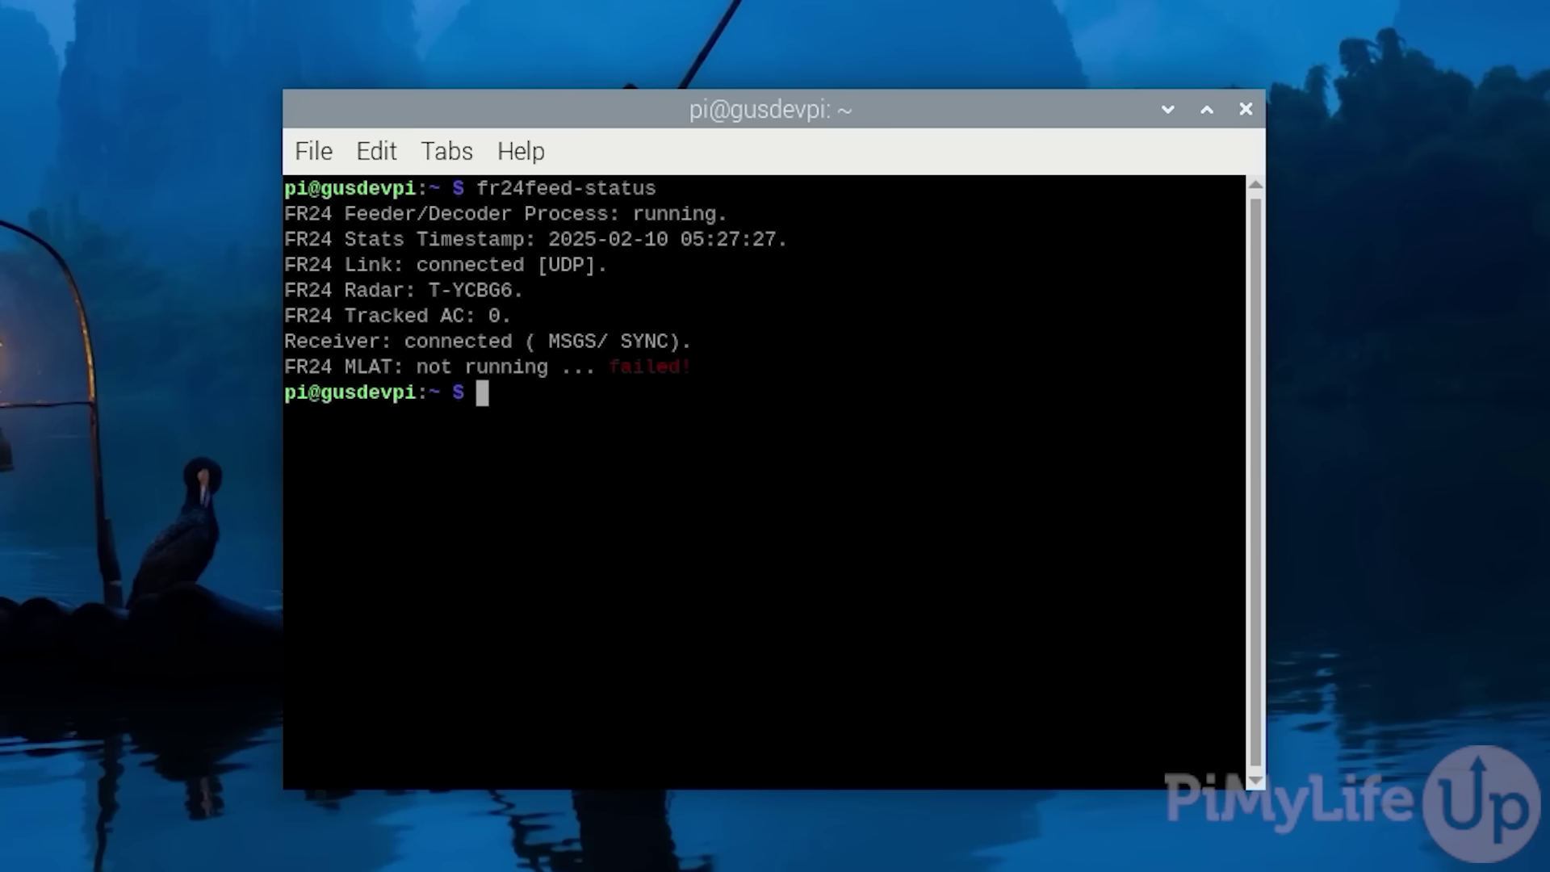
pyautogui.hotkey('ctrl', 'l')
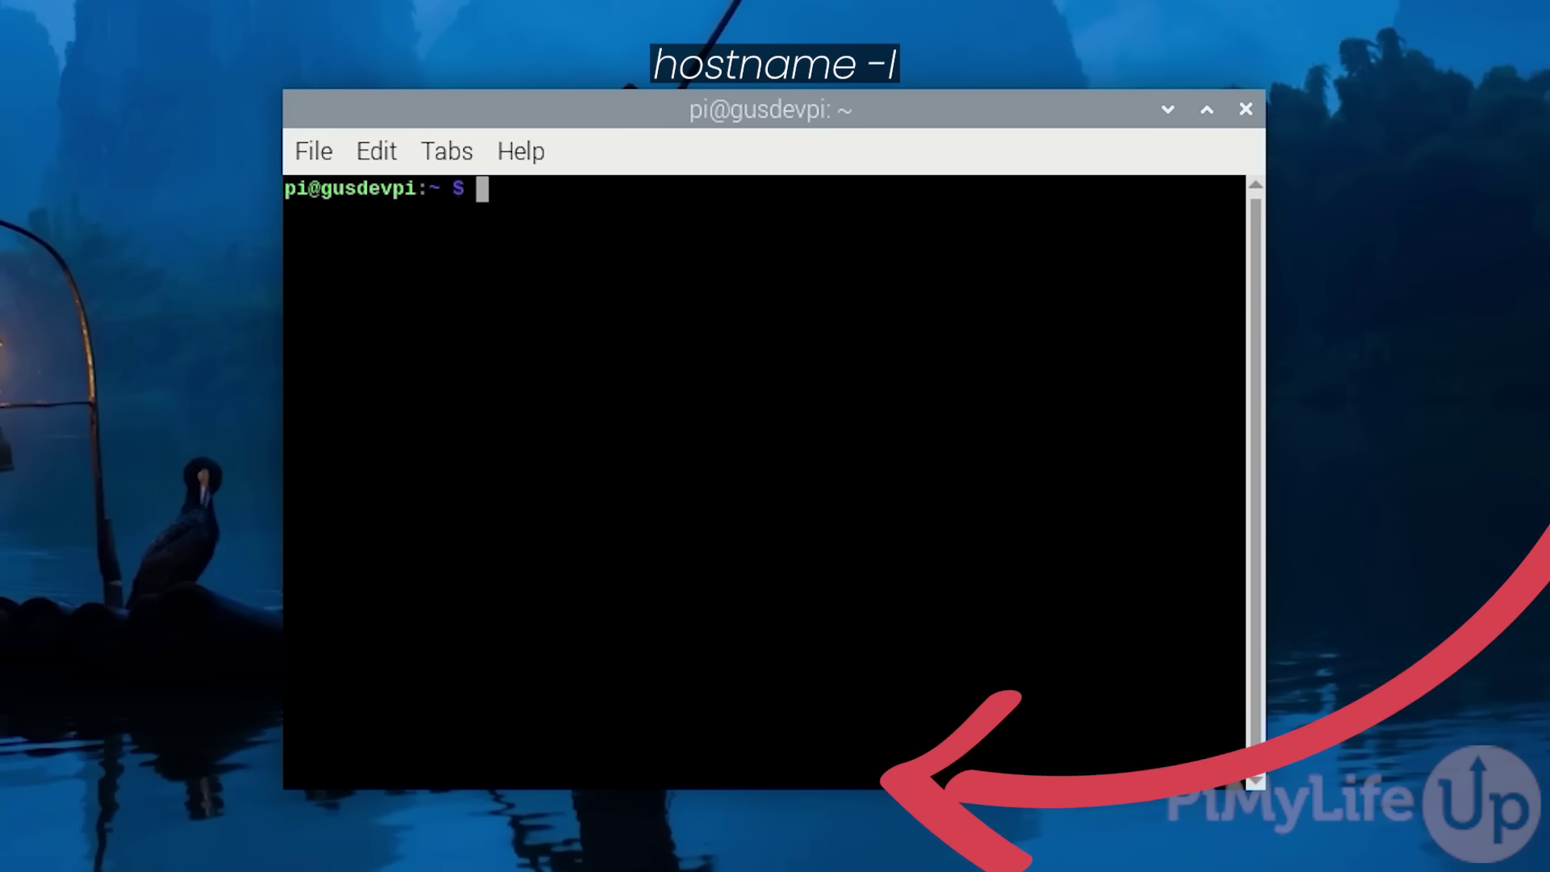
pyautogui.write('hostna')
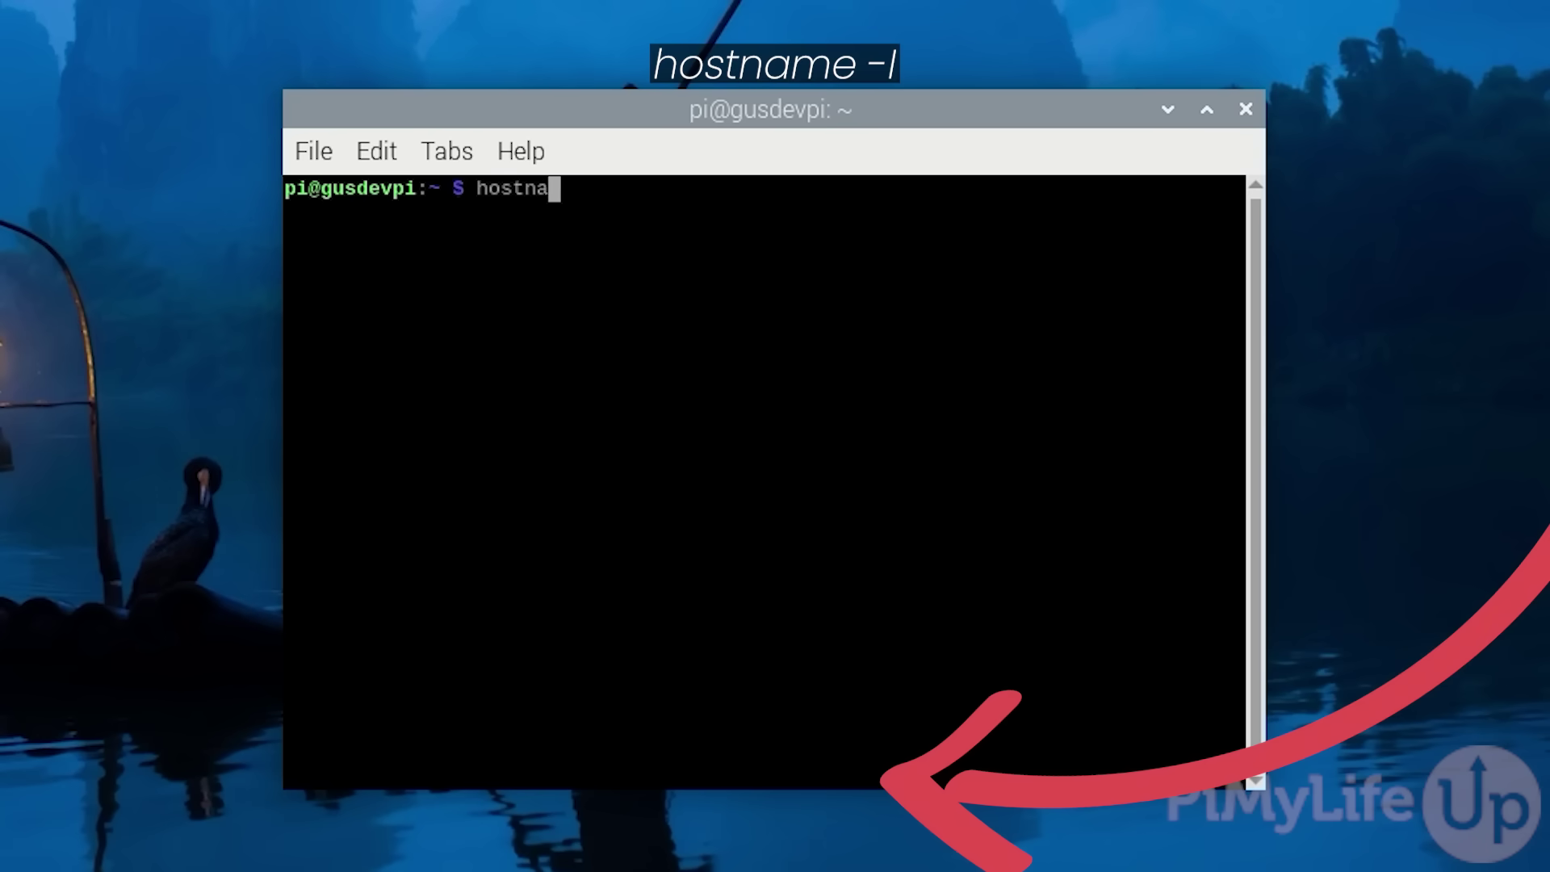
pyautogui.write('me -I')
# Run hostname -I to list the Pi's local IP address, 192.168.0.15
pyautogui.press('Return')
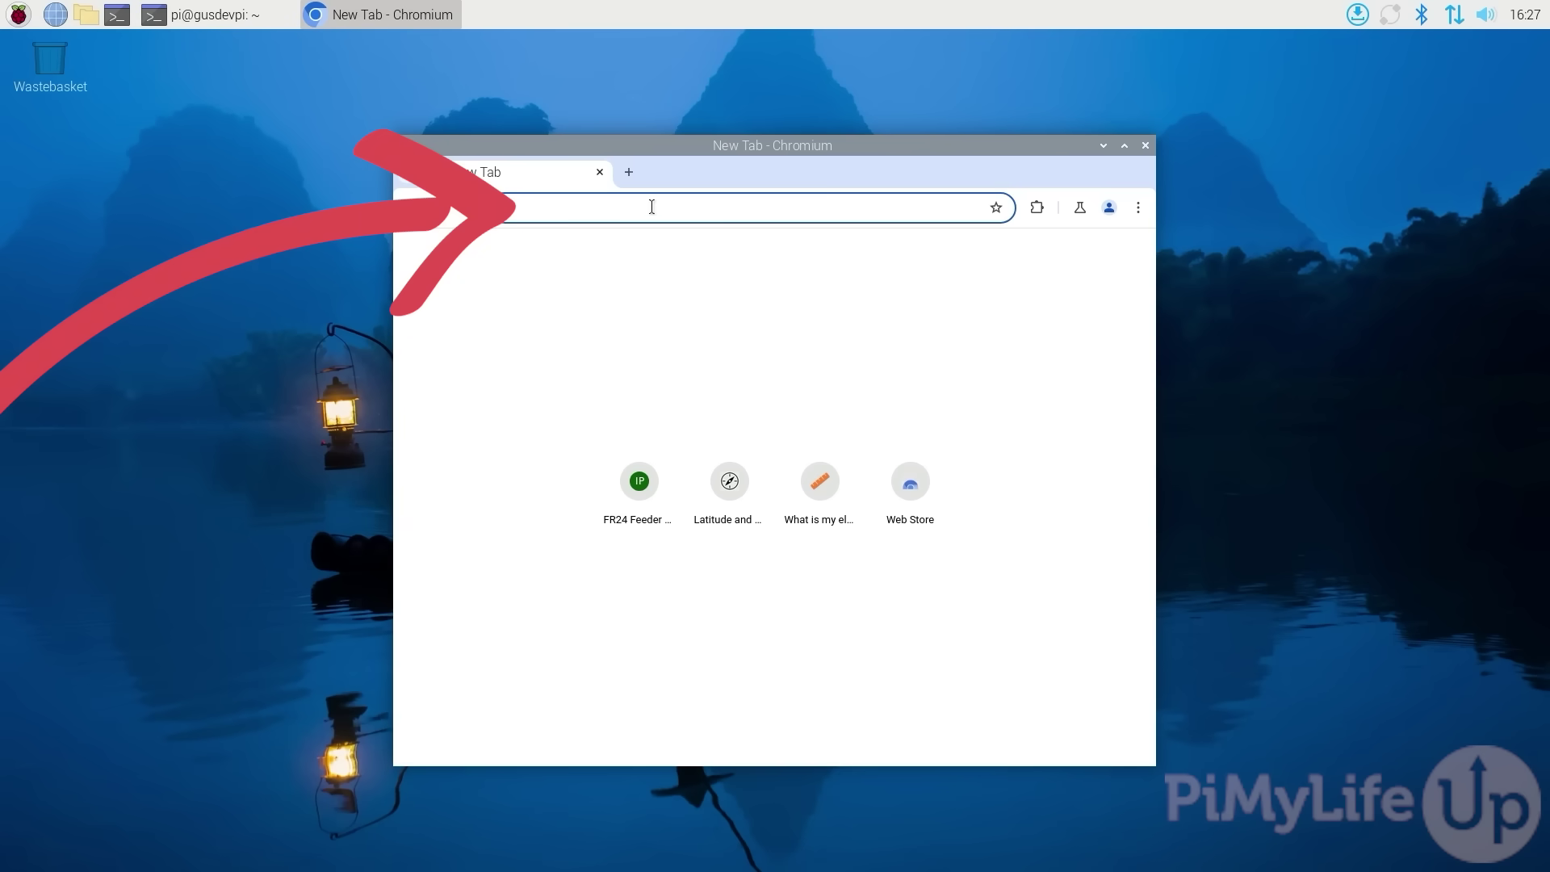
pyautogui.write('192')
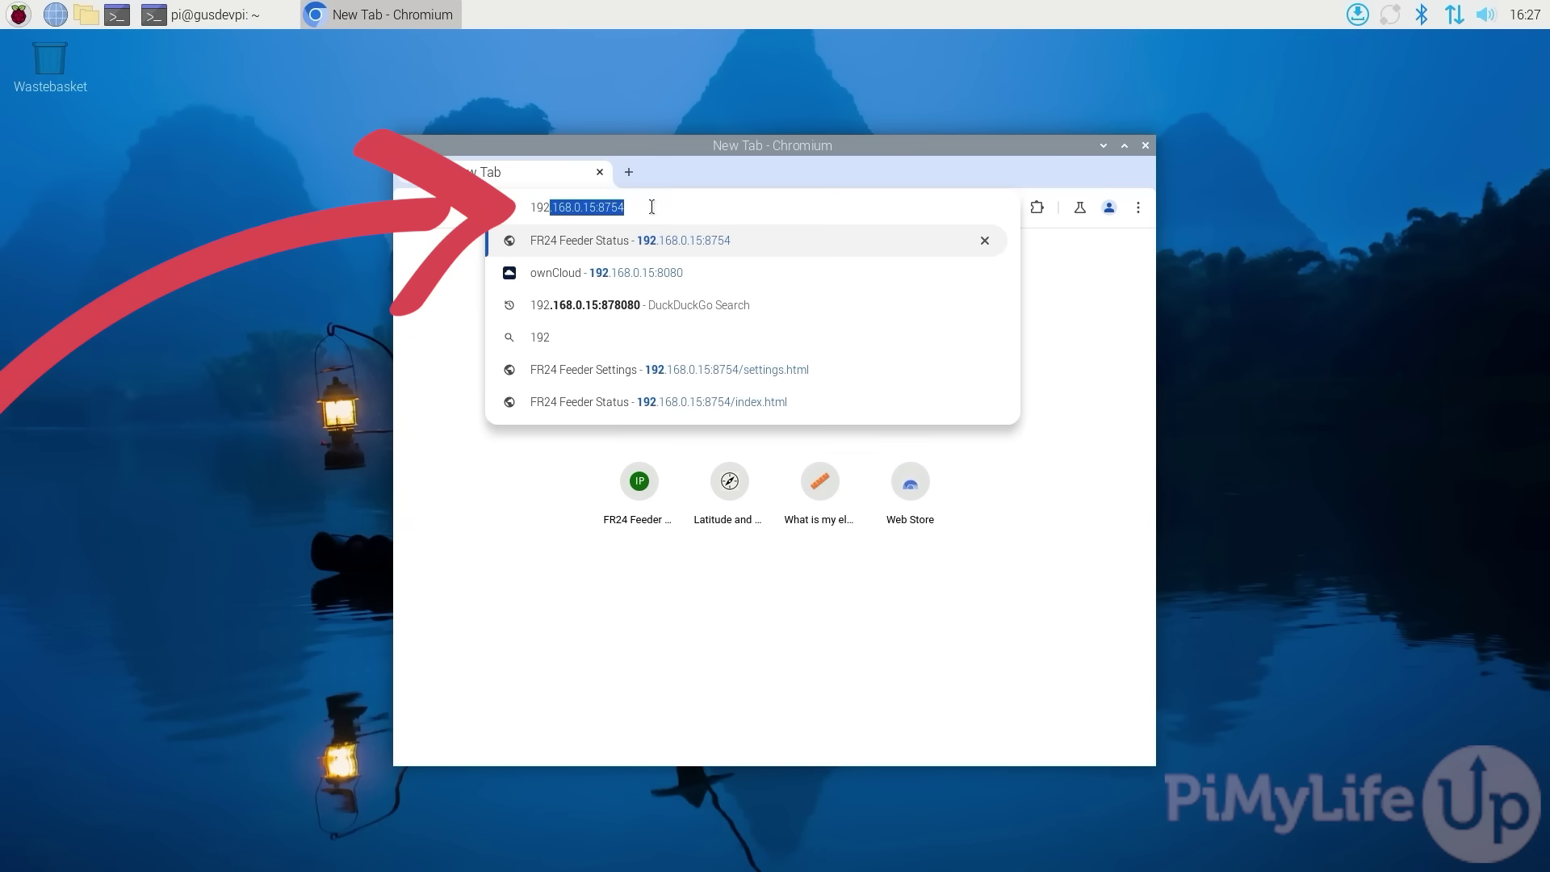
pyautogui.write('.168.')
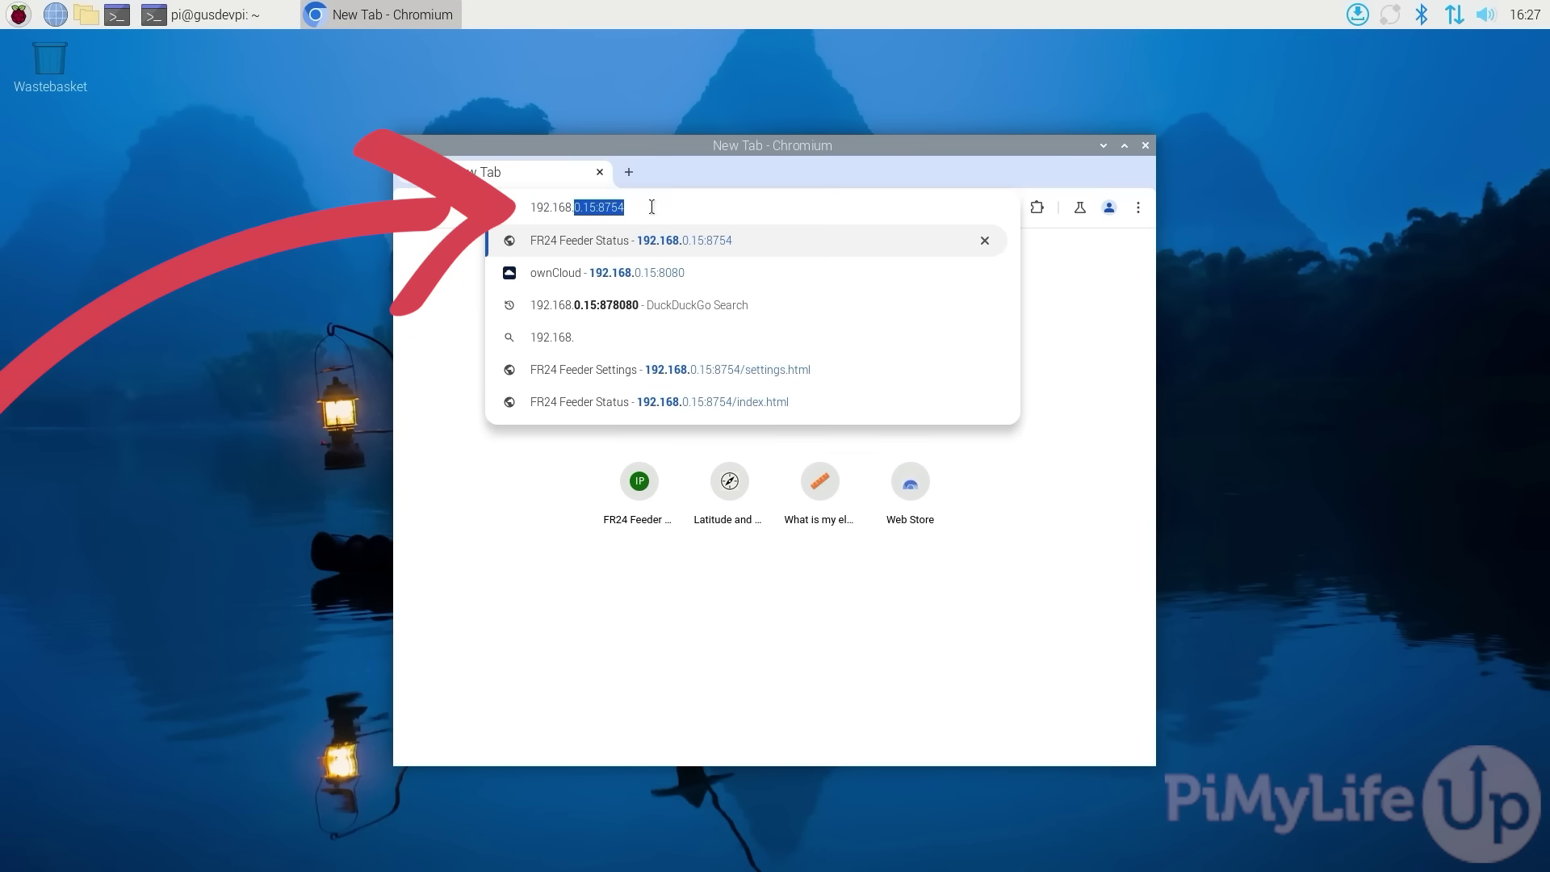
pyautogui.write('0.15:')
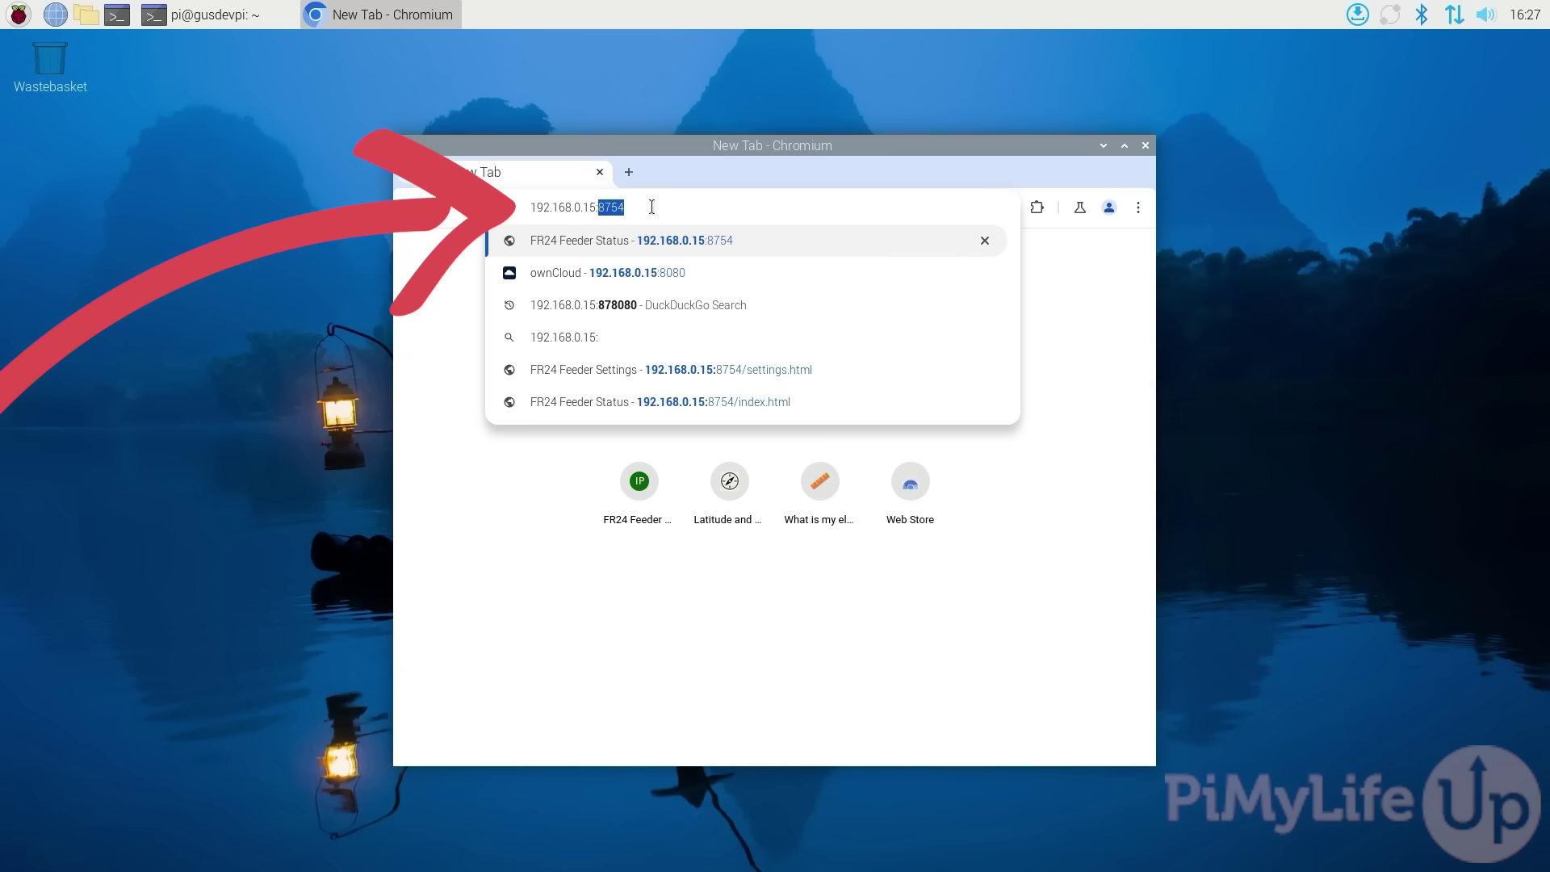
pyautogui.write('87')
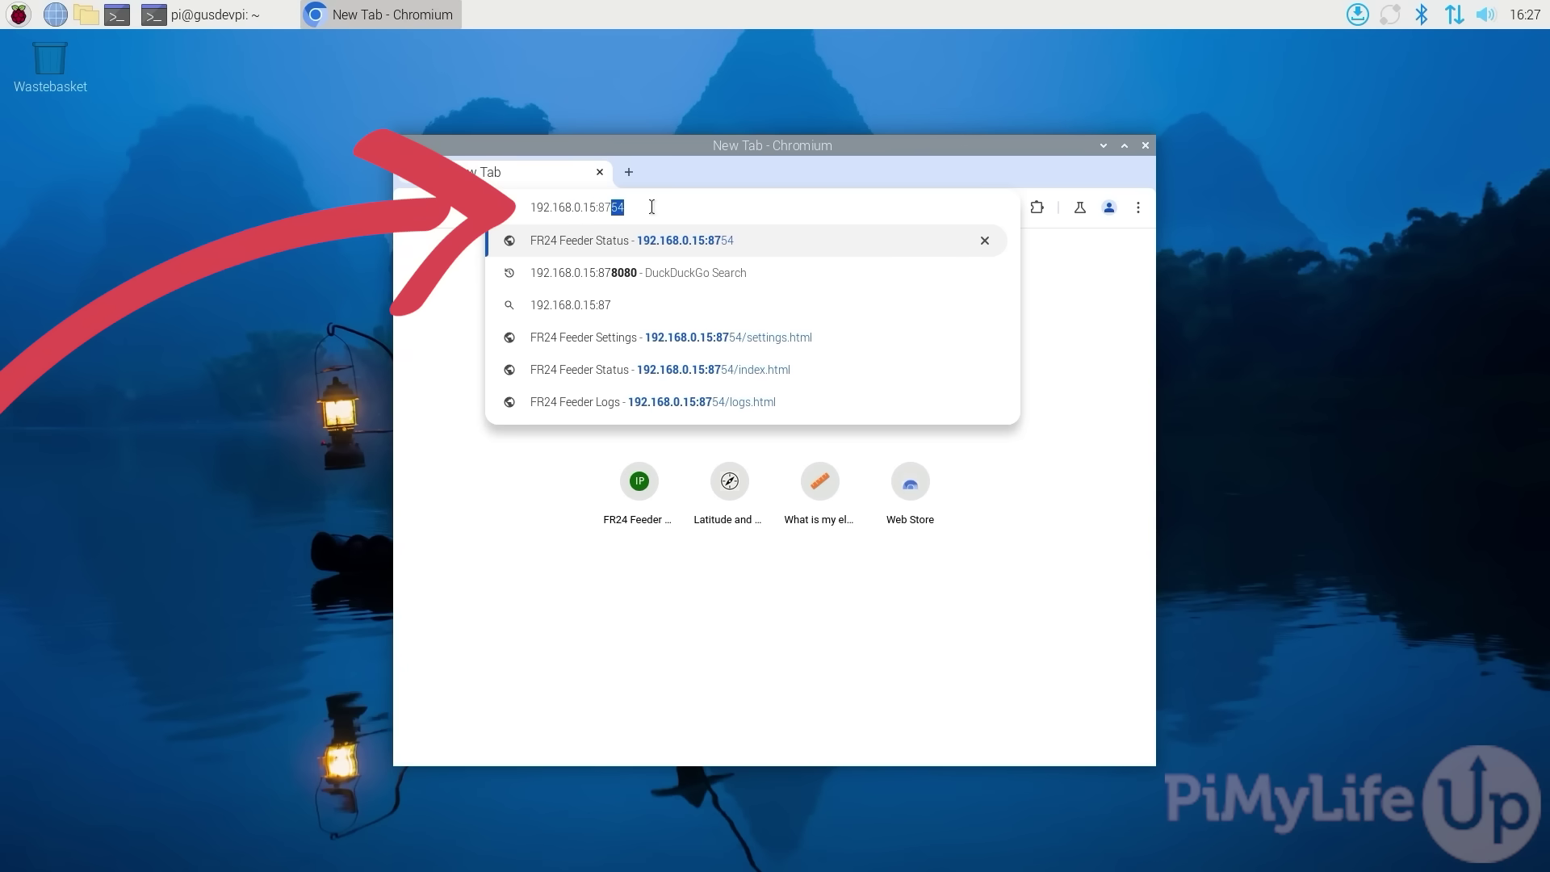
pyautogui.write('54')
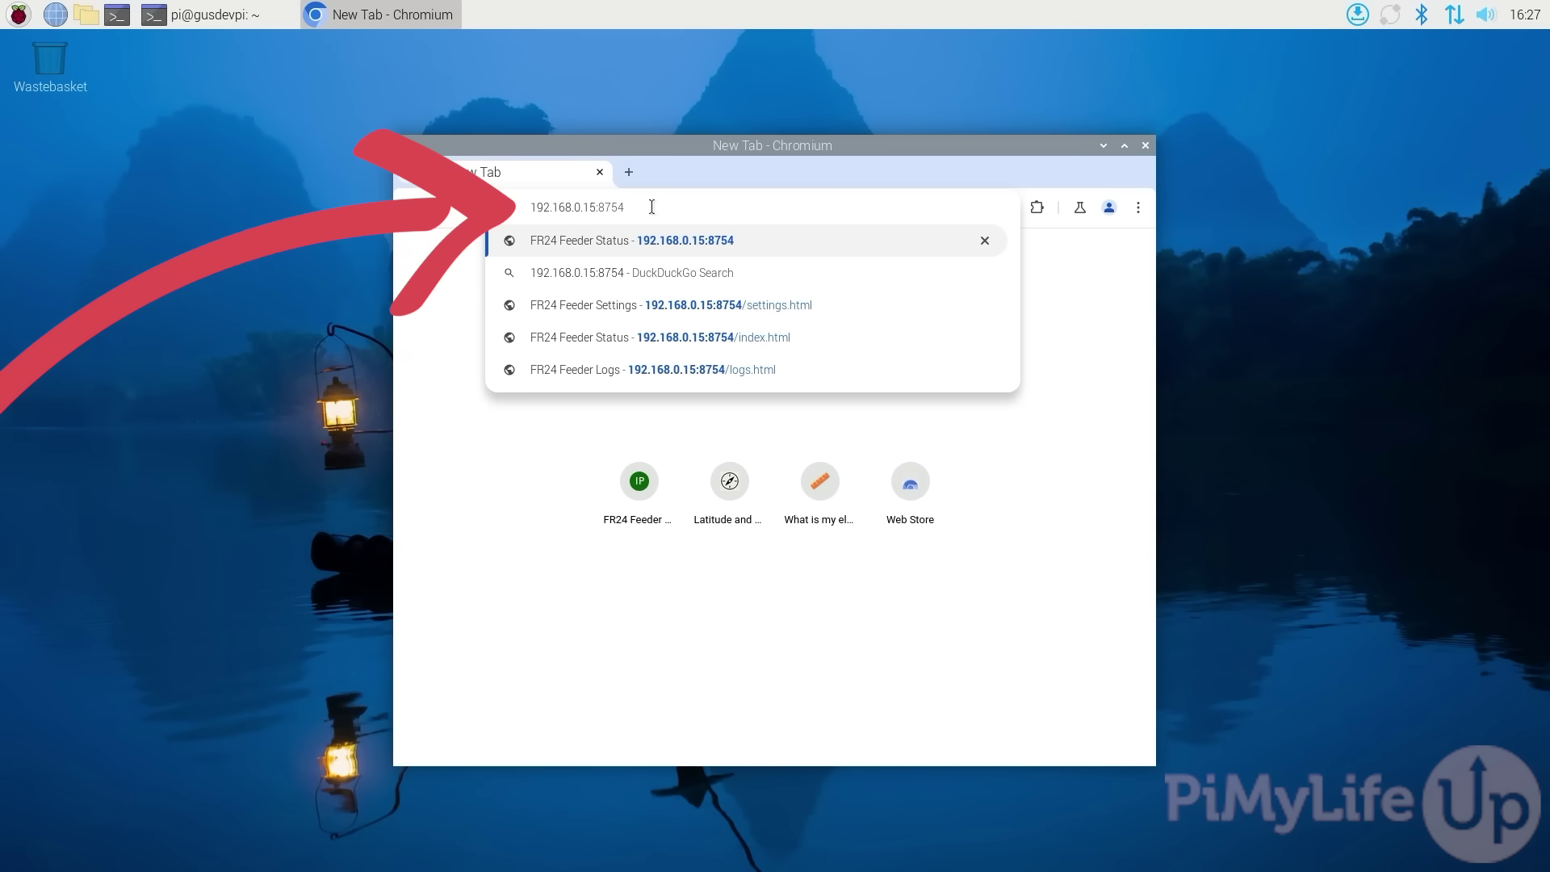
# Load 192.168.0.15:8754 to see the feeder connected via UDP as radar T-YCBG6
pyautogui.press('Return')
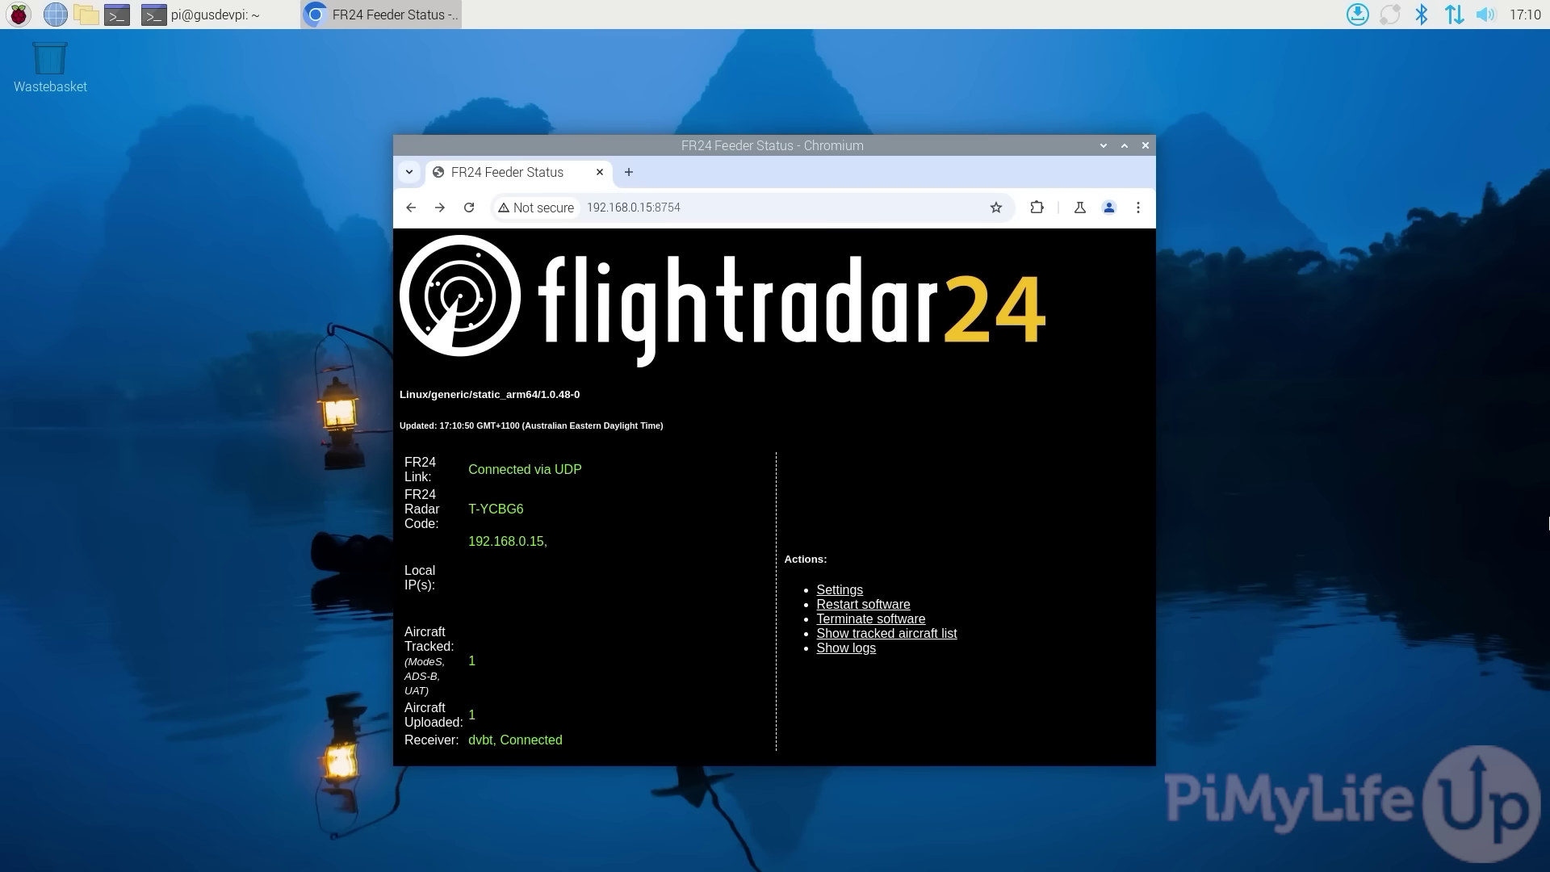
# Open tracked flight JST710 on Flightradar24 from the feeder's aircraft list, accepting cookies
pyautogui.click(864, 633)
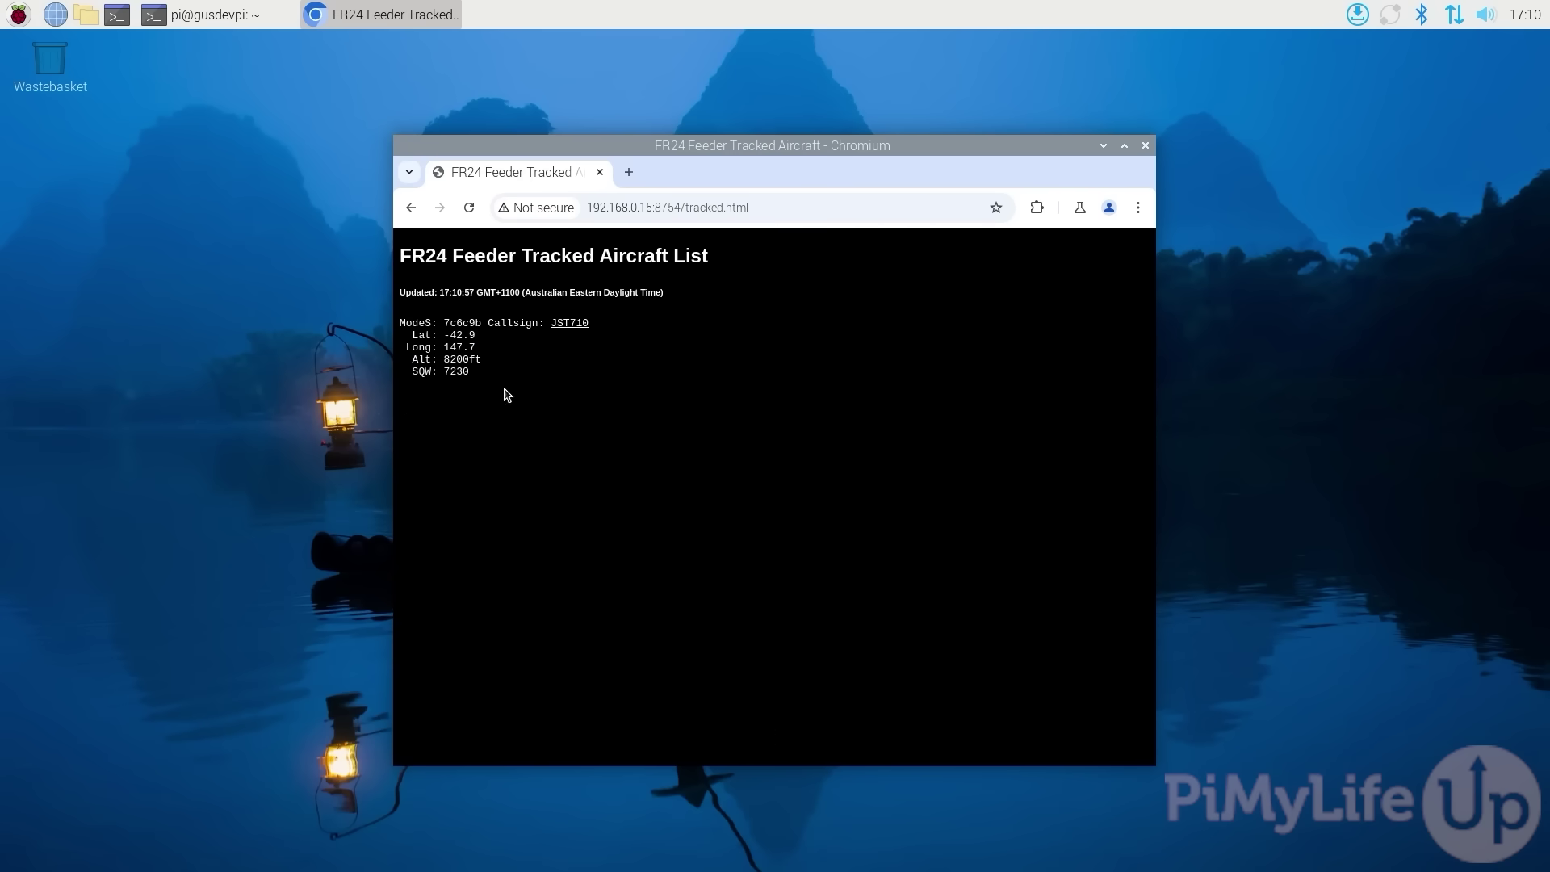
pyautogui.click(566, 324)
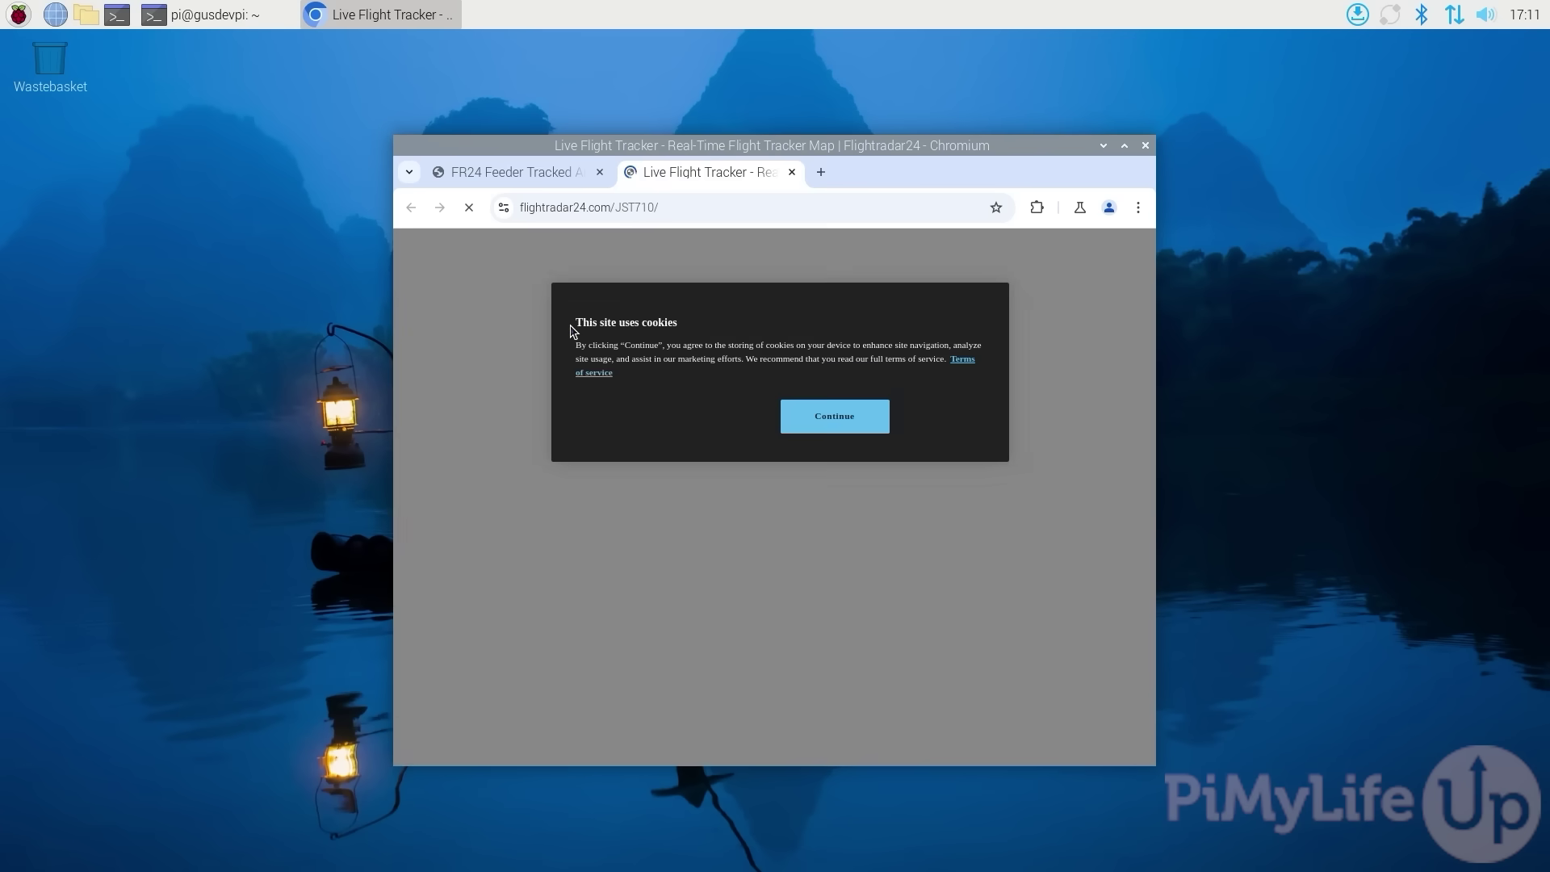
pyautogui.click(816, 418)
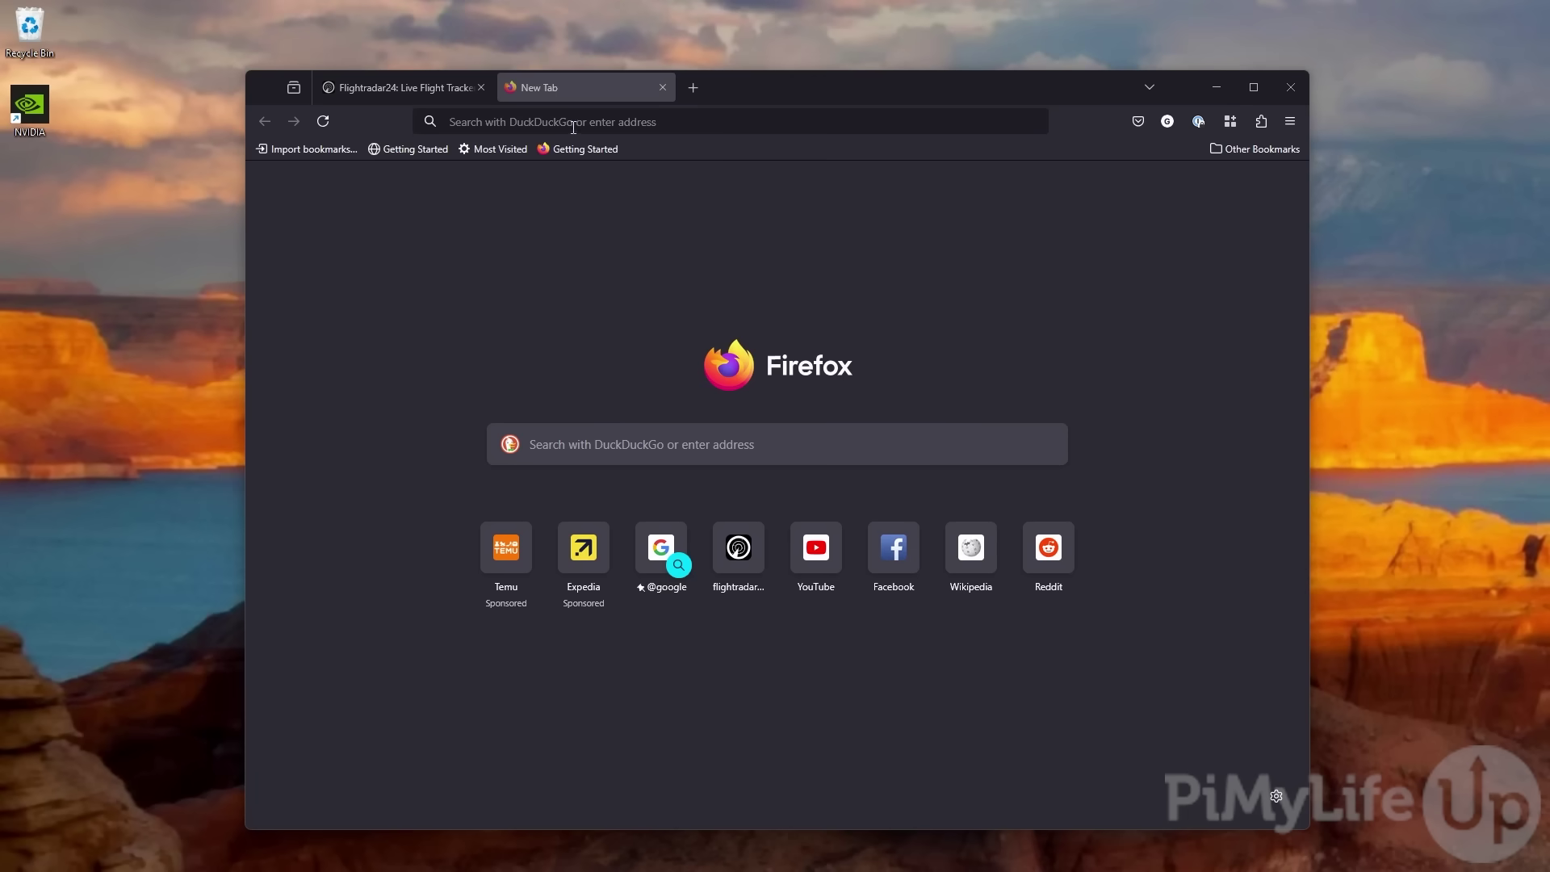
# Go to flightradar24.com/account/data-sharing, where radar T-YCBG6 shows as Online
pyautogui.click(574, 126)
pyautogui.write('https:/')
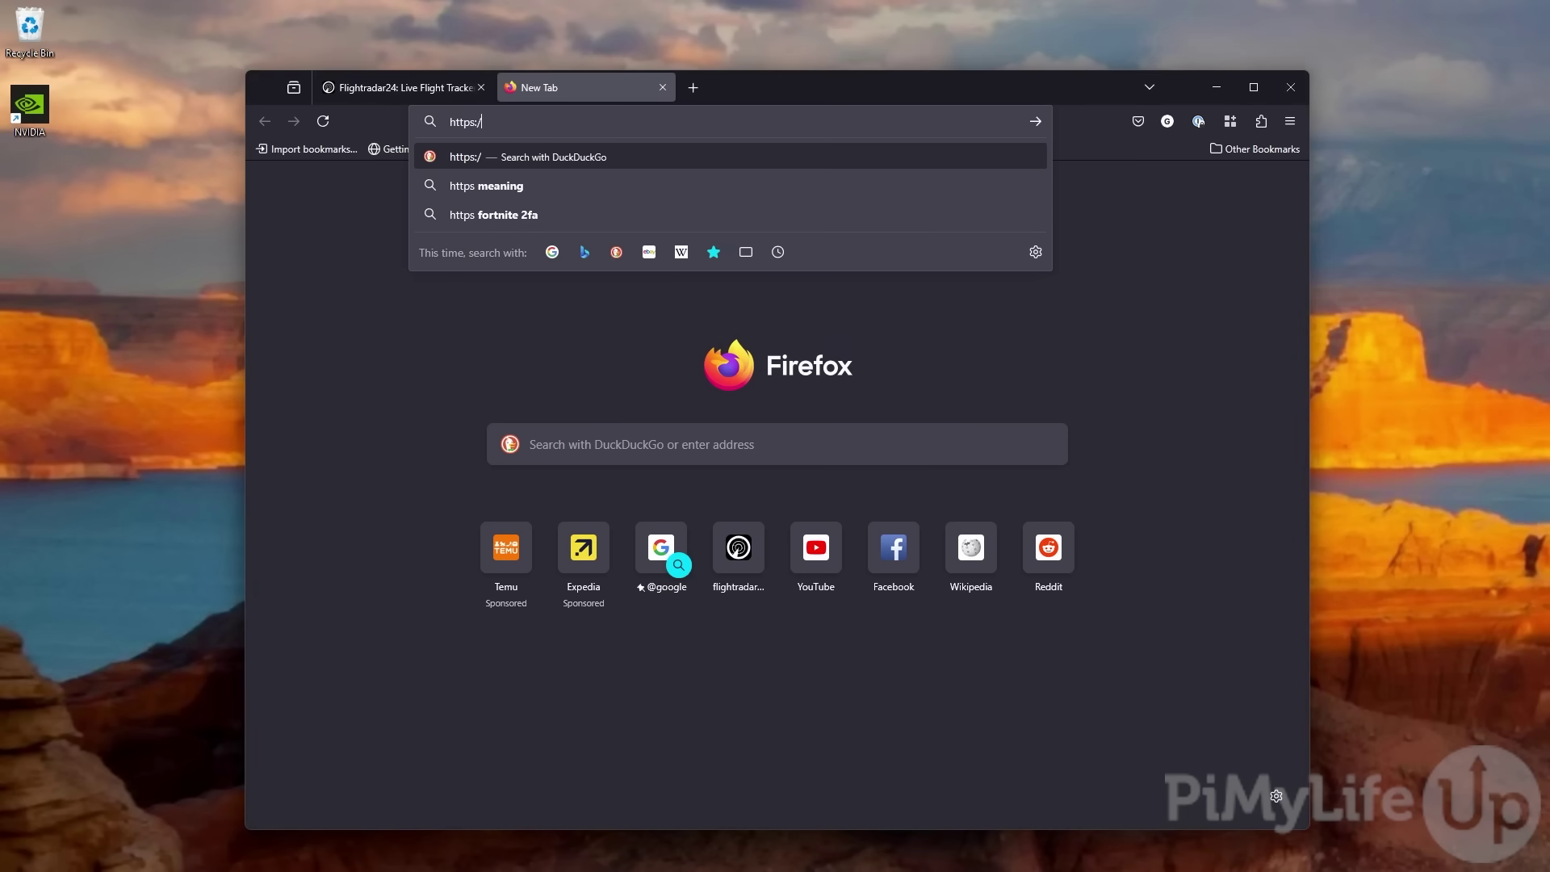
pyautogui.write('/www.flightradar24')
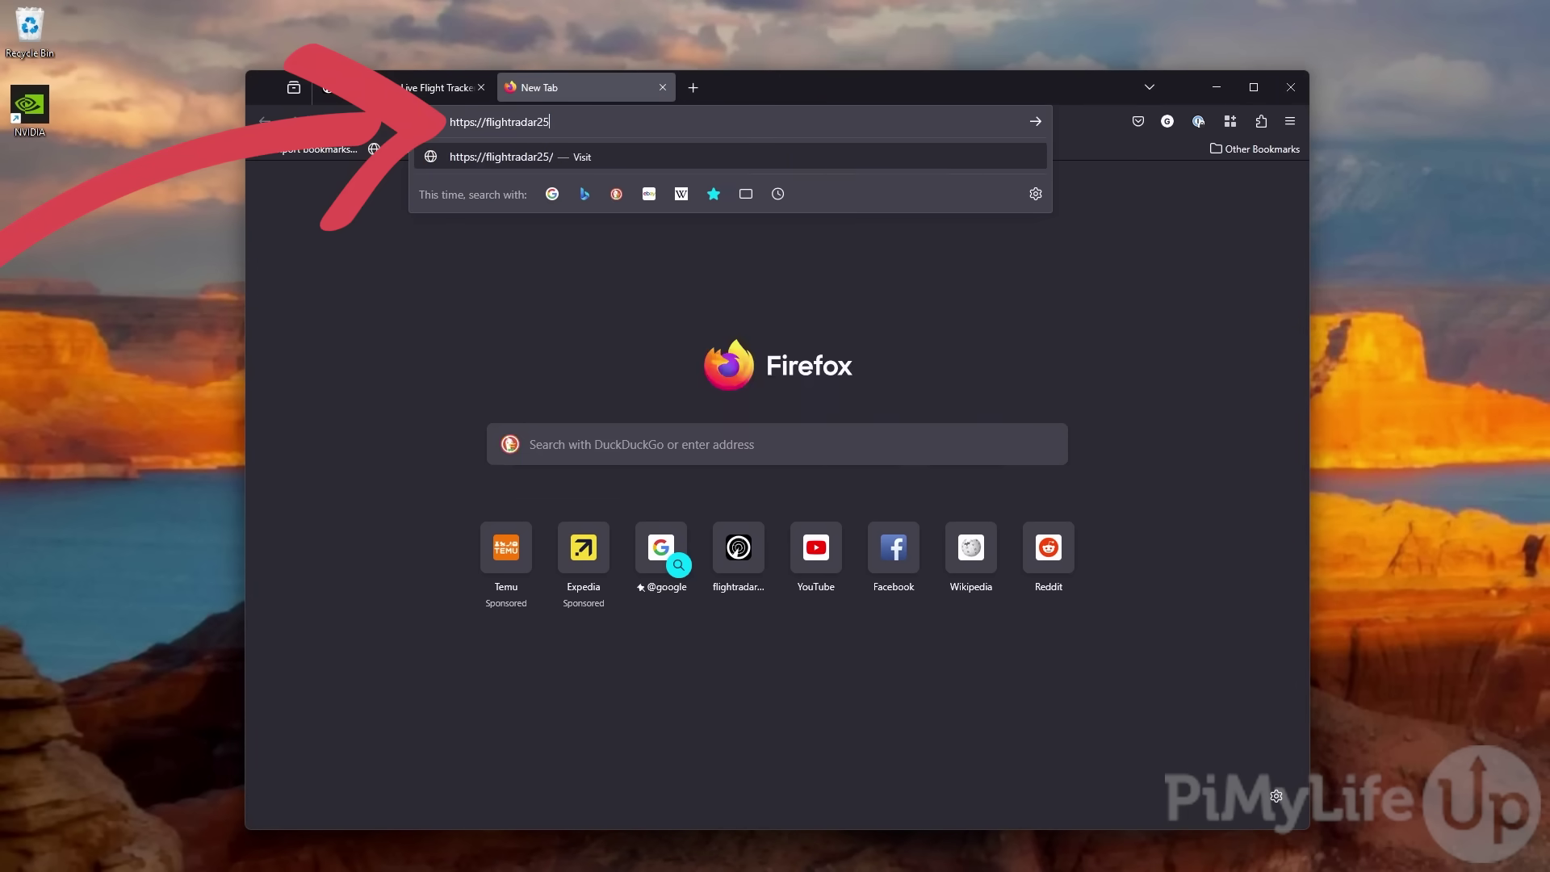
pyautogui.write('.com/')
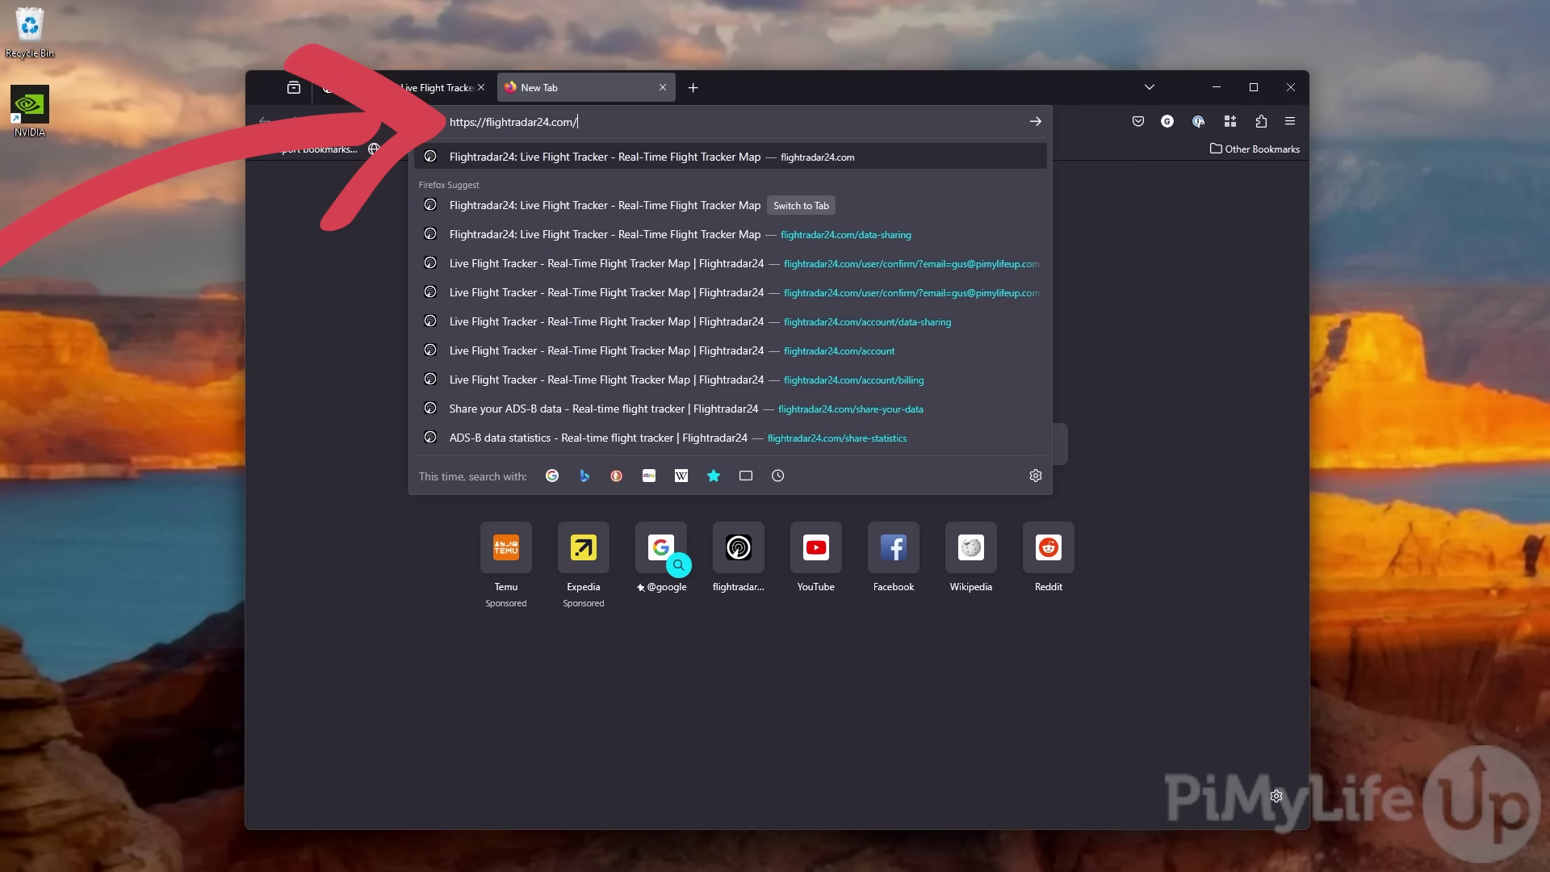
pyautogui.write('account/d')
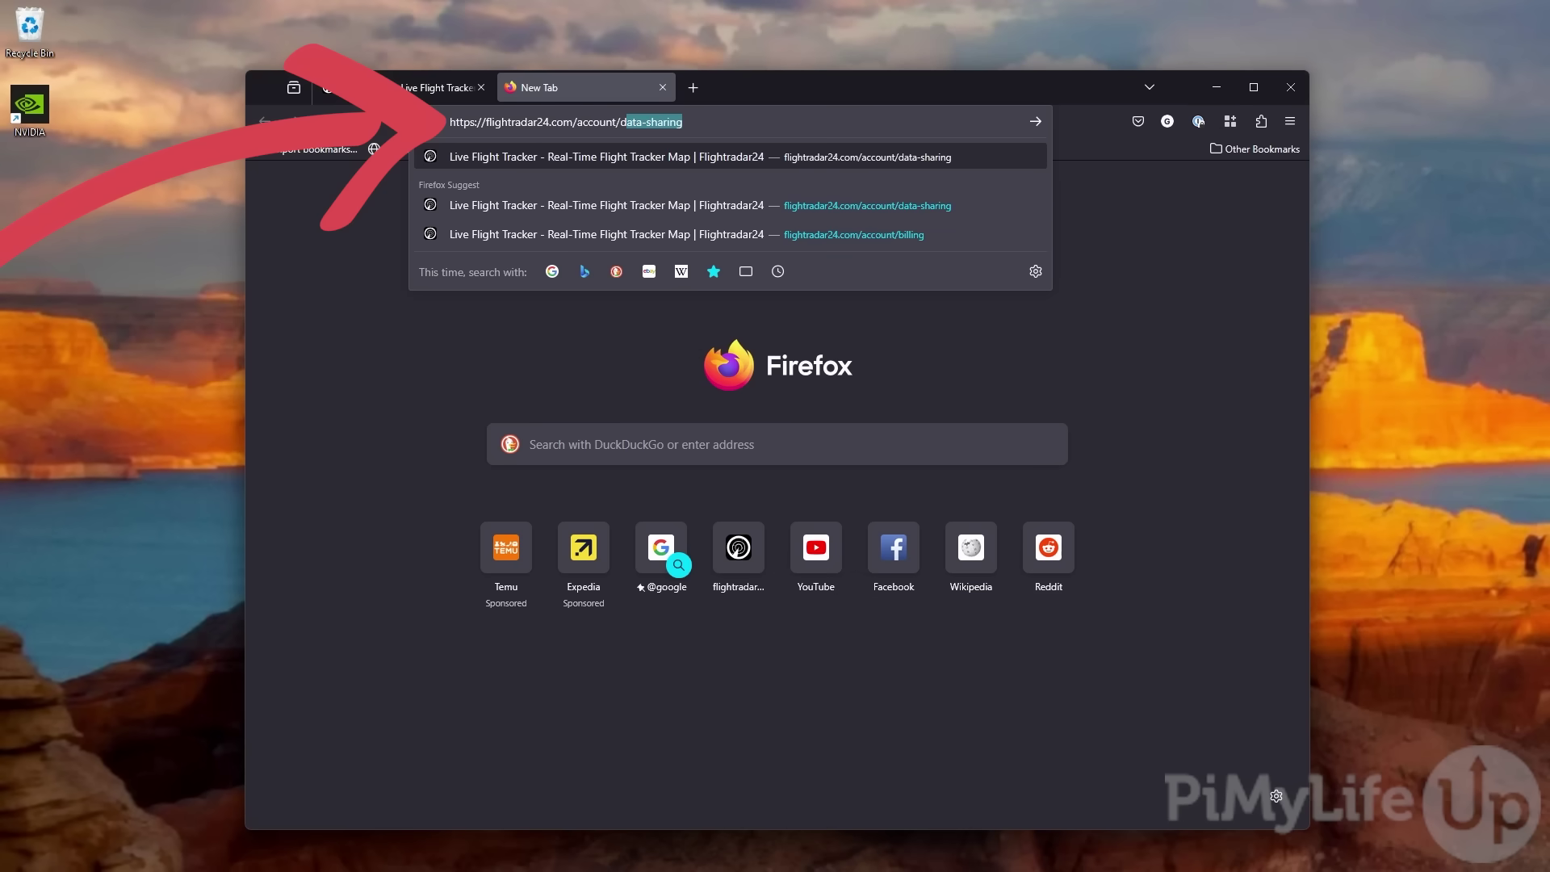
pyautogui.write('ata-sharing')
pyautogui.press('Return')
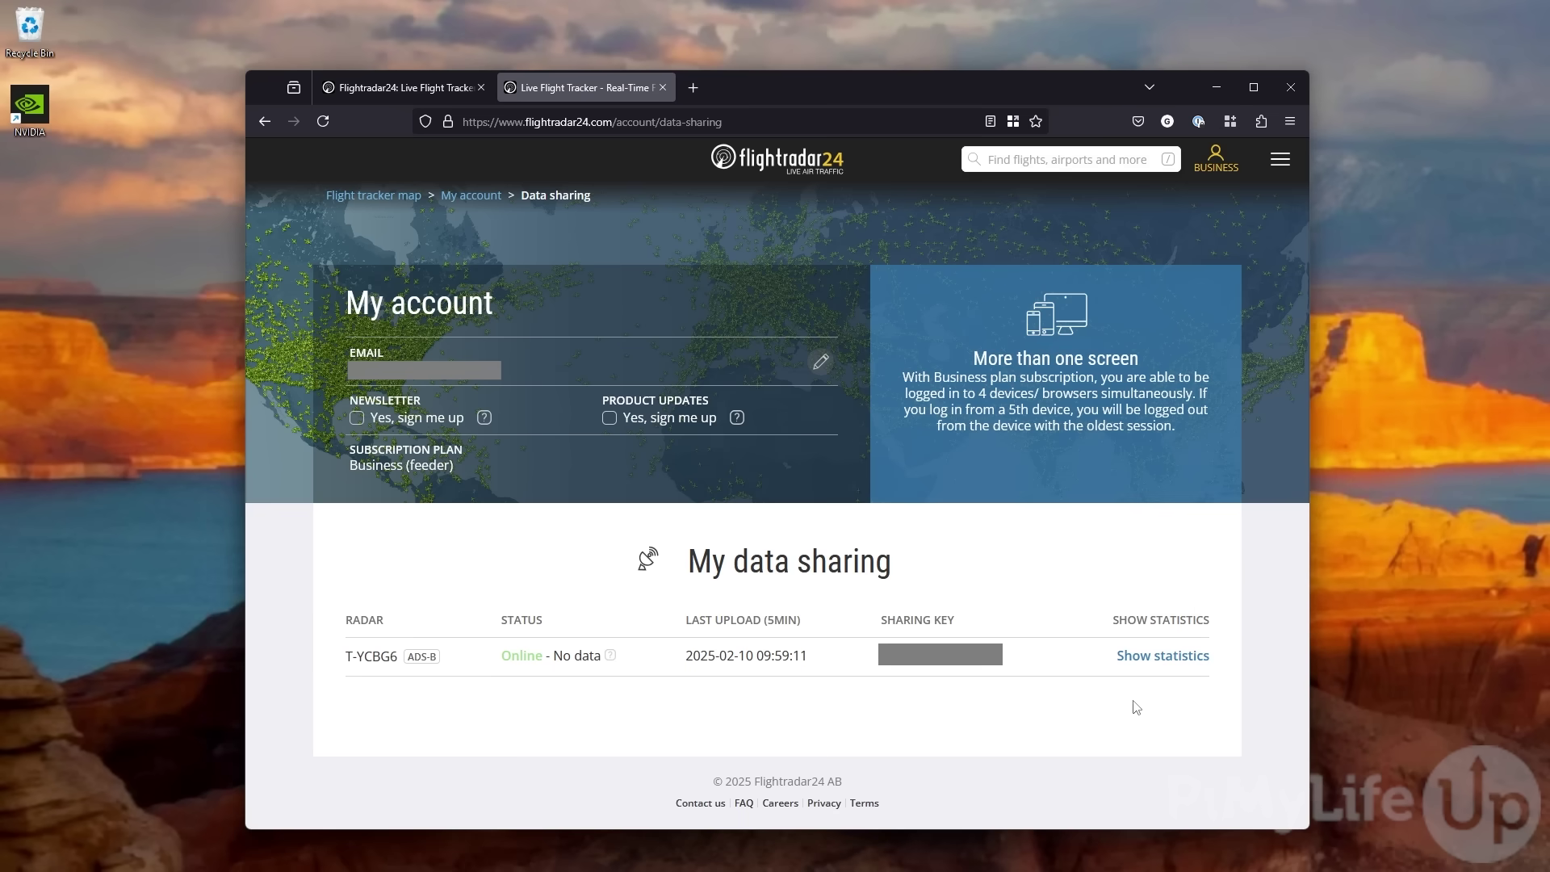
# Open T-YCBG6 feed statistics, dismiss the sharing tip, and review charts showing 12 aircraft and 104 hits
pyautogui.click(1148, 661)
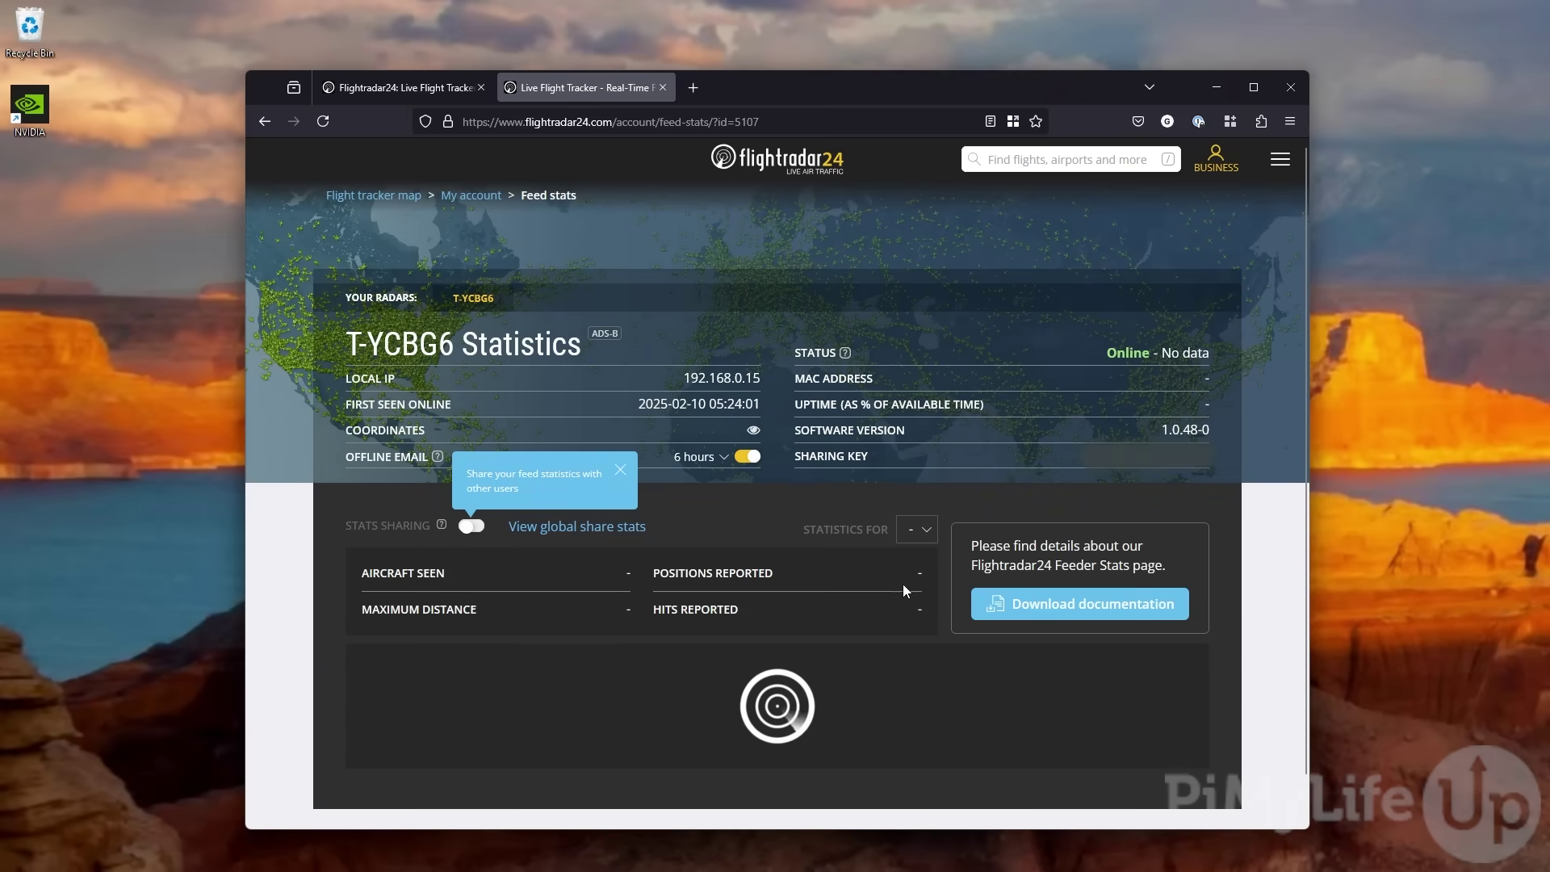
pyautogui.click(621, 472)
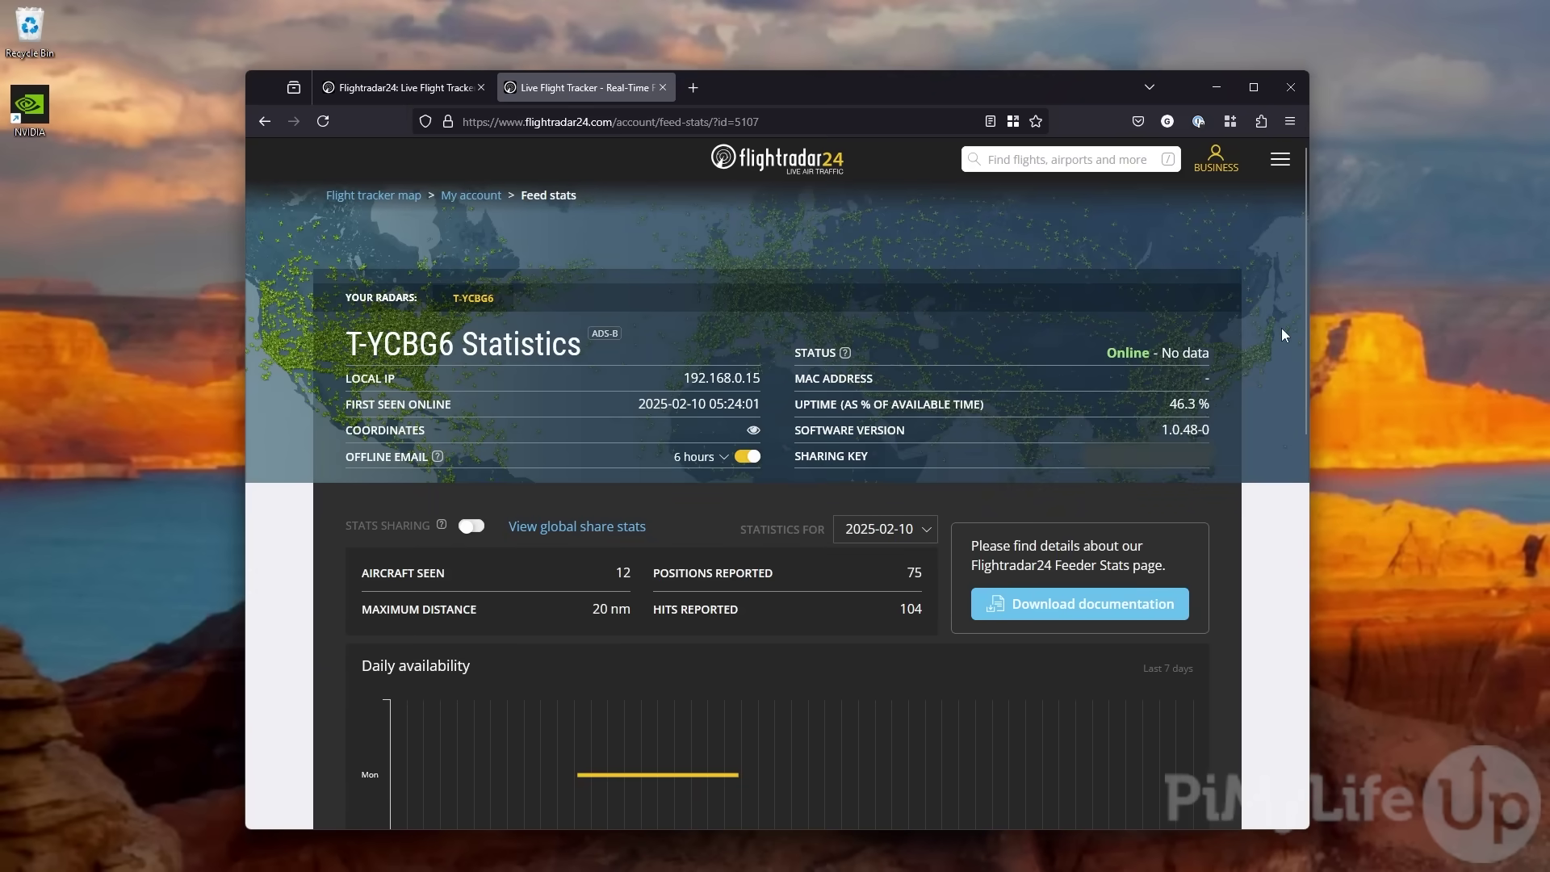
pyautogui.middleClick(1274, 272)
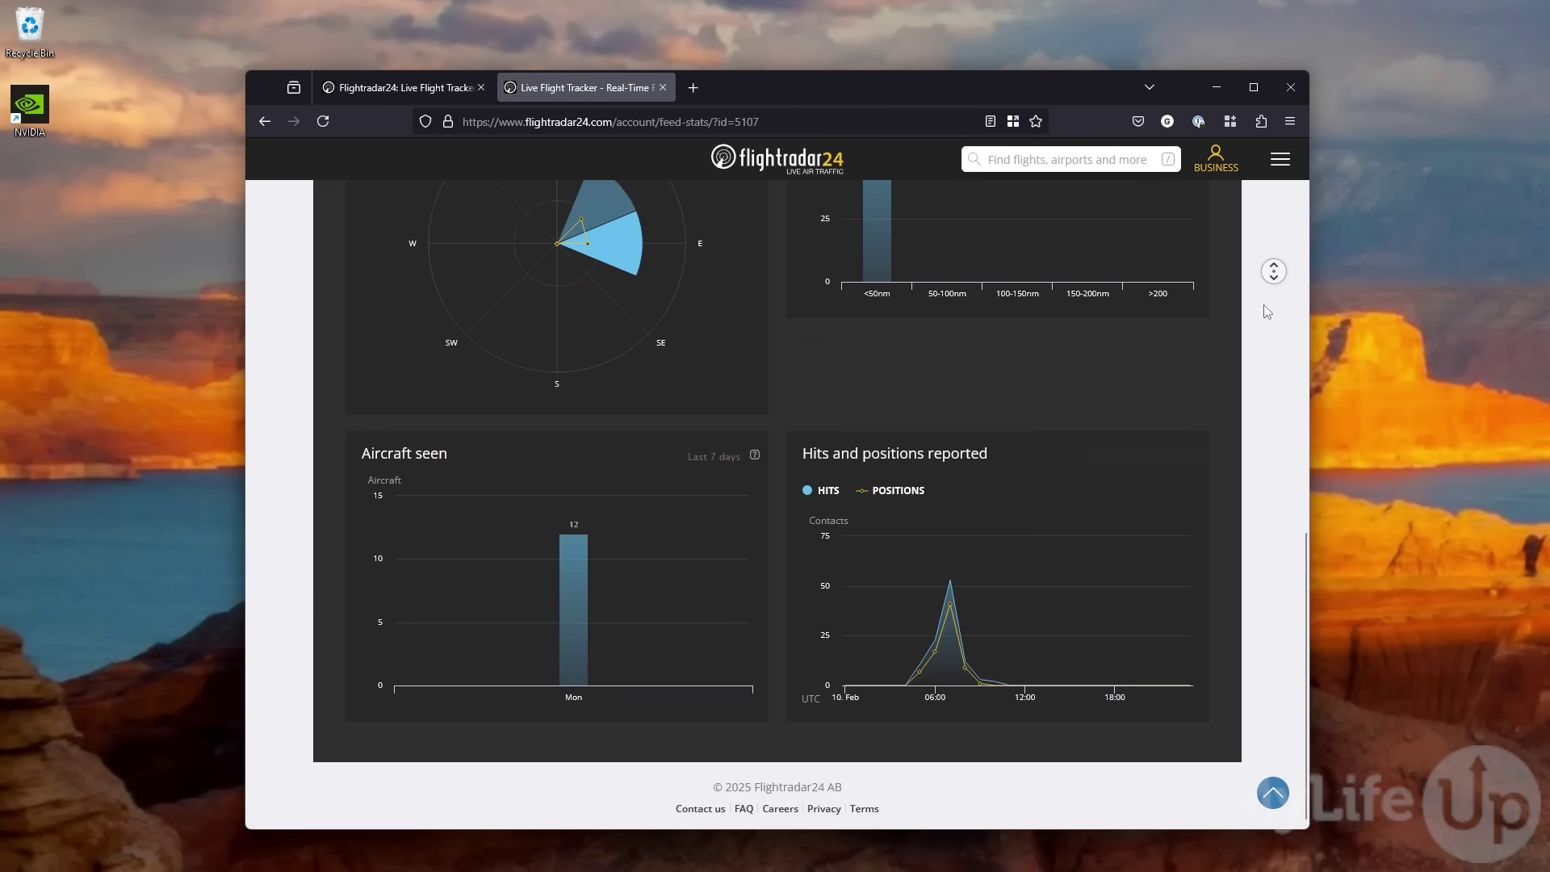
pyautogui.middleClick(1242, 592)
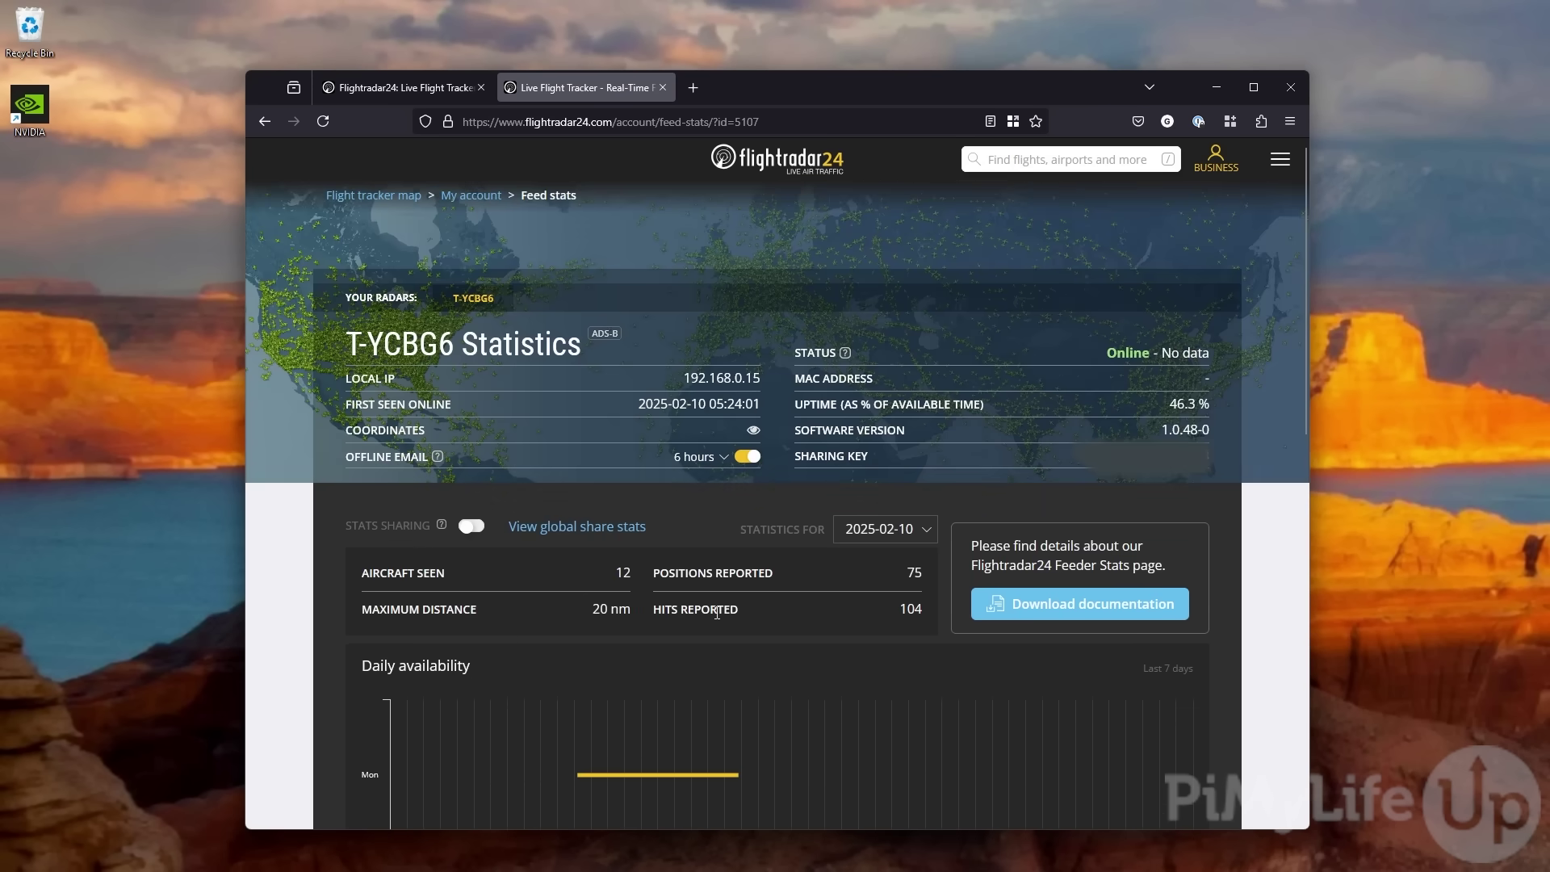
pyautogui.tripleClick(717, 613)
pyautogui.click(810, 602)
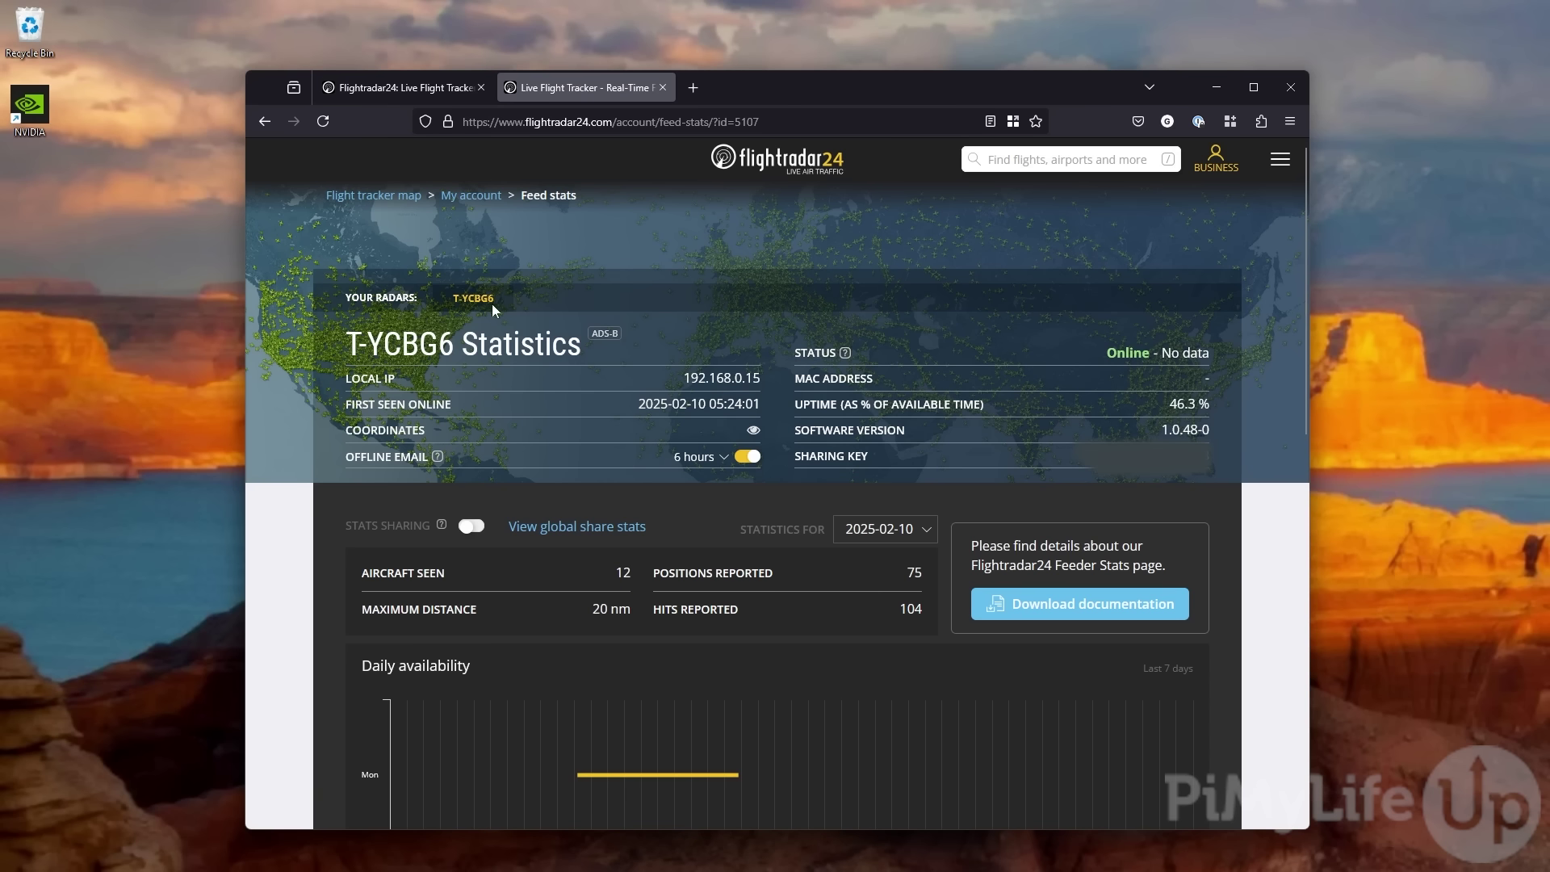